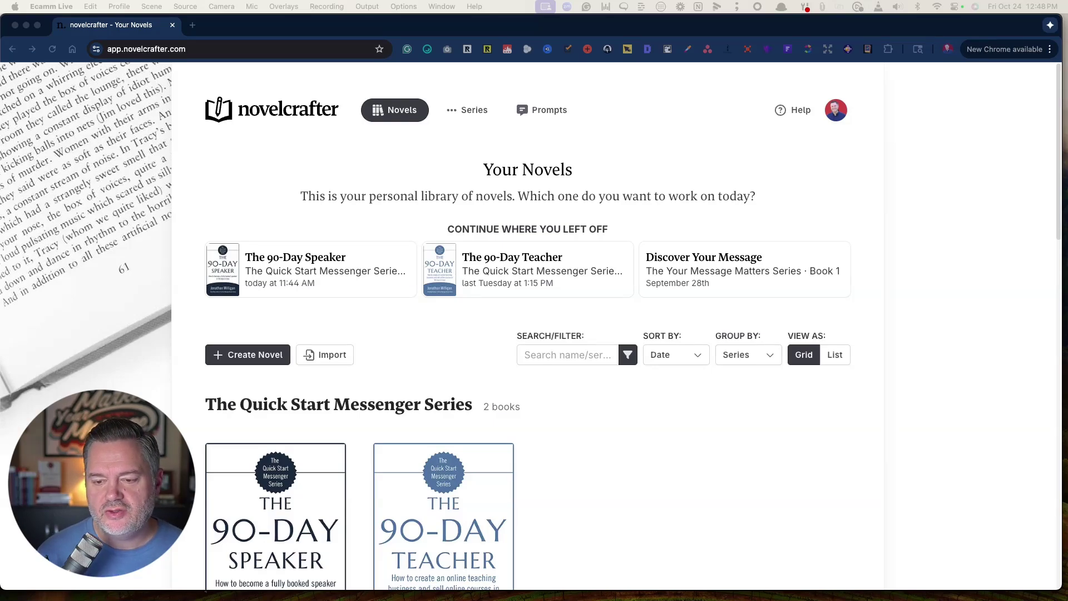
- Open the Hidden Diamonds novel from the library
{"action": "scroll", "coordinate": [534, 328], "scroll_direction": "down", "scroll_amount": 10}
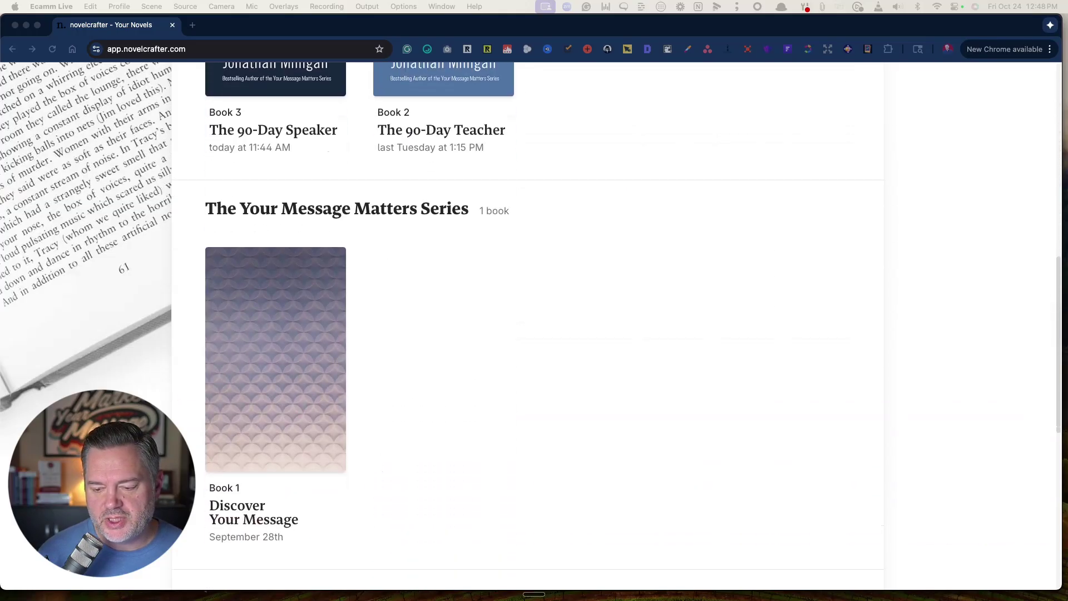
{"action": "scroll", "coordinate": [534, 328], "scroll_direction": "down", "scroll_amount": 8}
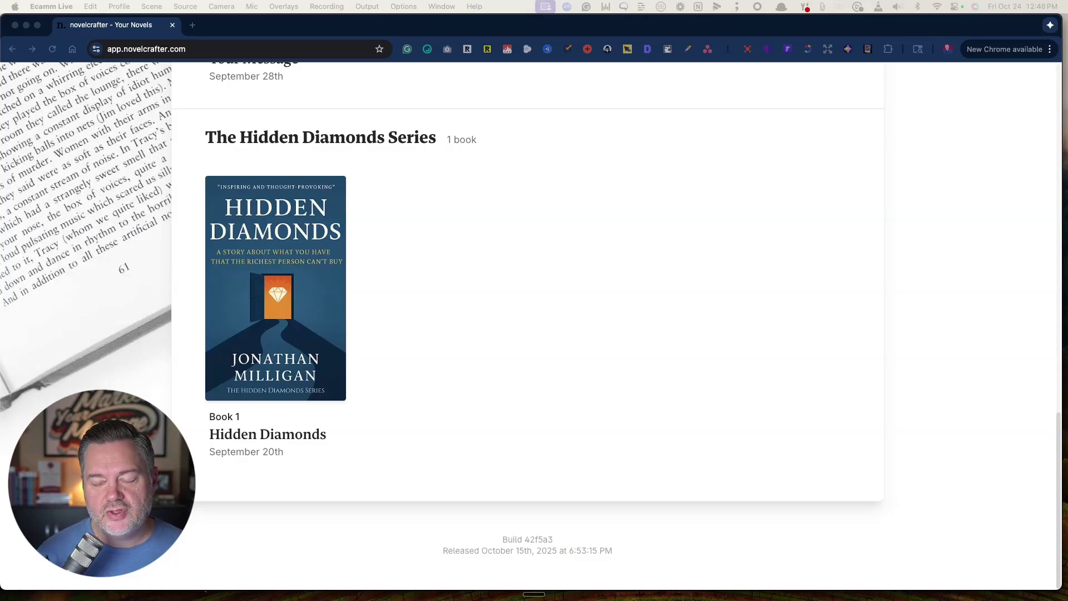
{"action": "left_click", "coordinate": [240, 255]}
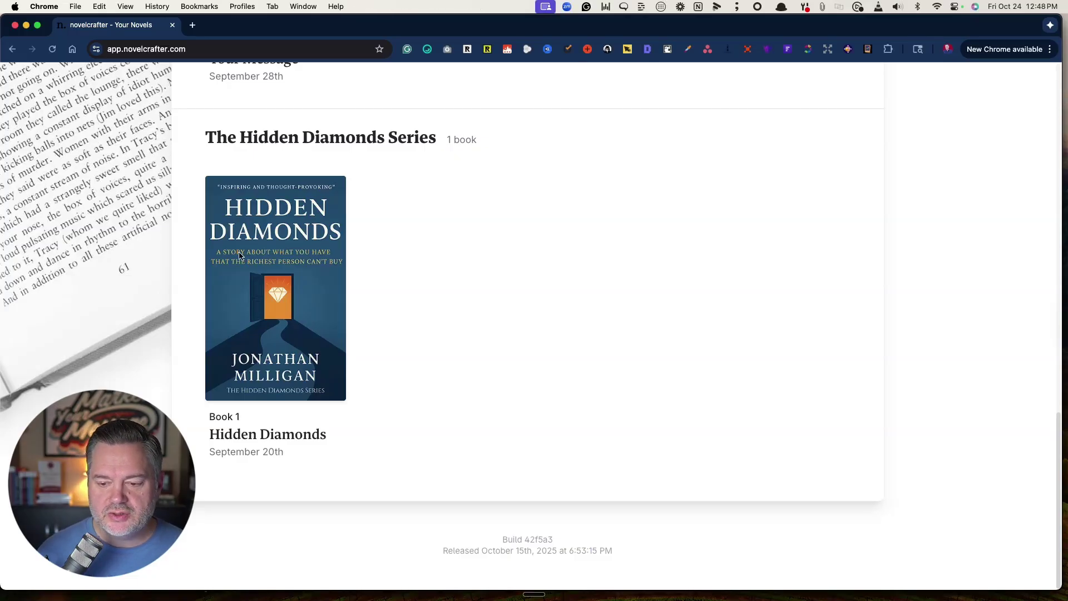
{"action": "left_click", "coordinate": [241, 256]}
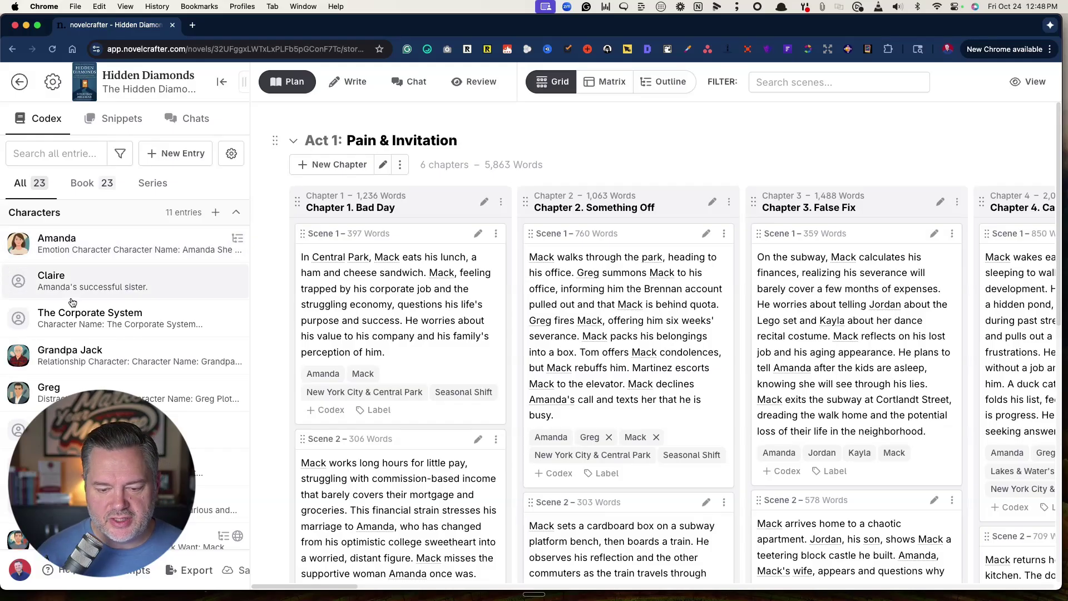
{"action": "scroll", "coordinate": [72, 319], "scroll_direction": "down", "scroll_amount": 1}
{"action": "scroll", "coordinate": [71, 318], "scroll_direction": "up", "scroll_amount": 1}
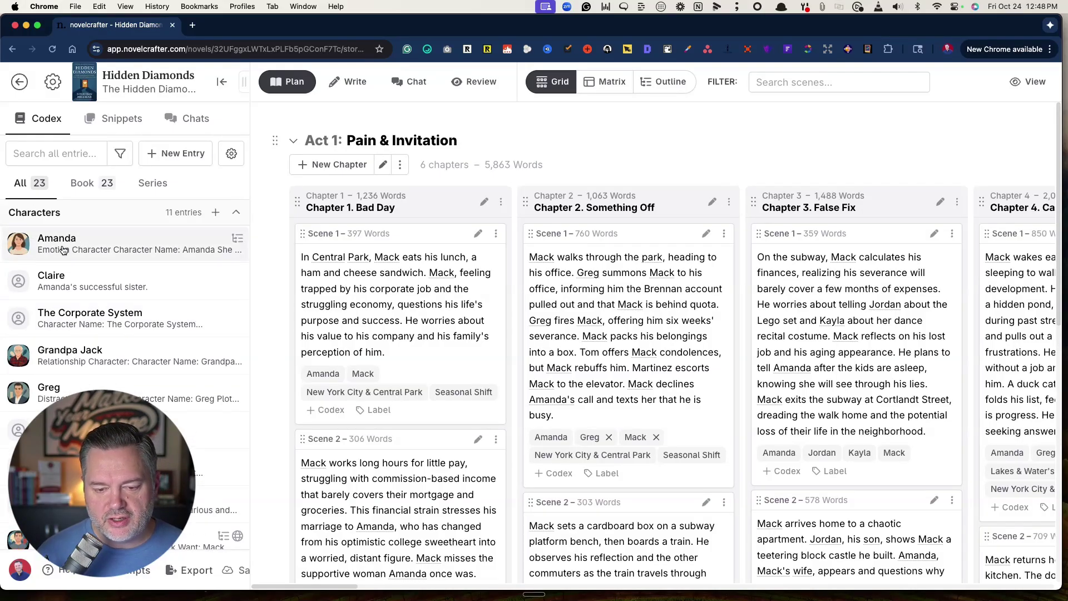
- Bring up Mack's Codex character card and scroll through his protagonist traits and Everyman archetype
{"action": "mouse_move", "coordinate": [64, 251]}
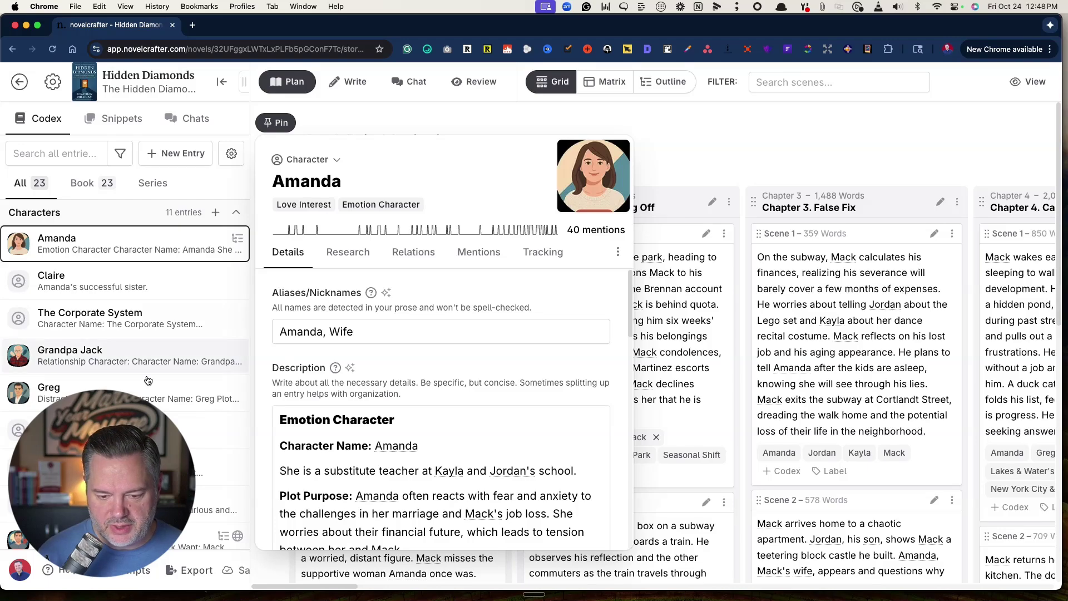
{"action": "scroll", "coordinate": [125, 334], "scroll_direction": "down", "scroll_amount": 3}
{"action": "mouse_move", "coordinate": [128, 377]}
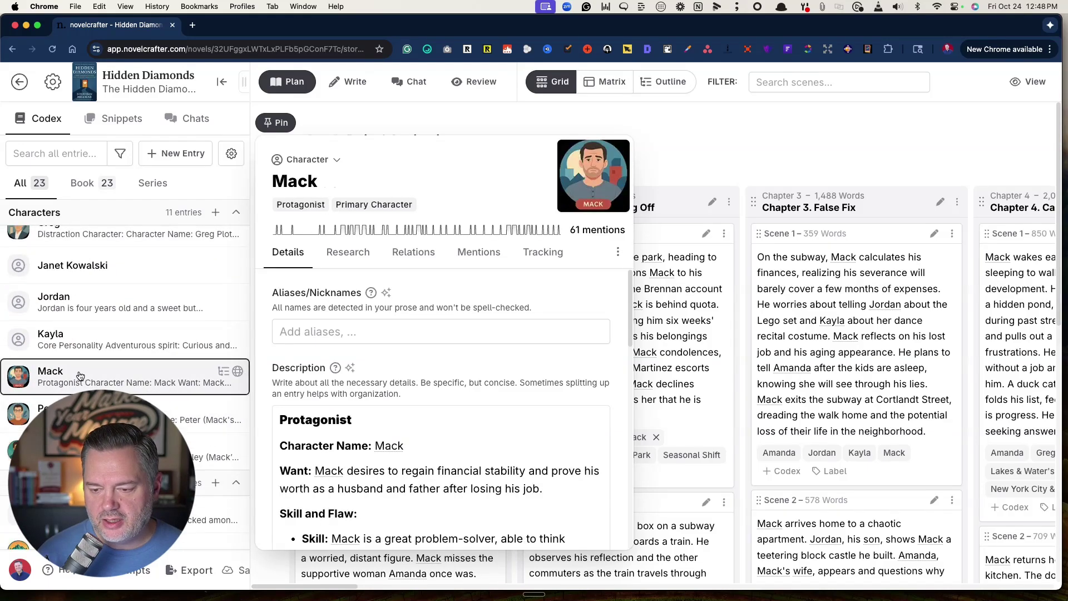
{"action": "scroll", "coordinate": [368, 366], "scroll_direction": "down", "scroll_amount": 5}
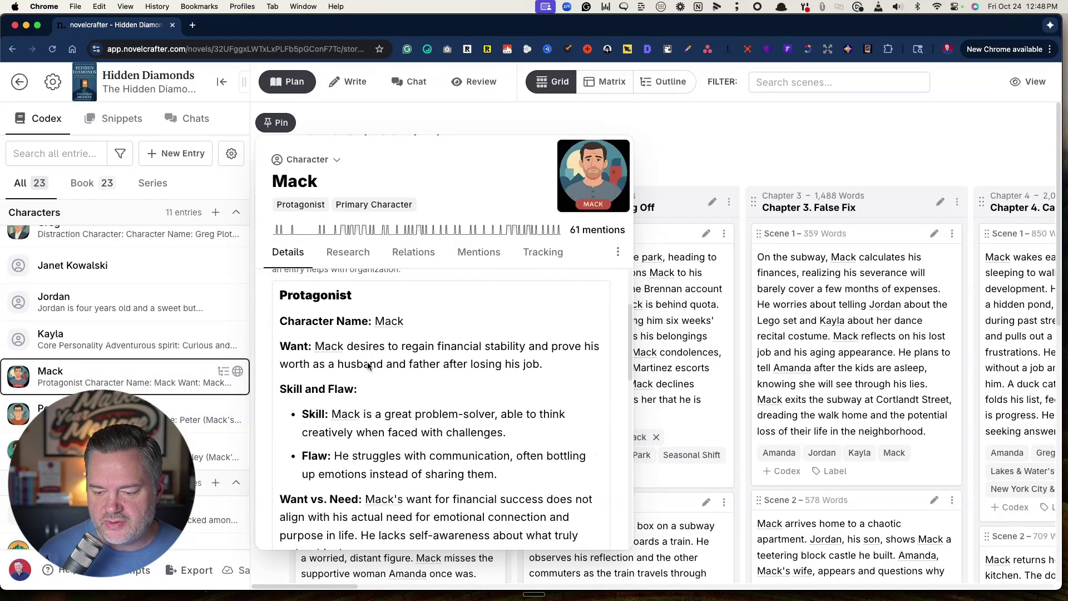
{"action": "scroll", "coordinate": [368, 366], "scroll_direction": "down", "scroll_amount": 6}
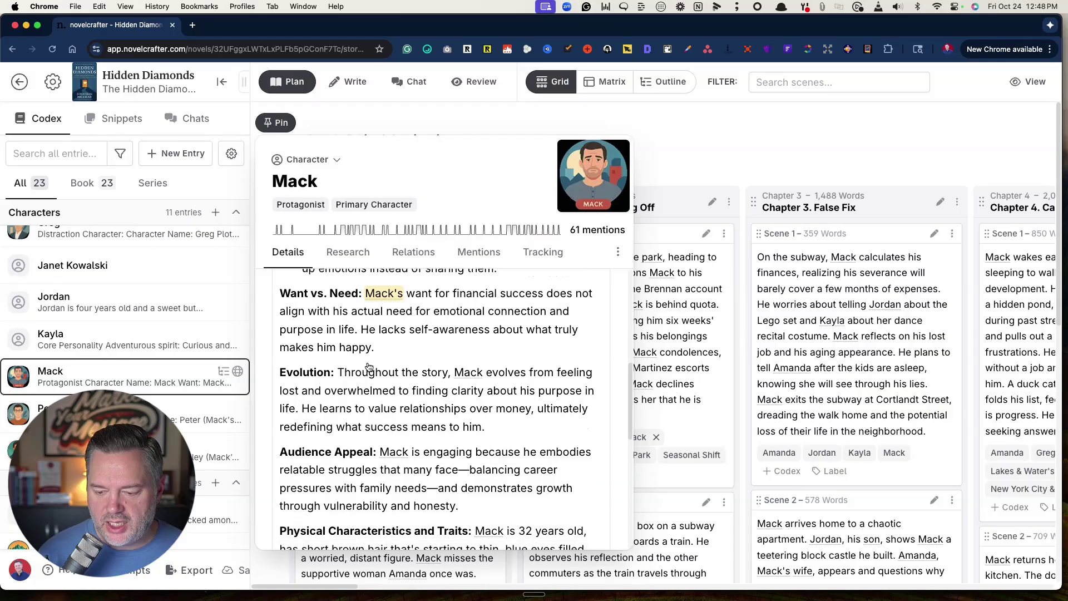
{"action": "scroll", "coordinate": [368, 364], "scroll_direction": "down", "scroll_amount": 5}
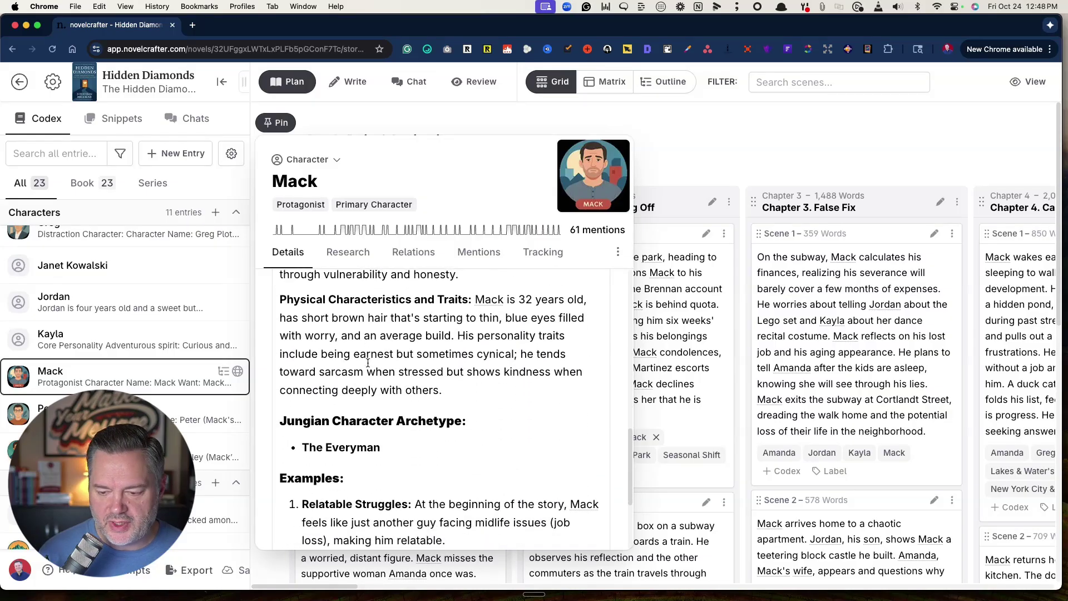
{"action": "scroll", "coordinate": [368, 364], "scroll_direction": "up", "scroll_amount": 6}
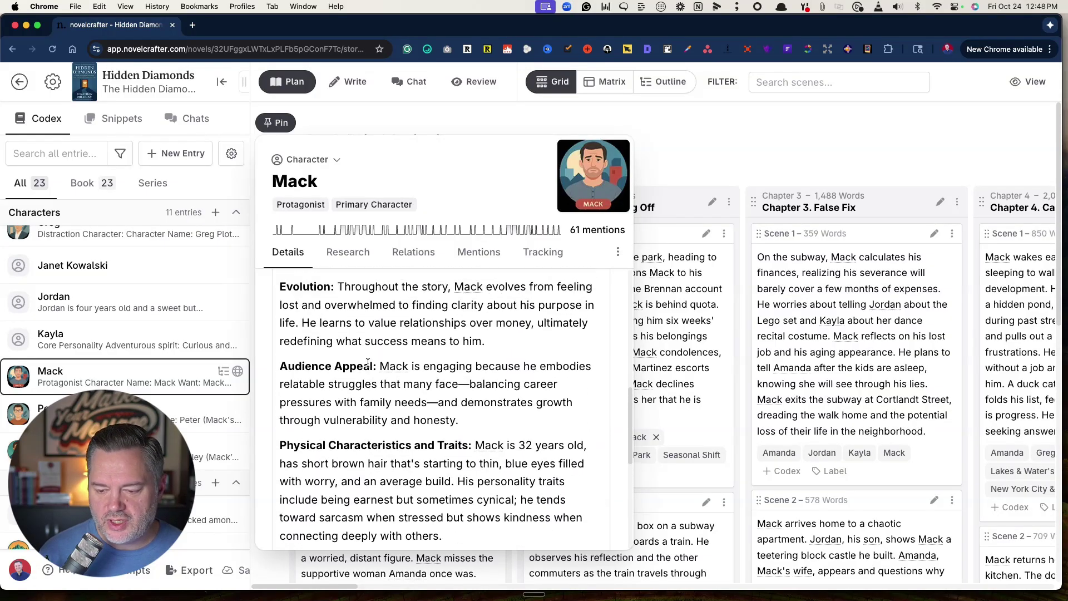
{"action": "scroll", "coordinate": [368, 364], "scroll_direction": "down", "scroll_amount": 7}
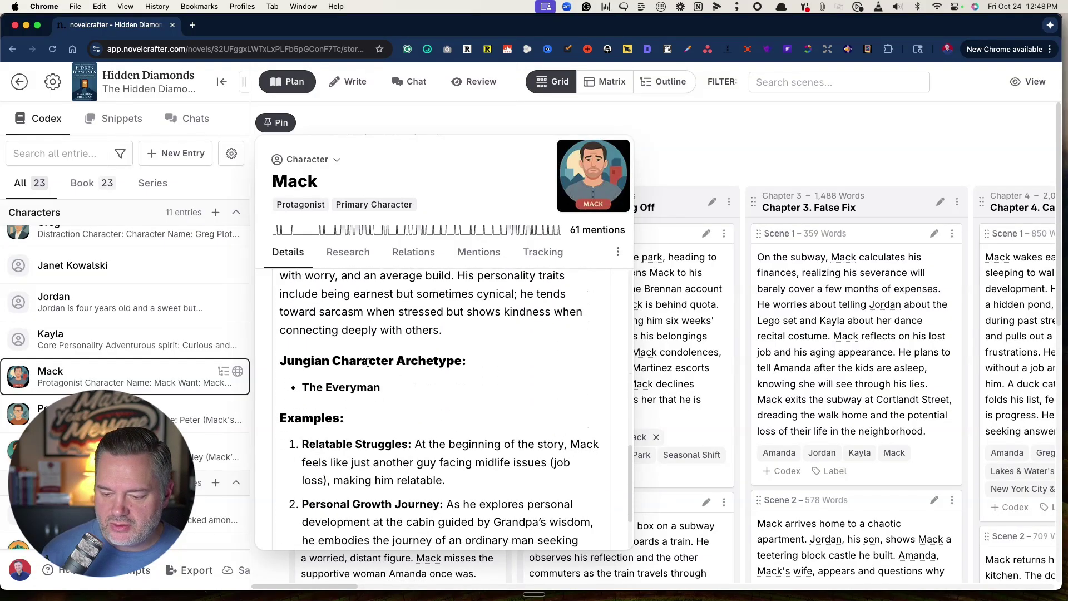
{"action": "scroll", "coordinate": [368, 363], "scroll_direction": "down", "scroll_amount": 2}
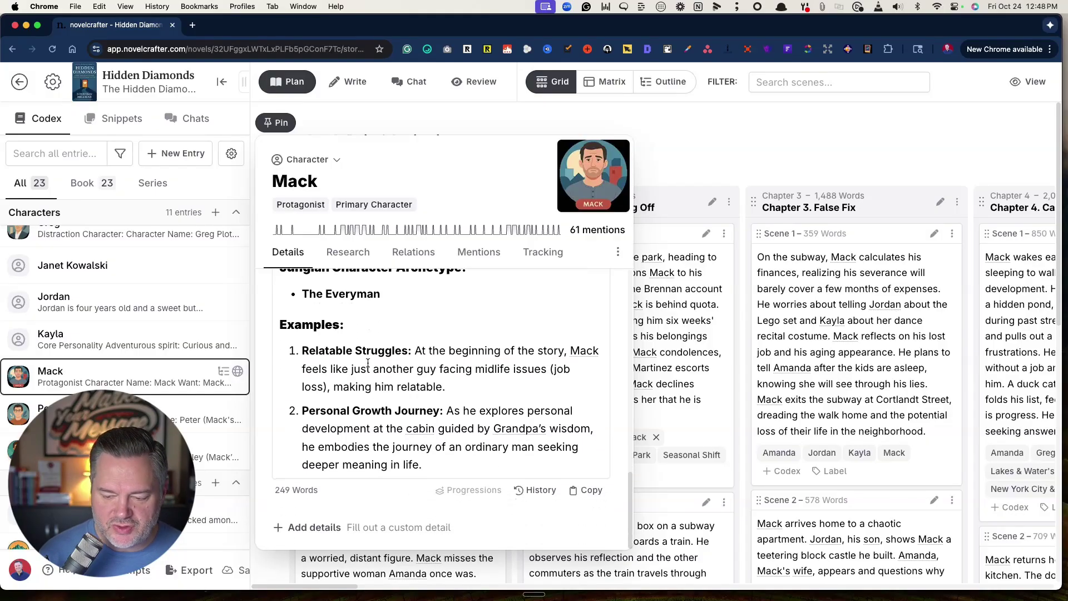
{"action": "scroll", "coordinate": [395, 424], "scroll_direction": "up", "scroll_amount": 7}
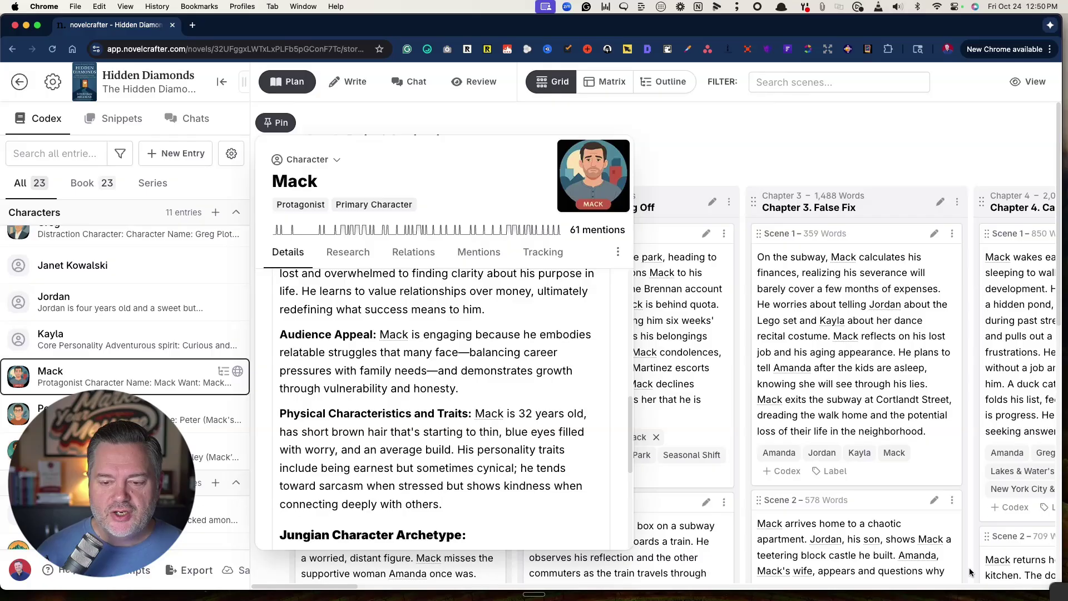
- Close Mack's character card and switch from the Plan grid to the Write view
{"action": "left_click", "coordinate": [766, 138]}
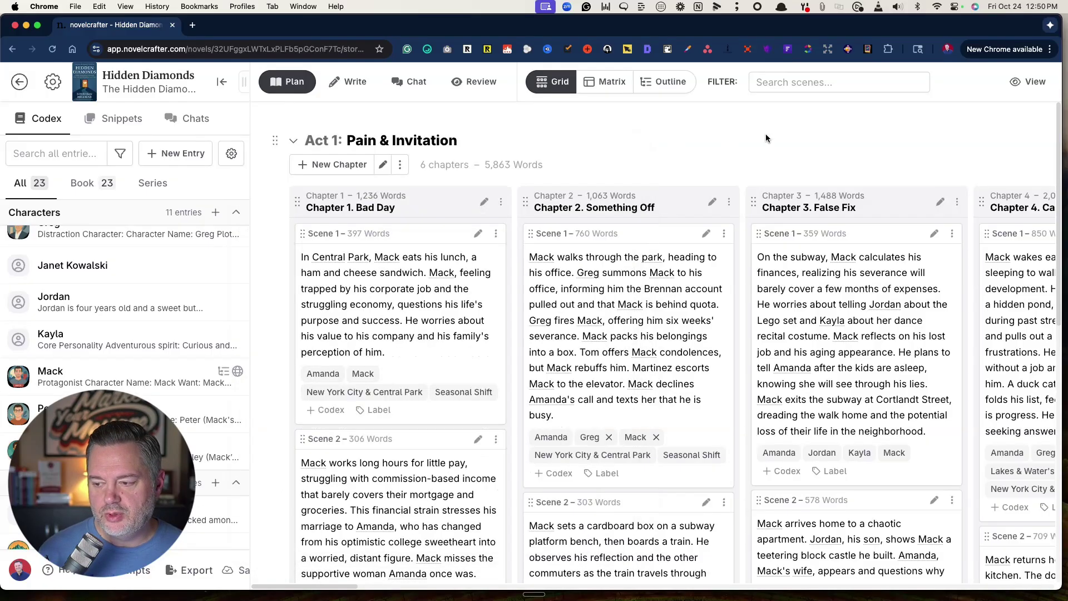
{"action": "scroll", "coordinate": [611, 243], "scroll_direction": "right", "scroll_amount": 15}
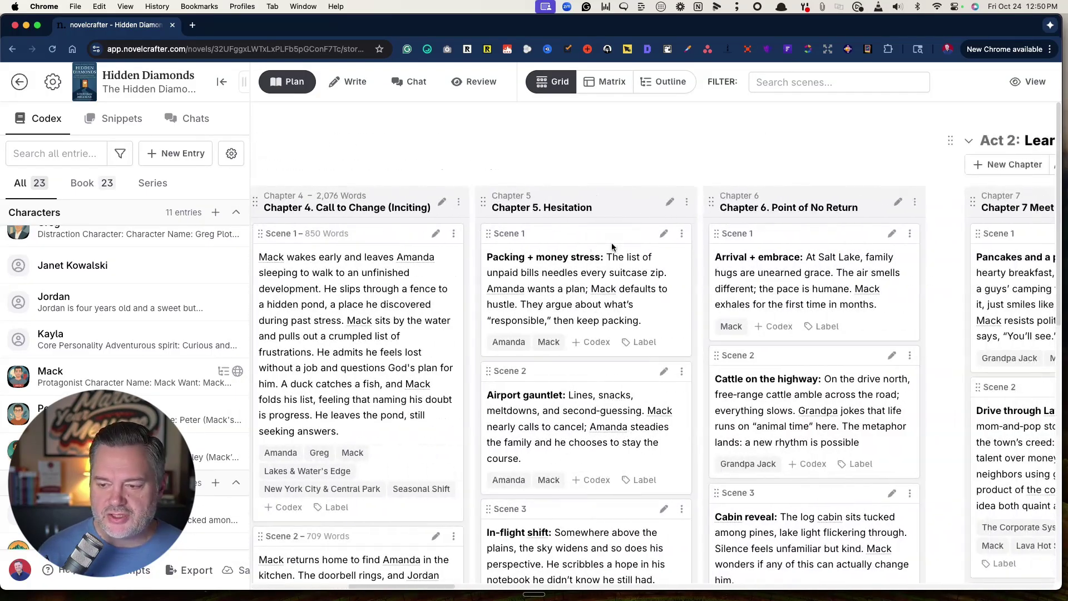
{"action": "scroll", "coordinate": [613, 243], "scroll_direction": "right", "scroll_amount": 10}
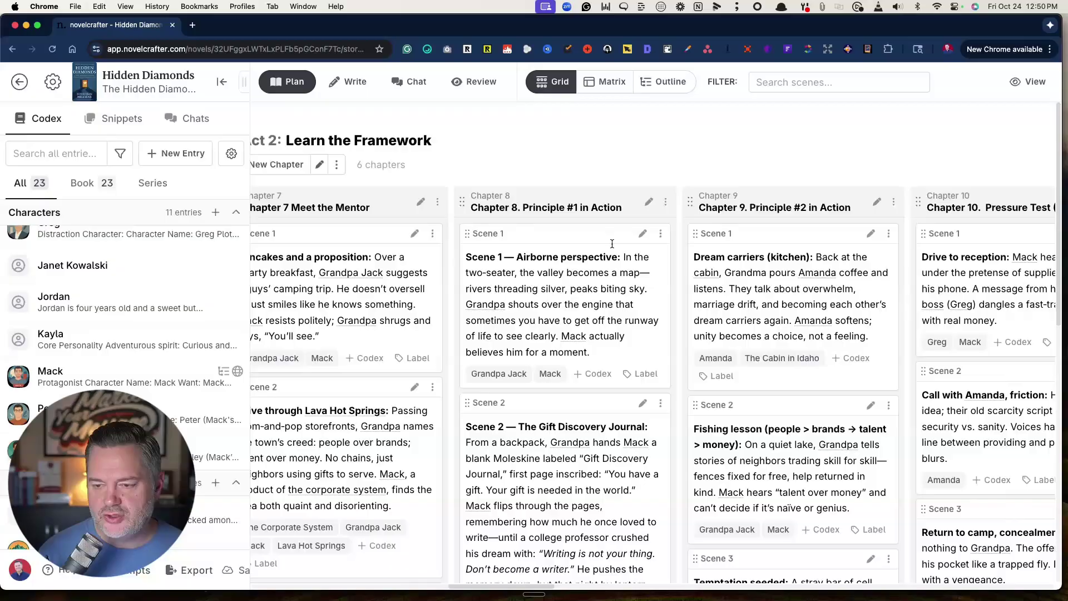
{"action": "left_click", "coordinate": [351, 81]}
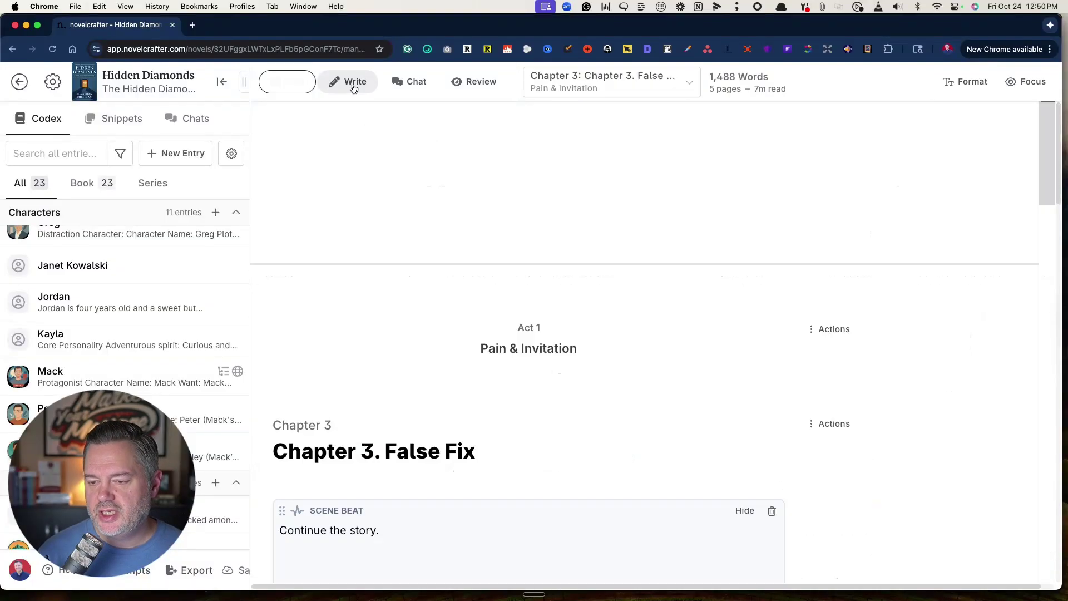
- Scroll Chapter 3. False Fix and select, then deselect, the scene 1 summary
{"action": "scroll", "coordinate": [446, 451], "scroll_direction": "down", "scroll_amount": 5}
{"action": "scroll", "coordinate": [447, 451], "scroll_direction": "down", "scroll_amount": 4}
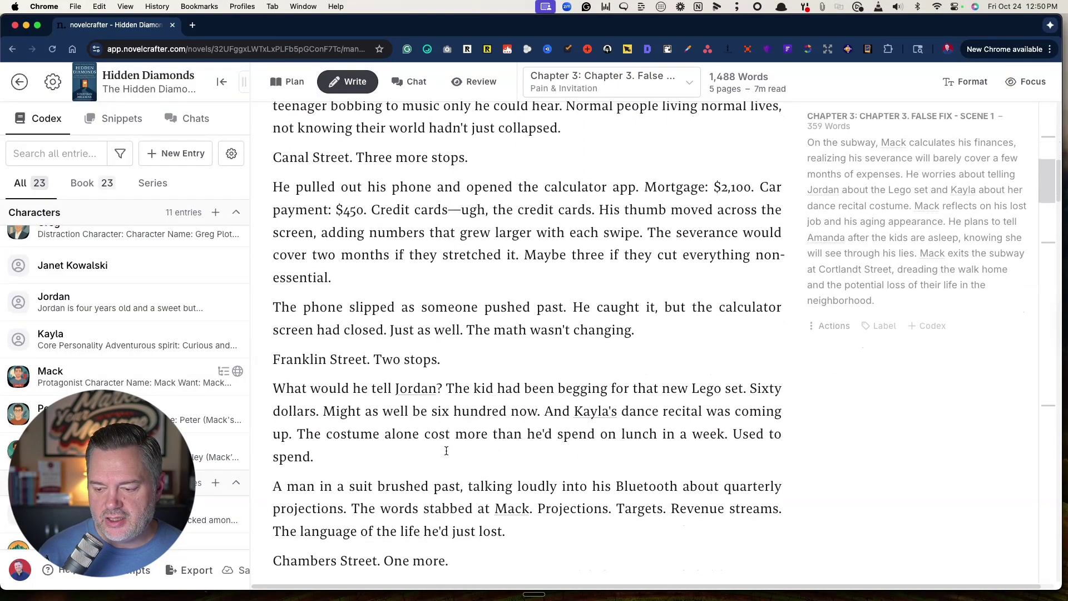
{"action": "scroll", "coordinate": [326, 296], "scroll_direction": "up", "scroll_amount": 10}
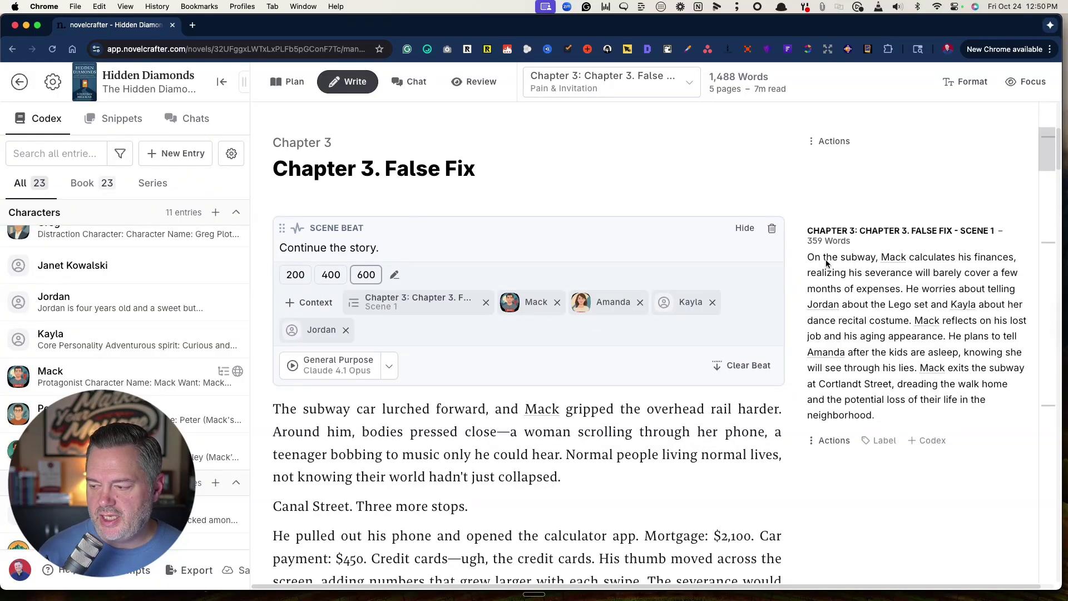
{"action": "left_click_drag", "start_coordinate": [809, 257], "coordinate": [901, 420]}
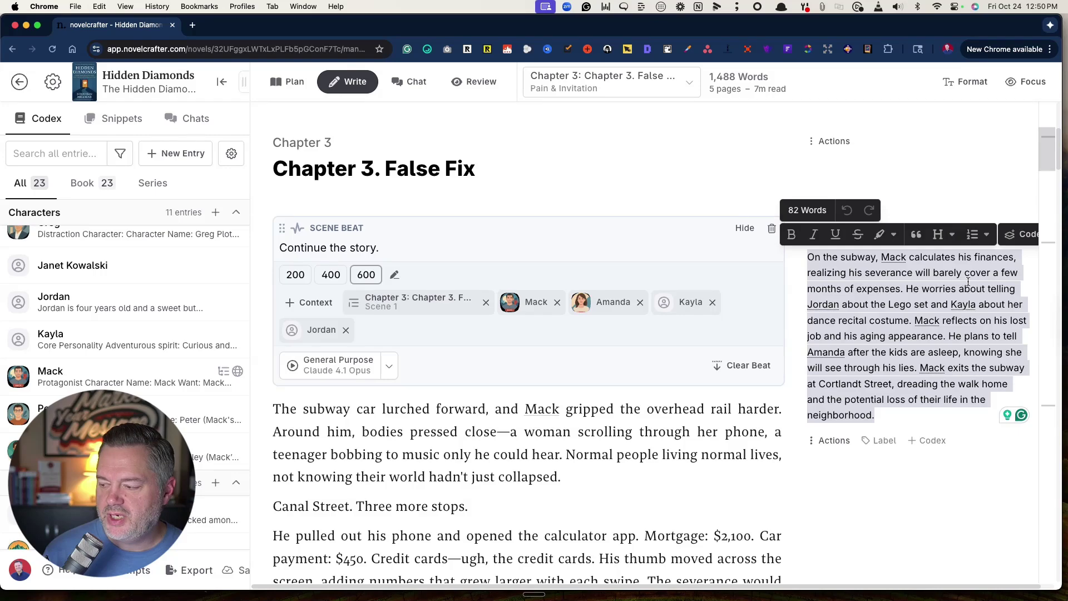
{"action": "left_click", "coordinate": [909, 293]}
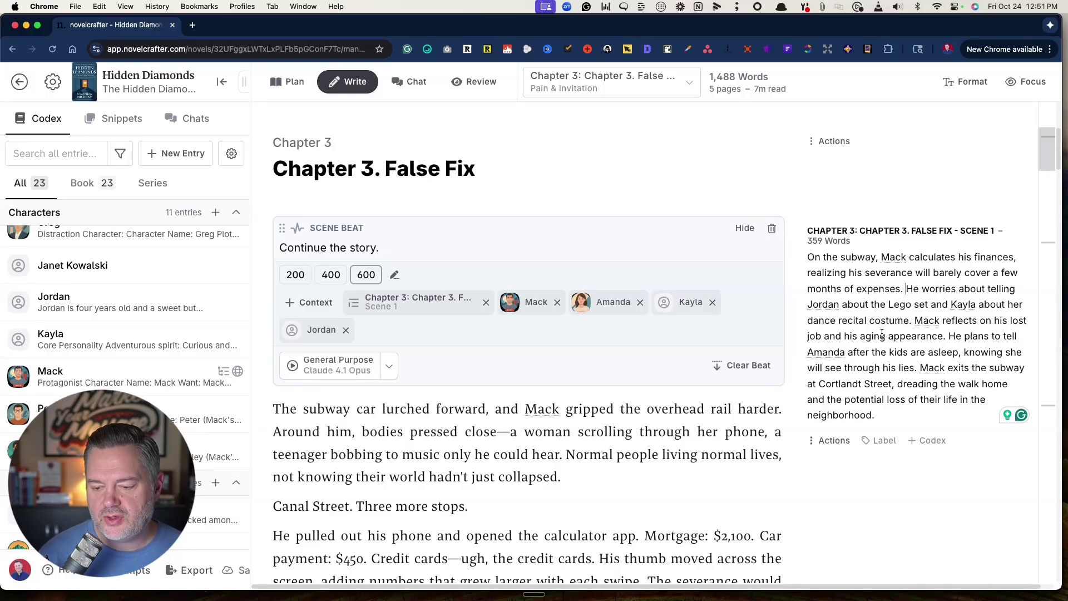
- Choose Claude 4.1 Opus under the General Purpose prompt for Chapter 3's 'Continue the story.' scene beat
{"action": "left_click", "coordinate": [389, 365]}
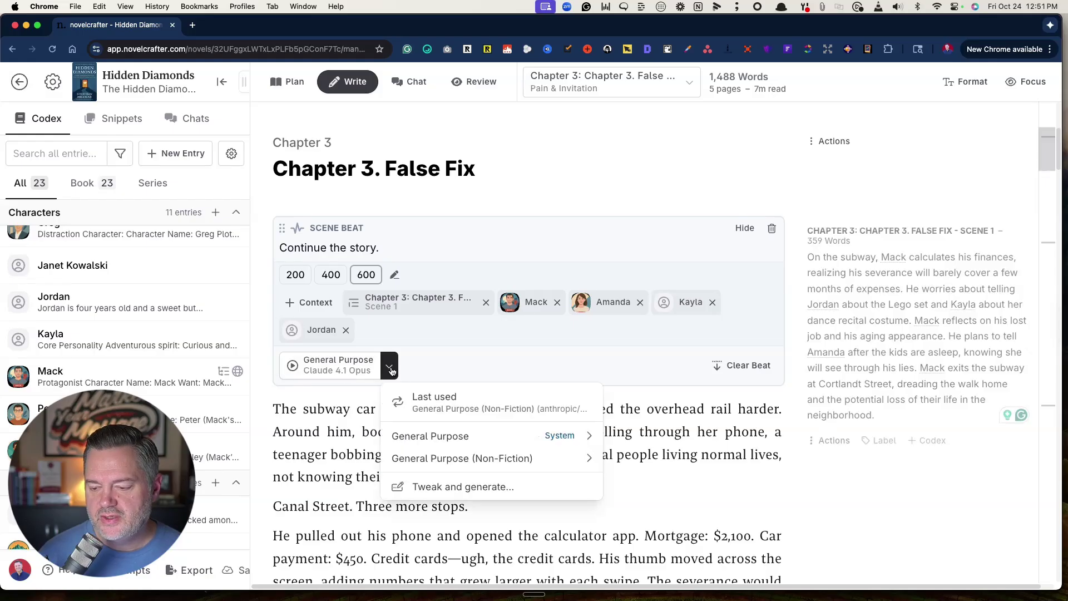
{"action": "mouse_move", "coordinate": [442, 447]}
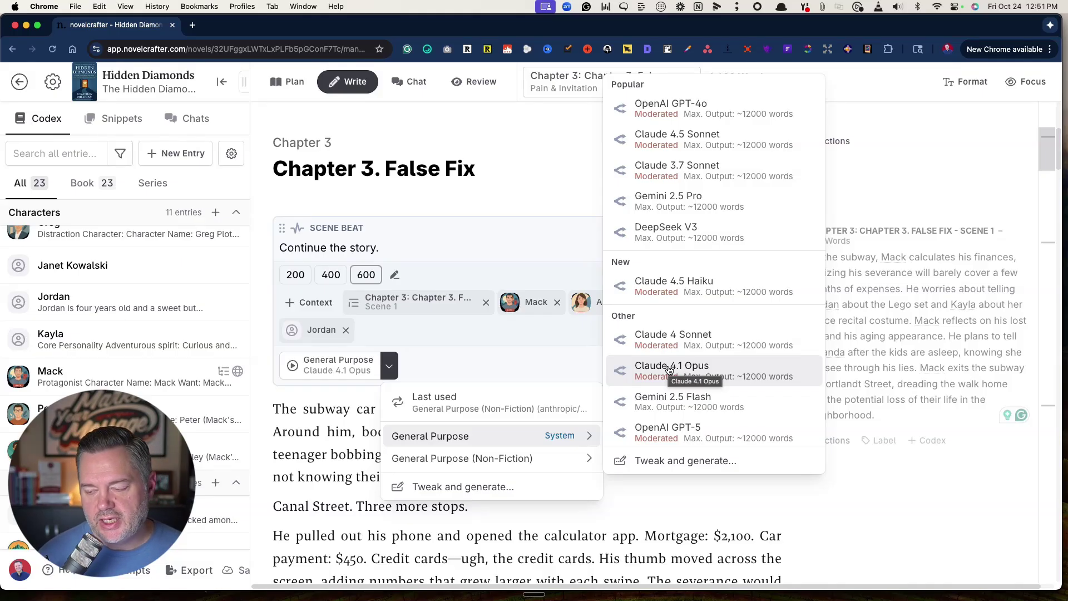
{"action": "scroll", "coordinate": [683, 207], "scroll_direction": "down", "scroll_amount": 3}
{"action": "scroll", "coordinate": [683, 208], "scroll_direction": "down", "scroll_amount": 1}
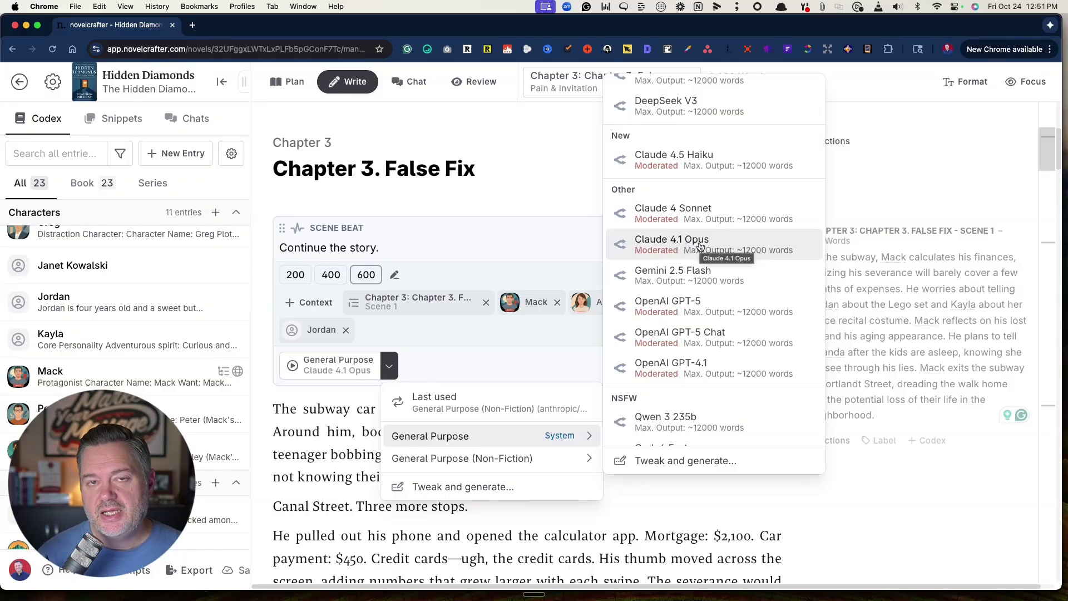
{"action": "scroll", "coordinate": [700, 228], "scroll_direction": "down", "scroll_amount": 3}
{"action": "scroll", "coordinate": [700, 250], "scroll_direction": "up", "scroll_amount": 6}
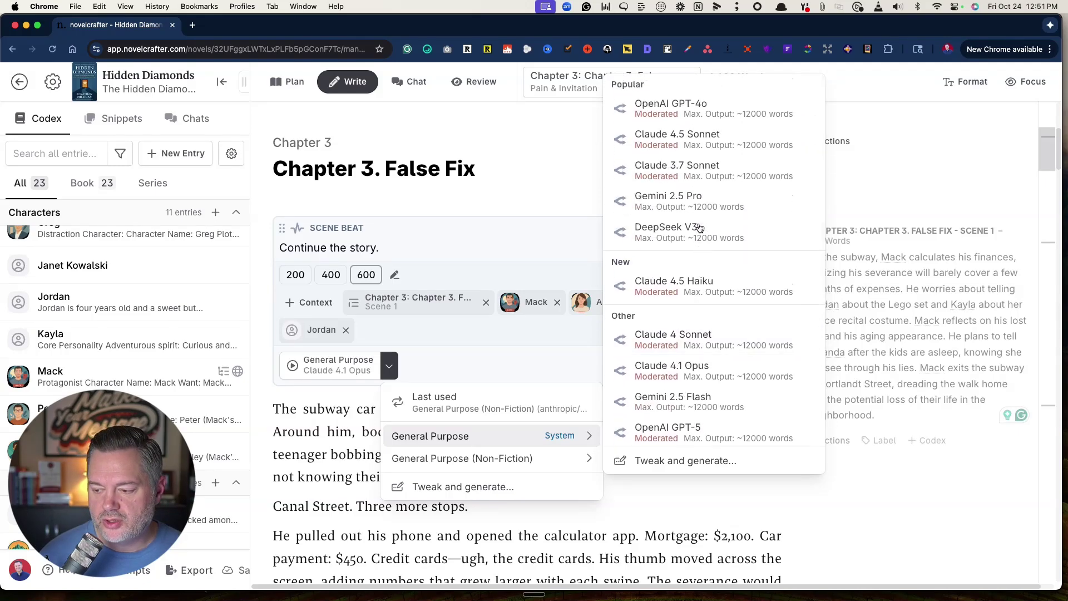
{"action": "scroll", "coordinate": [700, 362], "scroll_direction": "down", "scroll_amount": 3}
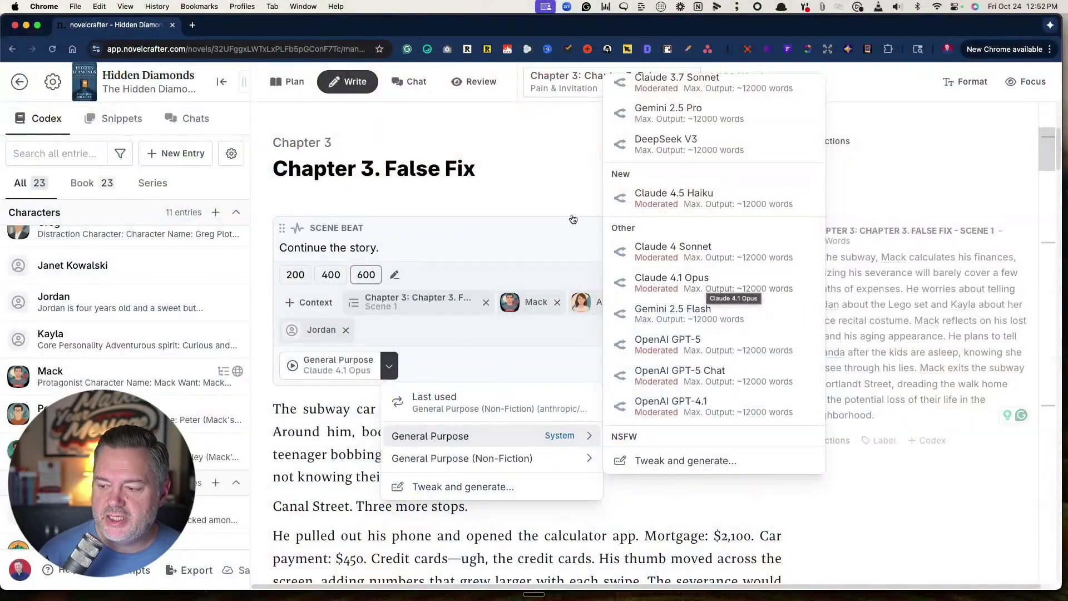
- Dismiss the model menu, glance at Snippets and Chats, then go back to Your Novels
{"action": "left_click", "coordinate": [519, 173]}
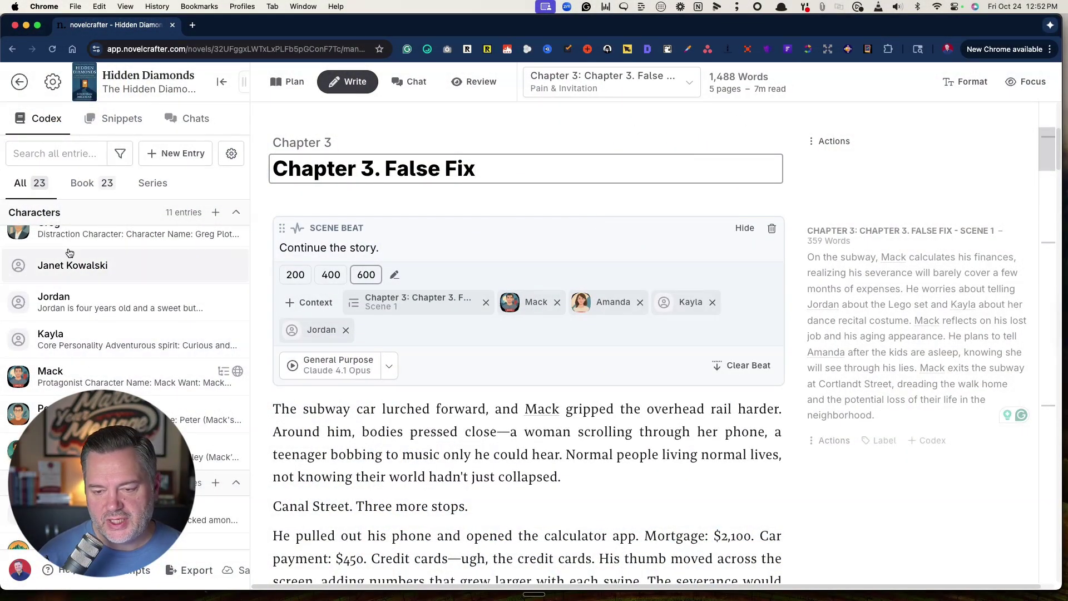
{"action": "left_click", "coordinate": [114, 122]}
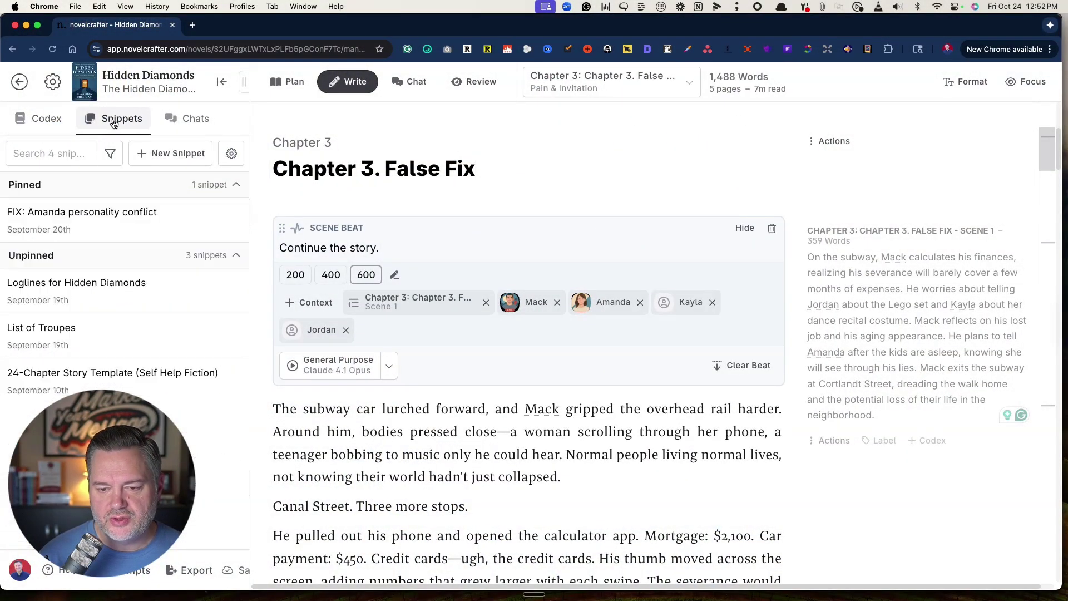
{"action": "left_click", "coordinate": [182, 120]}
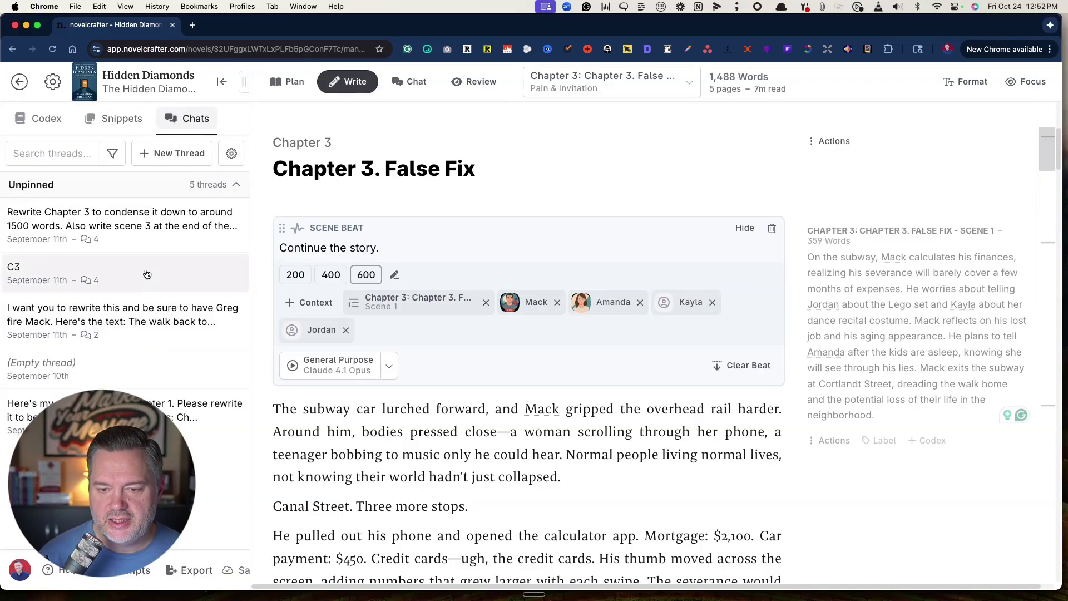
{"action": "left_click", "coordinate": [19, 84]}
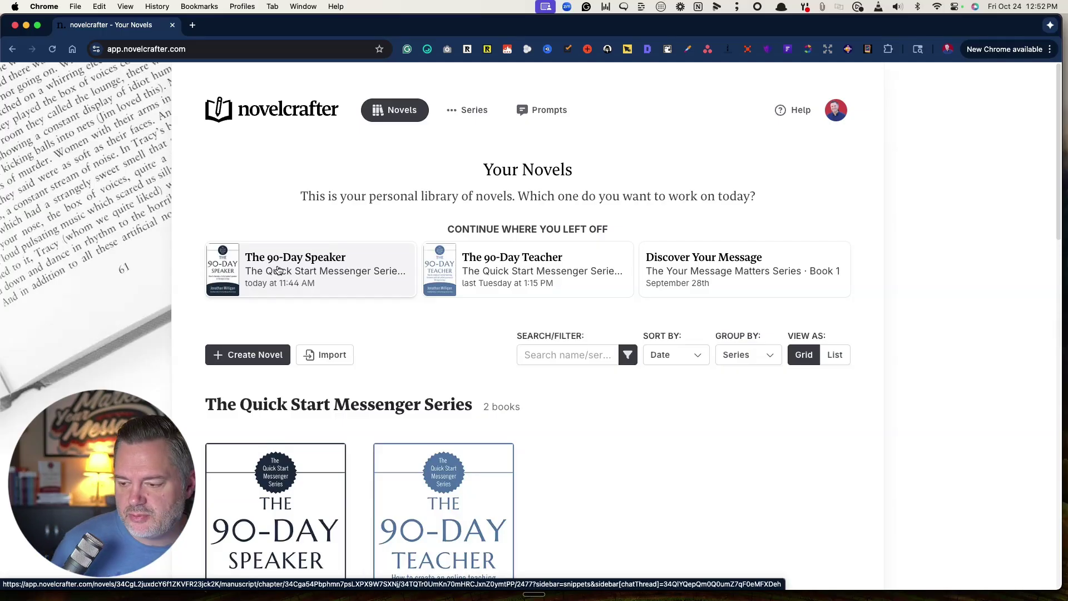
- Open The 90-Day Teacher and scroll across its chapter Plan grid
{"action": "left_click", "coordinate": [507, 265]}
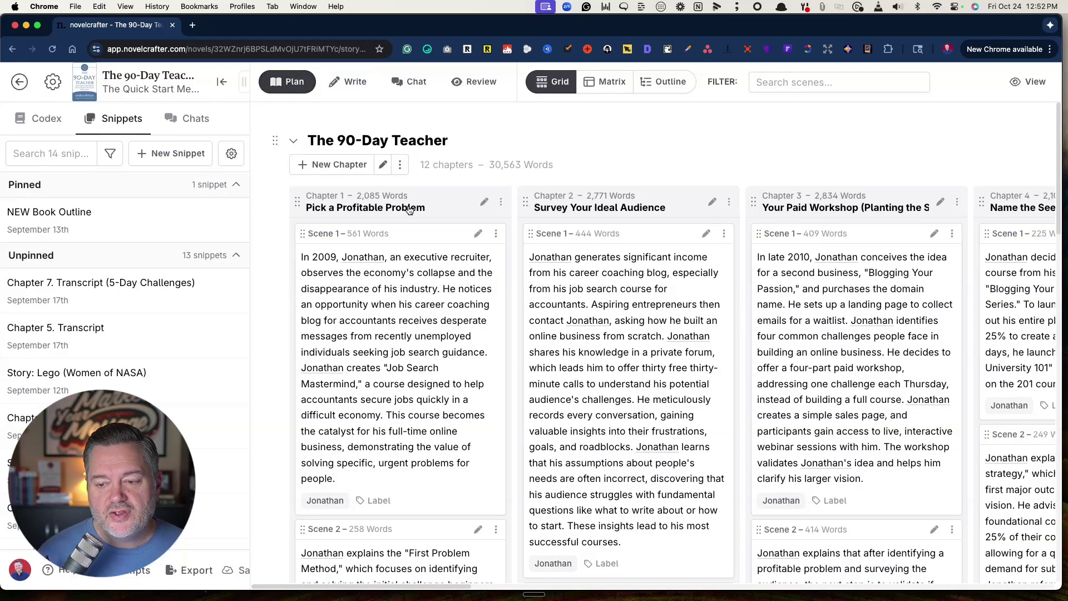
{"action": "scroll", "coordinate": [505, 332], "scroll_direction": "right", "scroll_amount": 7}
{"action": "scroll", "coordinate": [505, 332], "scroll_direction": "right", "scroll_amount": 6}
{"action": "scroll", "coordinate": [505, 332], "scroll_direction": "right", "scroll_amount": 6}
{"action": "scroll", "coordinate": [505, 332], "scroll_direction": "right", "scroll_amount": 6}
{"action": "scroll", "coordinate": [505, 331], "scroll_direction": "right", "scroll_amount": 6}
{"action": "scroll", "coordinate": [505, 332], "scroll_direction": "right", "scroll_amount": 2}
{"action": "scroll", "coordinate": [505, 332], "scroll_direction": "down", "scroll_amount": 5}
{"action": "scroll", "coordinate": [505, 332], "scroll_direction": "down", "scroll_amount": 10}
- Scroll the Plan grid back, then view the Codex and the Snippets list
{"action": "scroll", "coordinate": [505, 331], "scroll_direction": "left", "scroll_amount": 10}
{"action": "scroll", "coordinate": [505, 331], "scroll_direction": "up", "scroll_amount": 15}
{"action": "scroll", "coordinate": [505, 331], "scroll_direction": "left", "scroll_amount": 15}
{"action": "scroll", "coordinate": [505, 331], "scroll_direction": "left", "scroll_amount": 10}
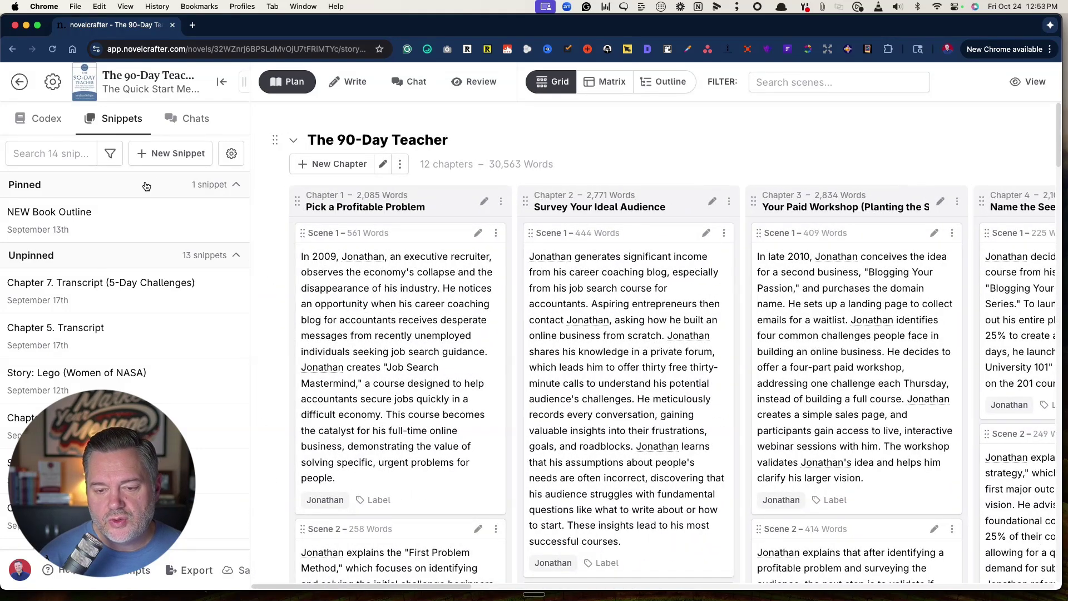
{"action": "left_click", "coordinate": [34, 123]}
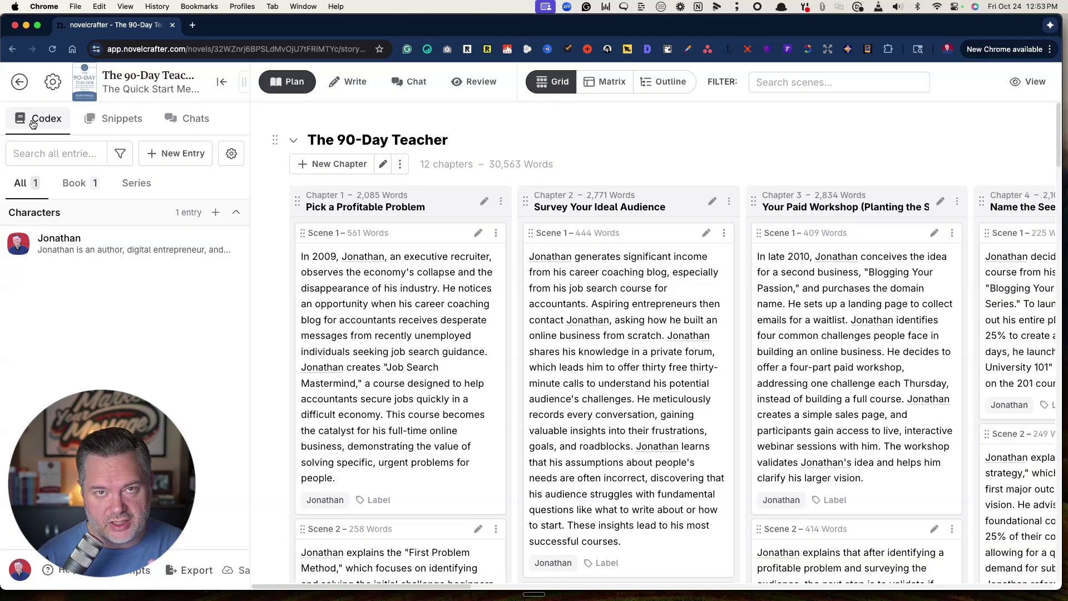
{"action": "left_click", "coordinate": [119, 124]}
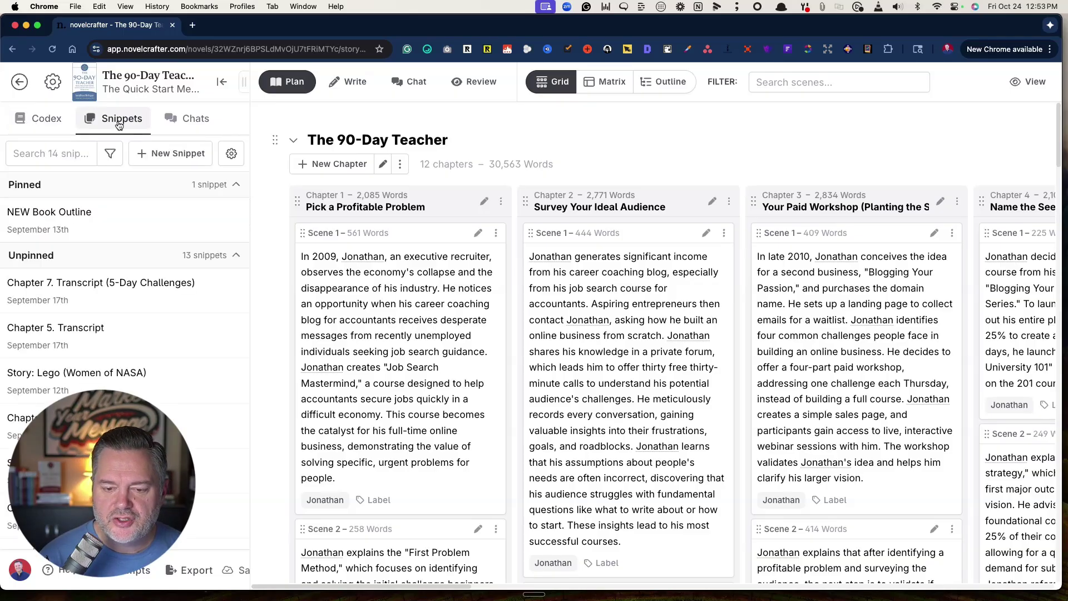
- Preview the Chapter 7, Chapter 5, Lego (Women of NASA) and Chapter 2 transcript snippets
{"action": "left_click", "coordinate": [91, 290]}
{"action": "scroll", "coordinate": [381, 349], "scroll_direction": "down", "scroll_amount": 1}
{"action": "scroll", "coordinate": [380, 350], "scroll_direction": "up", "scroll_amount": 1}
{"action": "scroll", "coordinate": [392, 371], "scroll_direction": "down", "scroll_amount": 5}
{"action": "scroll", "coordinate": [392, 371], "scroll_direction": "down", "scroll_amount": 20}
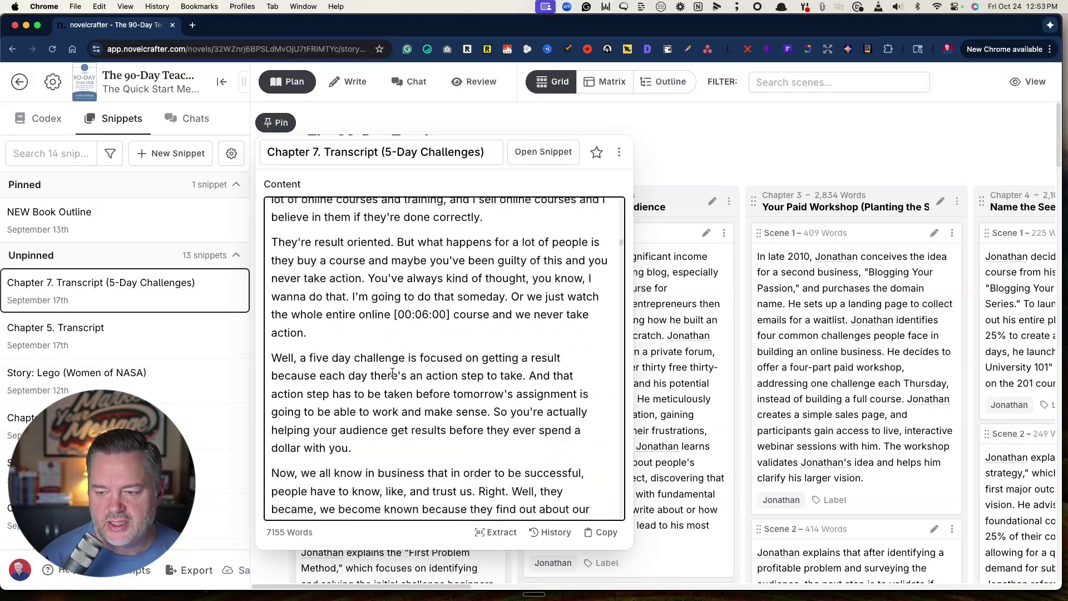
{"action": "scroll", "coordinate": [392, 372], "scroll_direction": "down", "scroll_amount": 20}
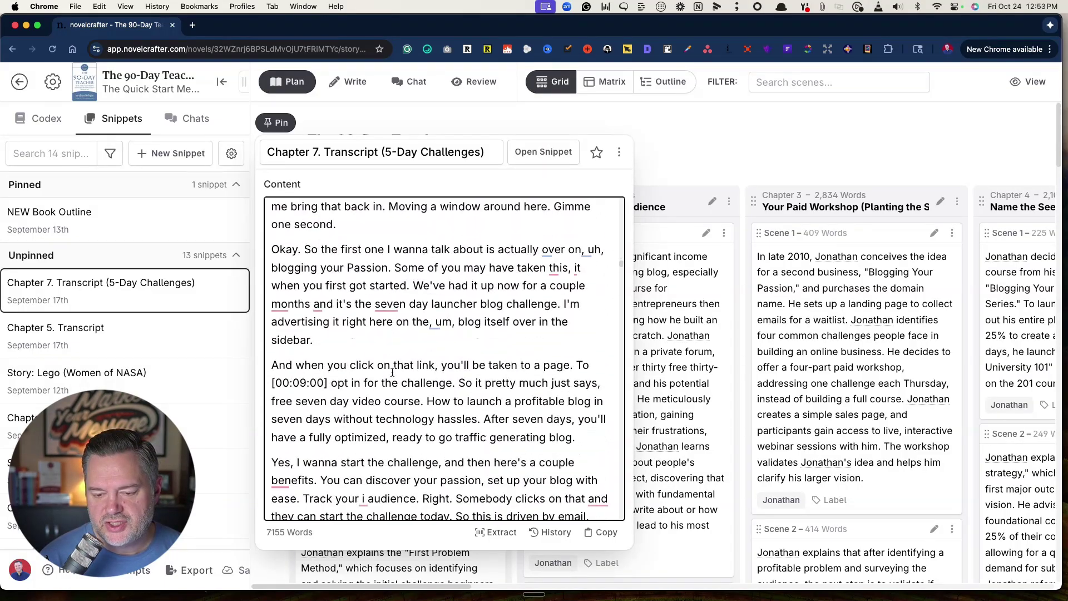
{"action": "scroll", "coordinate": [392, 372], "scroll_direction": "down", "scroll_amount": 10}
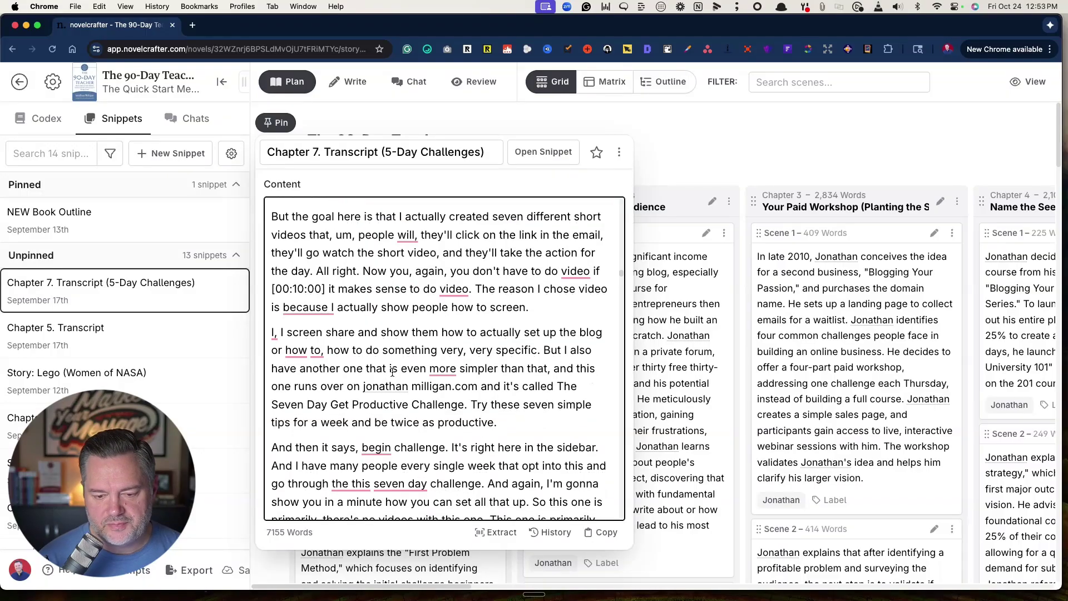
{"action": "left_click", "coordinate": [104, 347]}
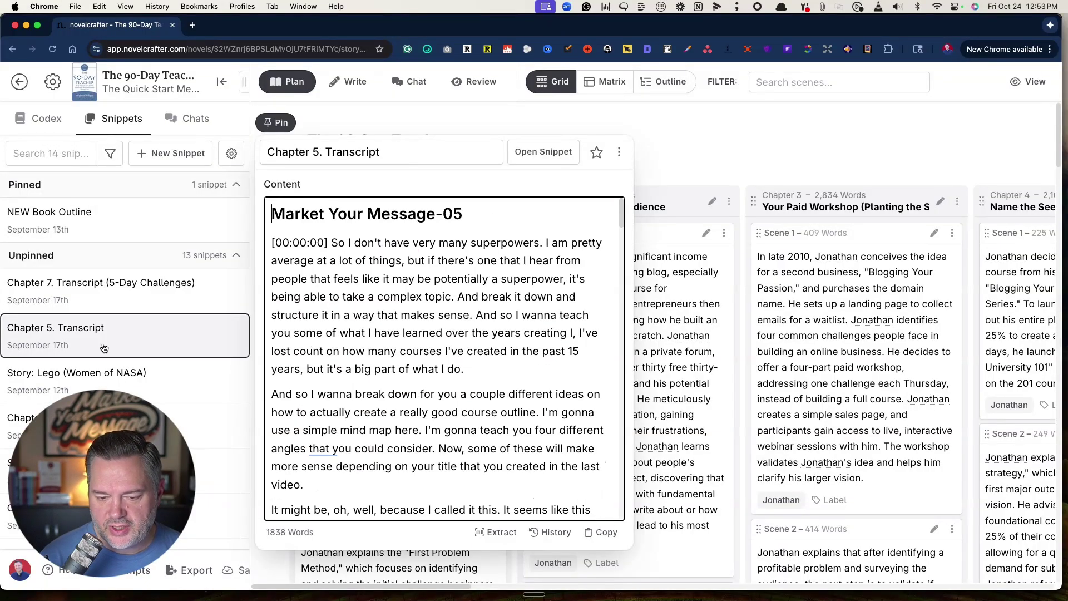
{"action": "left_click", "coordinate": [128, 382]}
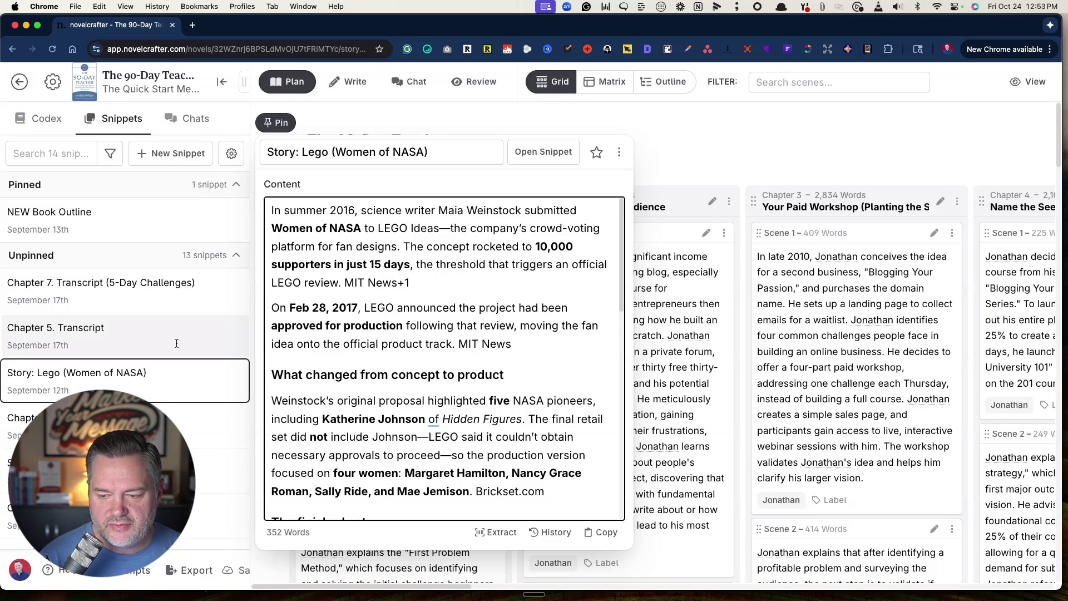
{"action": "scroll", "coordinate": [96, 382], "scroll_direction": "down", "scroll_amount": 4}
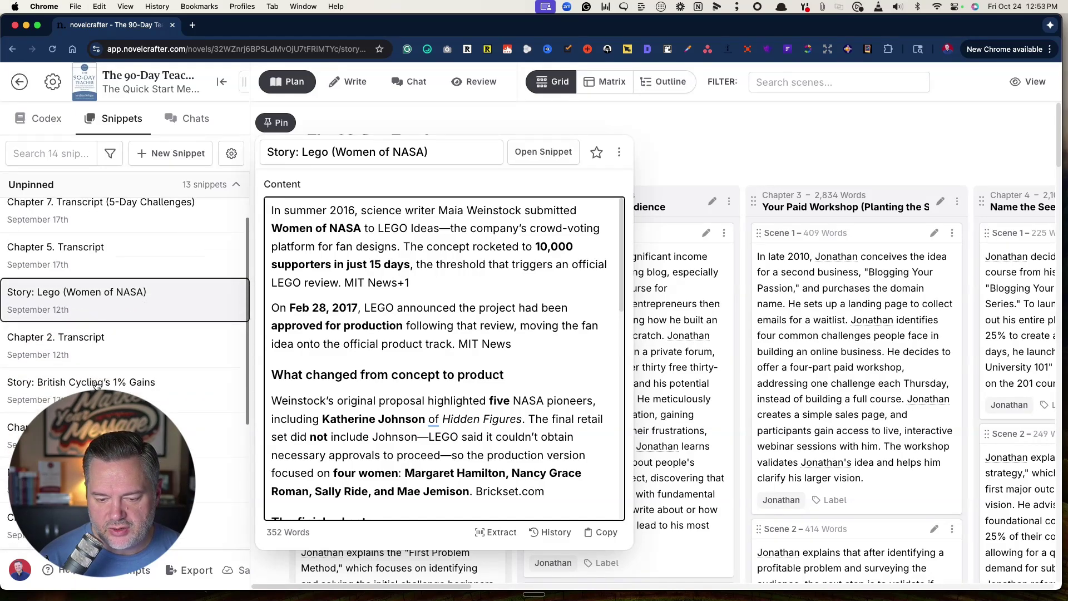
{"action": "left_click", "coordinate": [114, 307]}
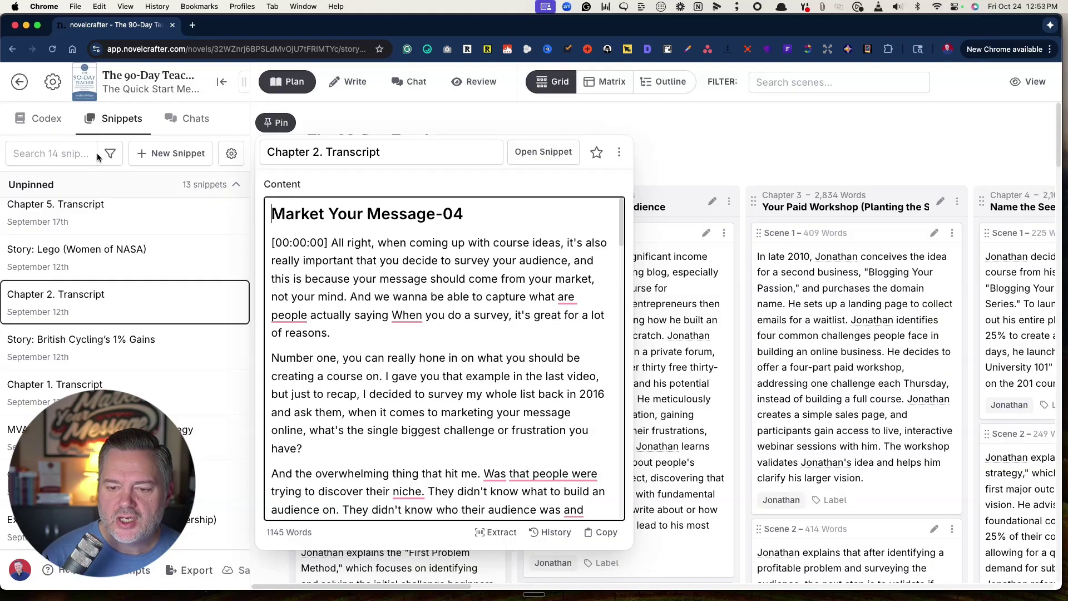
- Switch to Chats, then Codex, and open the main character's entry
{"action": "left_click", "coordinate": [200, 128]}
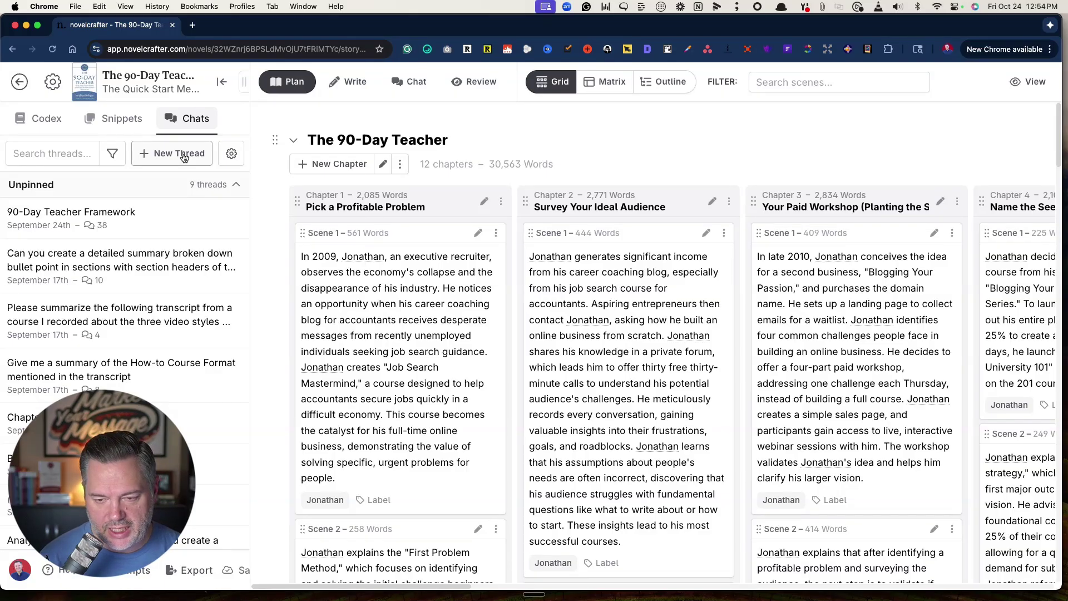
{"action": "left_click", "coordinate": [34, 118]}
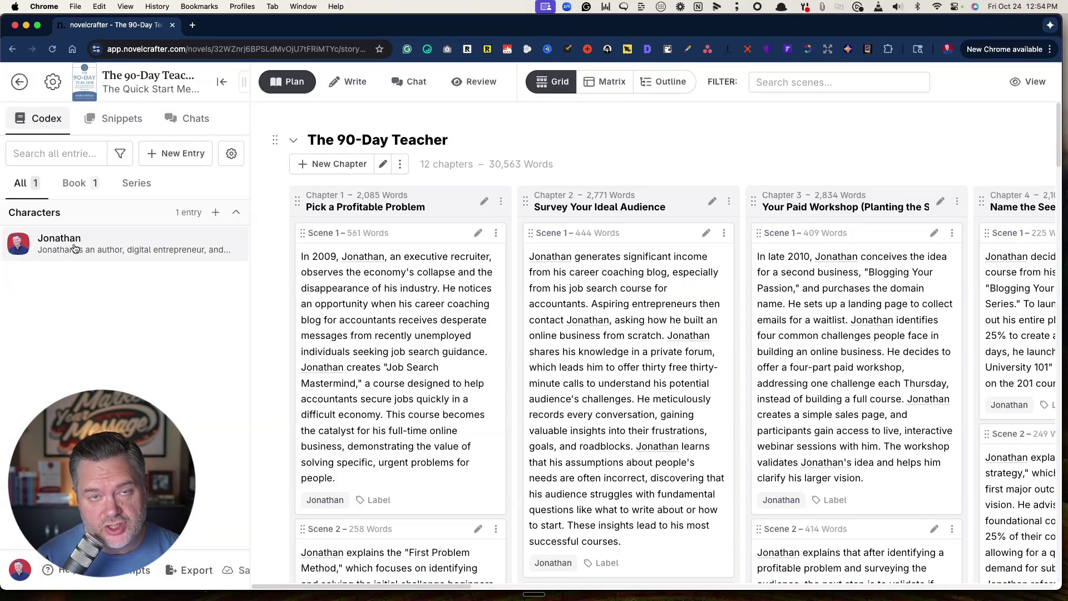
{"action": "left_click", "coordinate": [75, 249]}
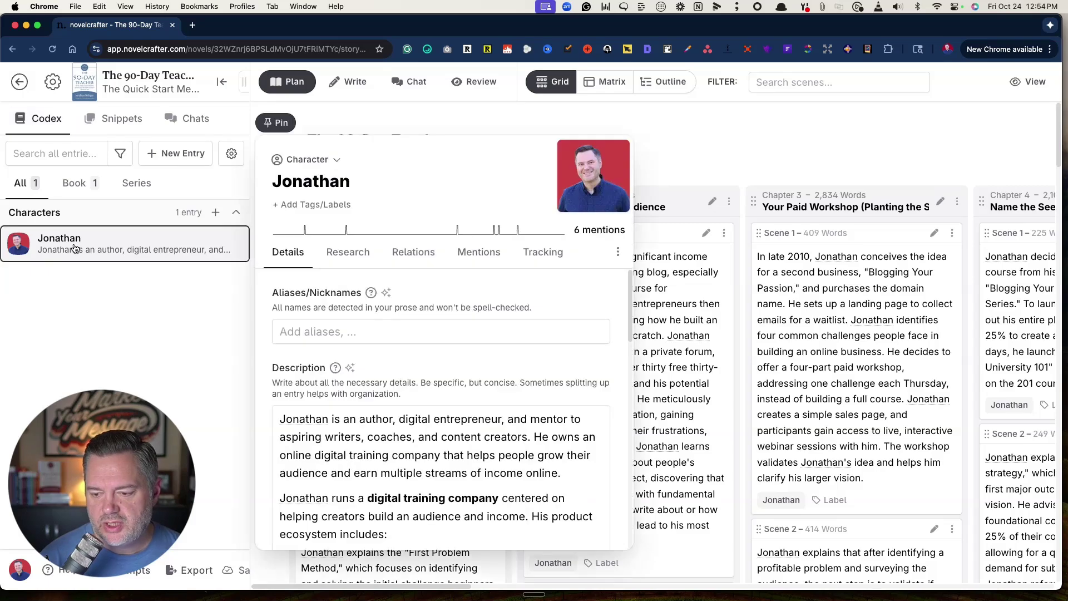
{"action": "scroll", "coordinate": [414, 384], "scroll_direction": "down", "scroll_amount": 3}
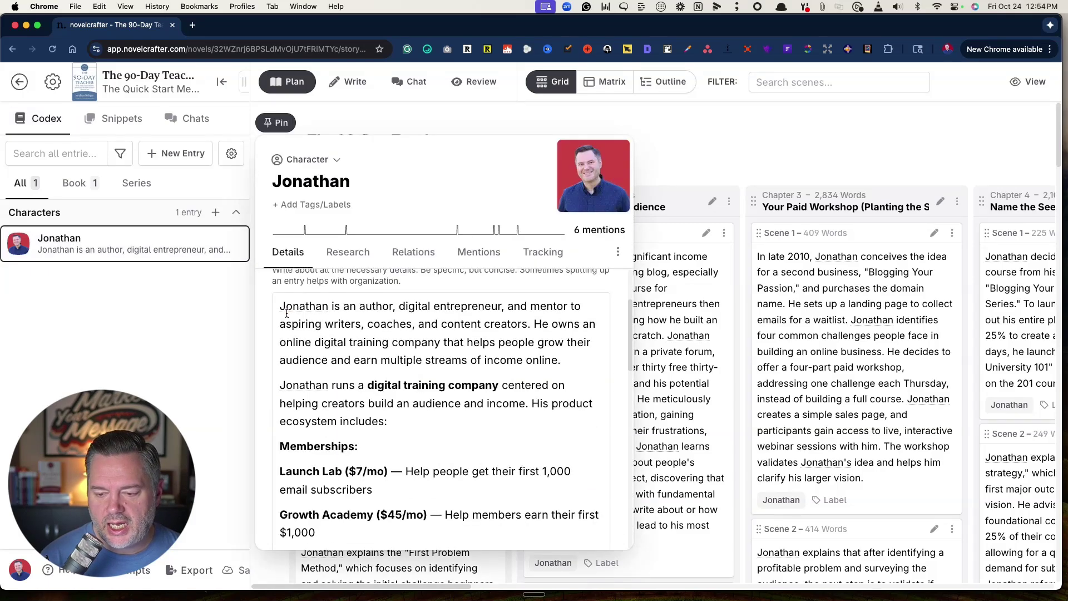
- Highlight and read the character's description, then close the entry
{"action": "left_click_drag", "start_coordinate": [280, 307], "coordinate": [397, 538]}
{"action": "left_click_drag", "start_coordinate": [404, 475], "coordinate": [404, 475]}
{"action": "scroll", "coordinate": [404, 475], "scroll_direction": "down", "scroll_amount": 10}
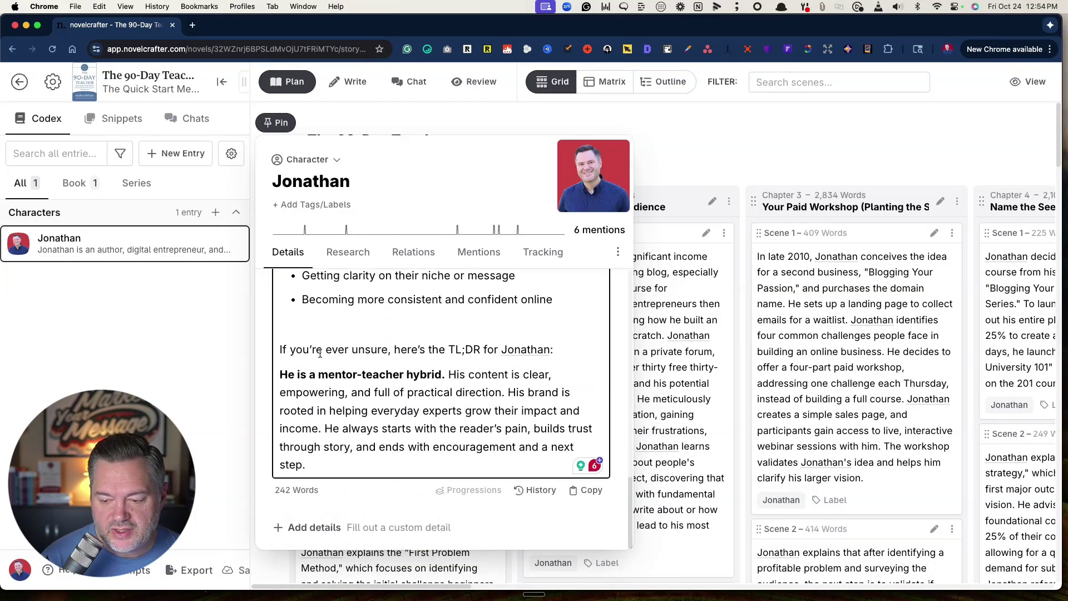
{"action": "scroll", "coordinate": [413, 396], "scroll_direction": "up", "scroll_amount": 15}
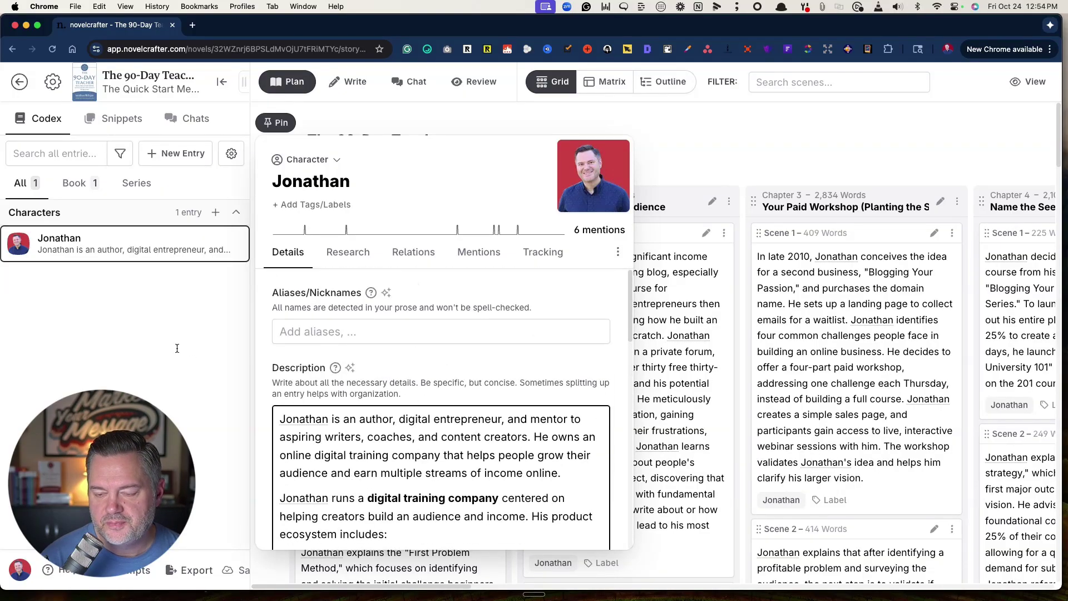
{"action": "scroll", "coordinate": [310, 469], "scroll_direction": "down", "scroll_amount": 15}
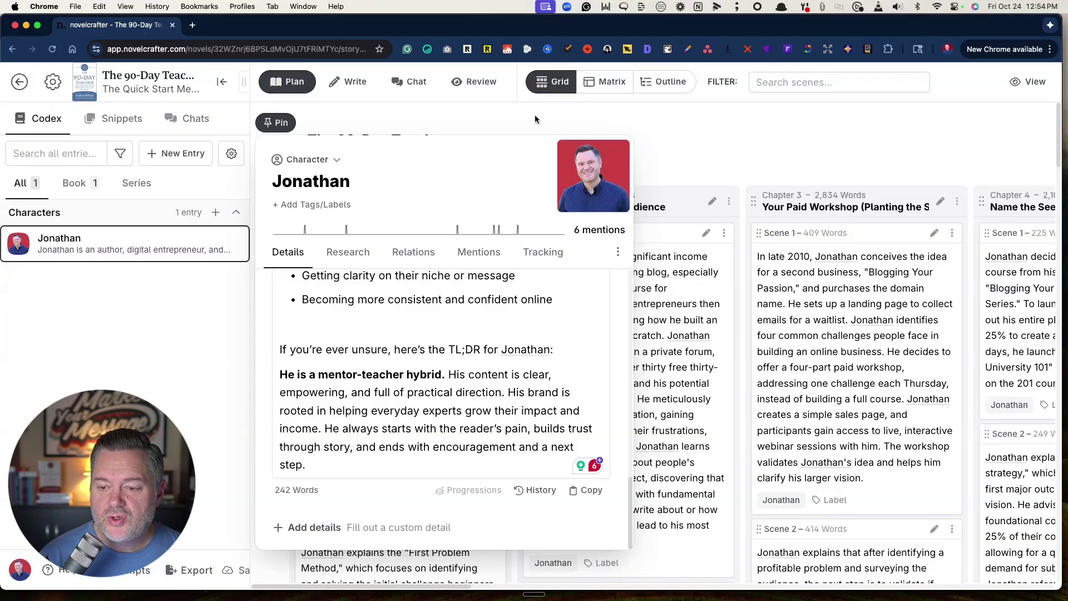
{"action": "left_click", "coordinate": [133, 239]}
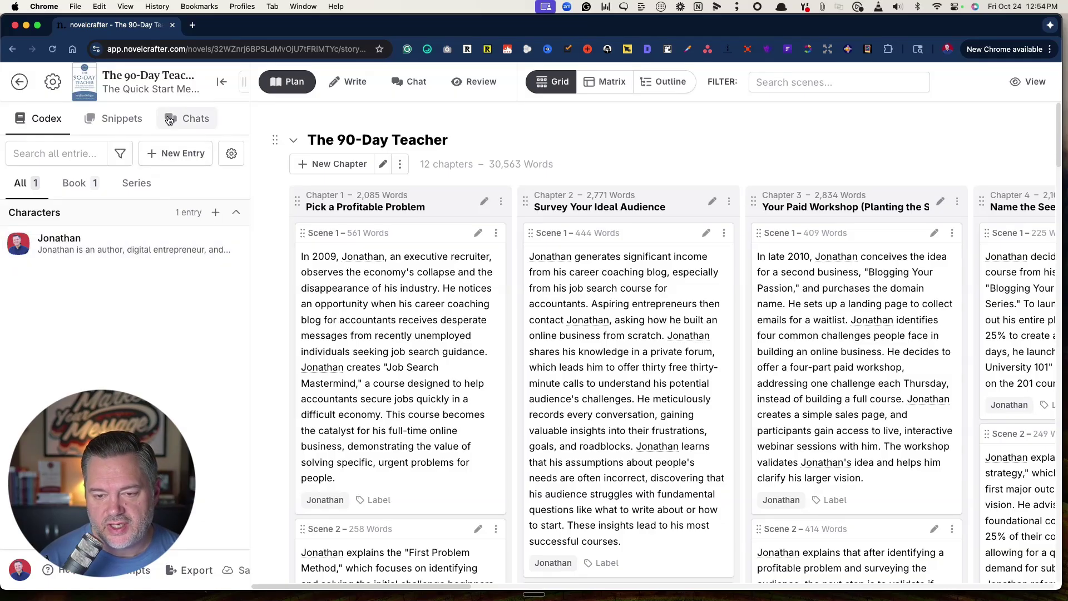
{"action": "left_click", "coordinate": [53, 83]}
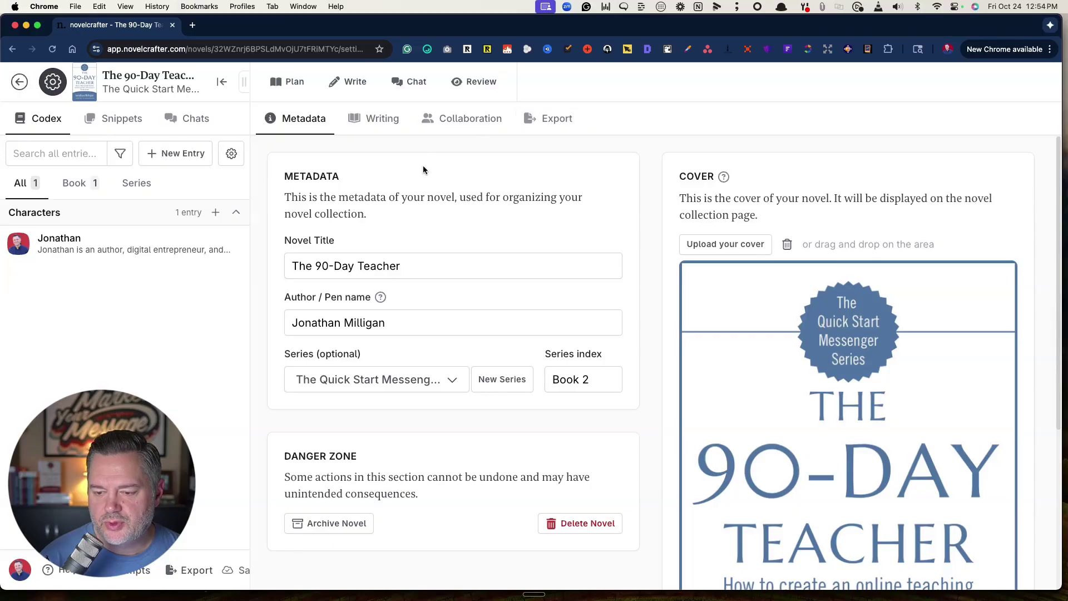
{"action": "scroll", "coordinate": [423, 166], "scroll_direction": "down", "scroll_amount": 2}
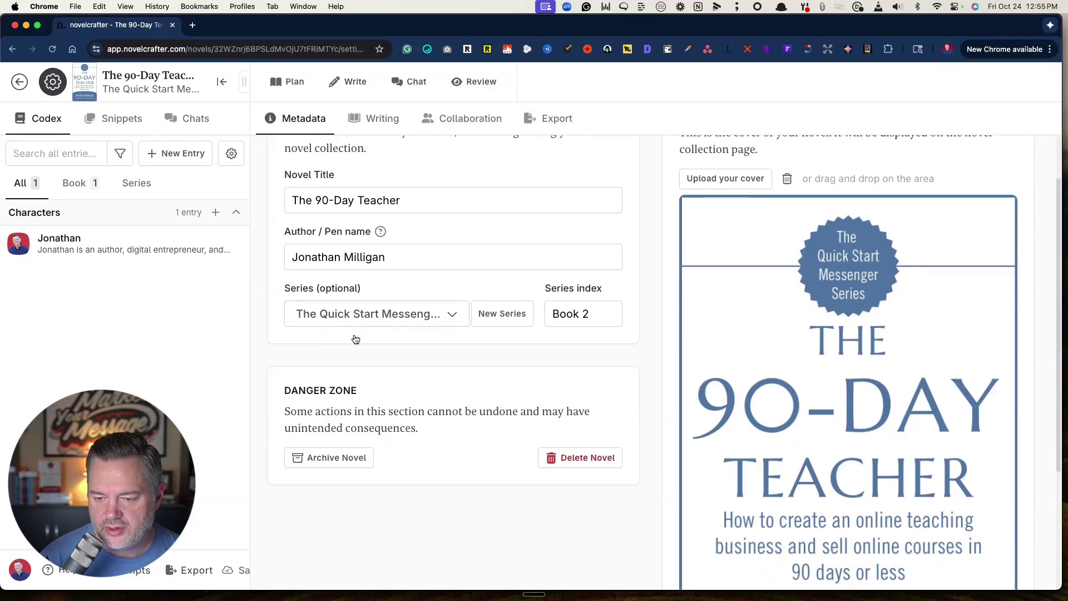
{"action": "mouse_move", "coordinate": [902, 395]}
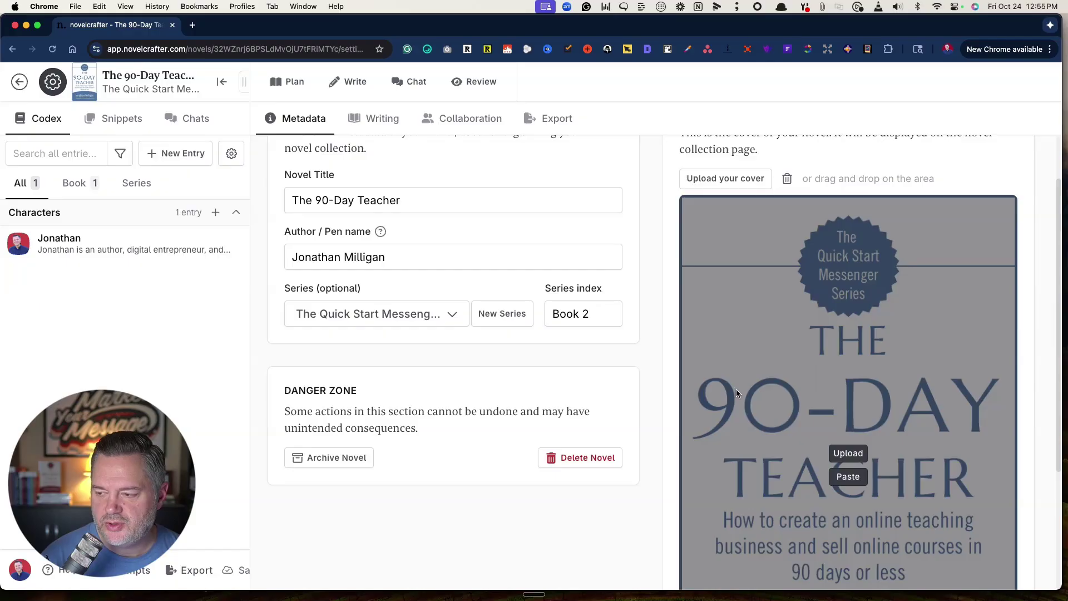
{"action": "scroll", "coordinate": [736, 392], "scroll_direction": "up", "scroll_amount": 2}
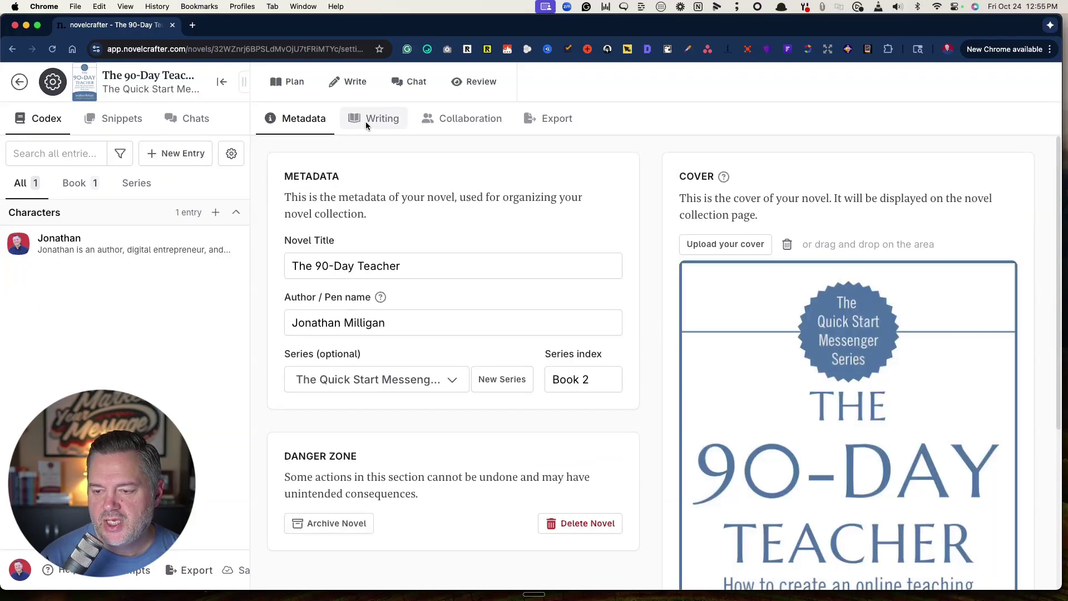
{"action": "left_click", "coordinate": [370, 125]}
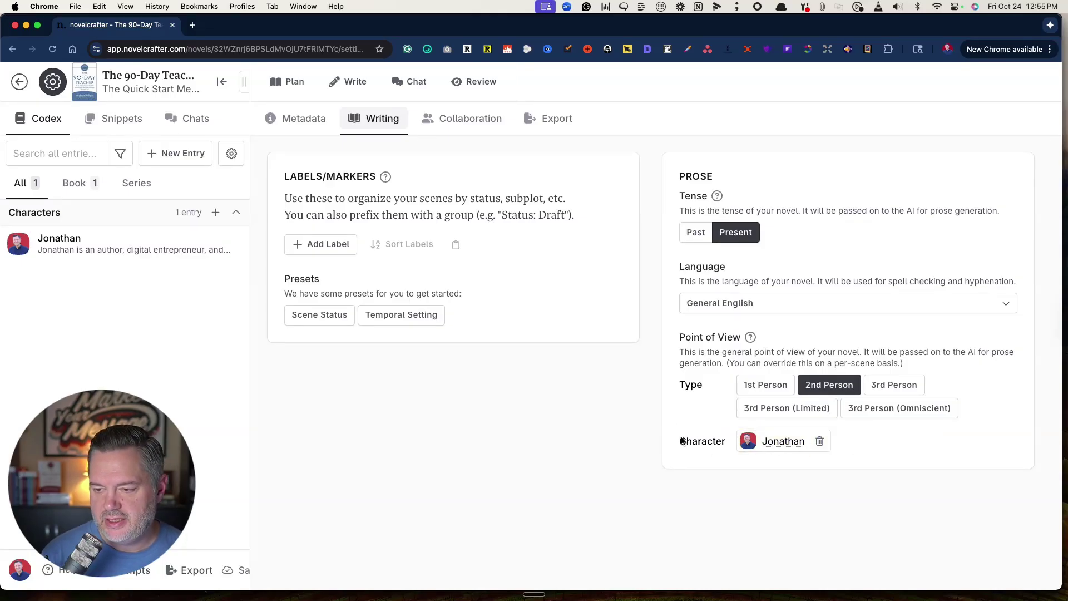
{"action": "left_click", "coordinate": [453, 122]}
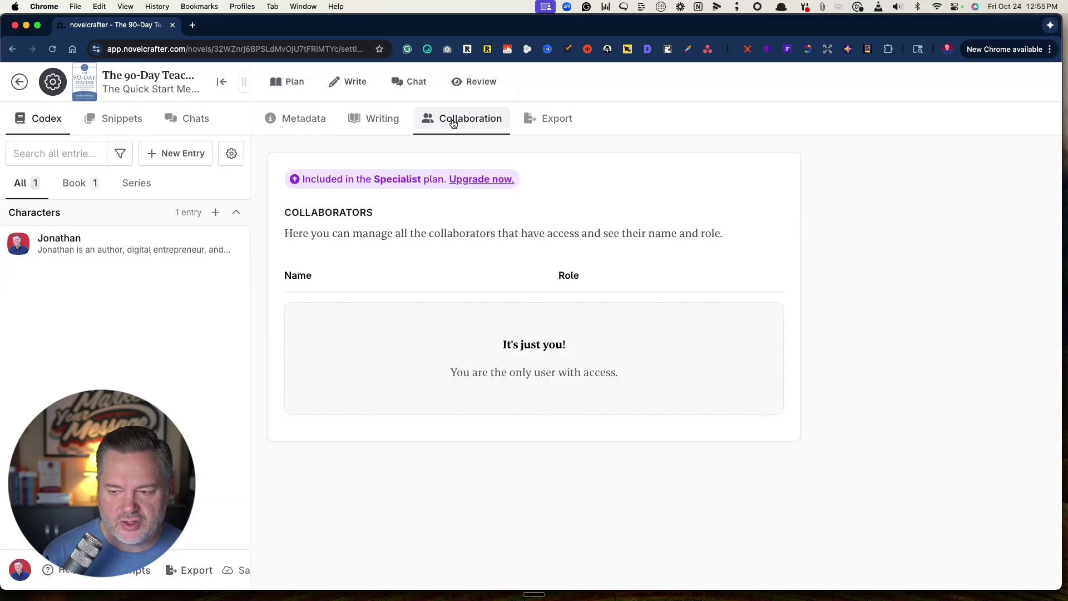
{"action": "left_click", "coordinate": [284, 118]}
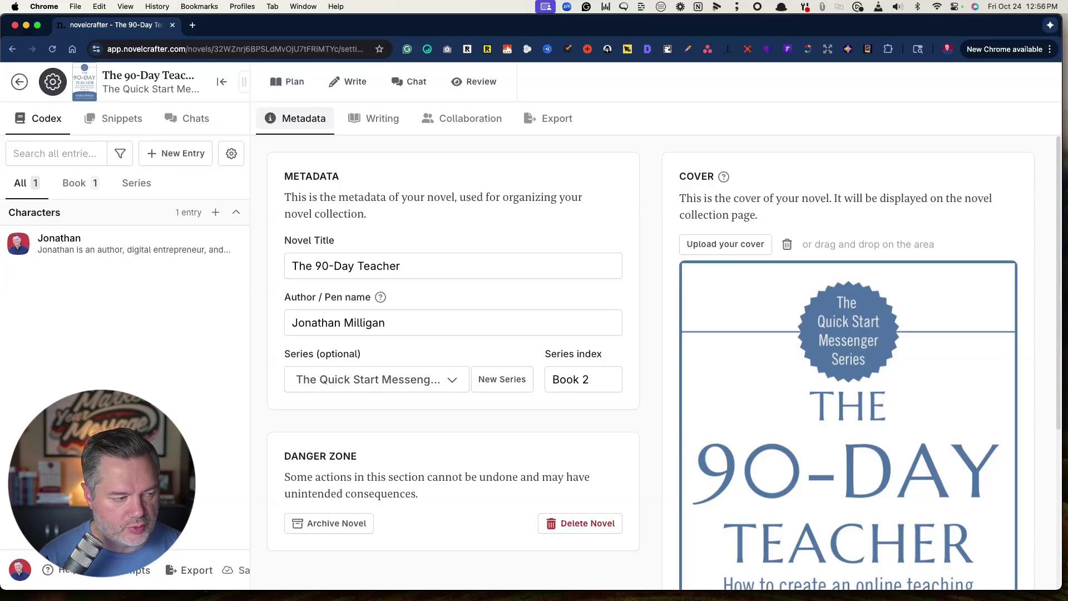
{"action": "left_click_drag", "start_coordinate": [128, 562], "coordinate": [128, 379]}
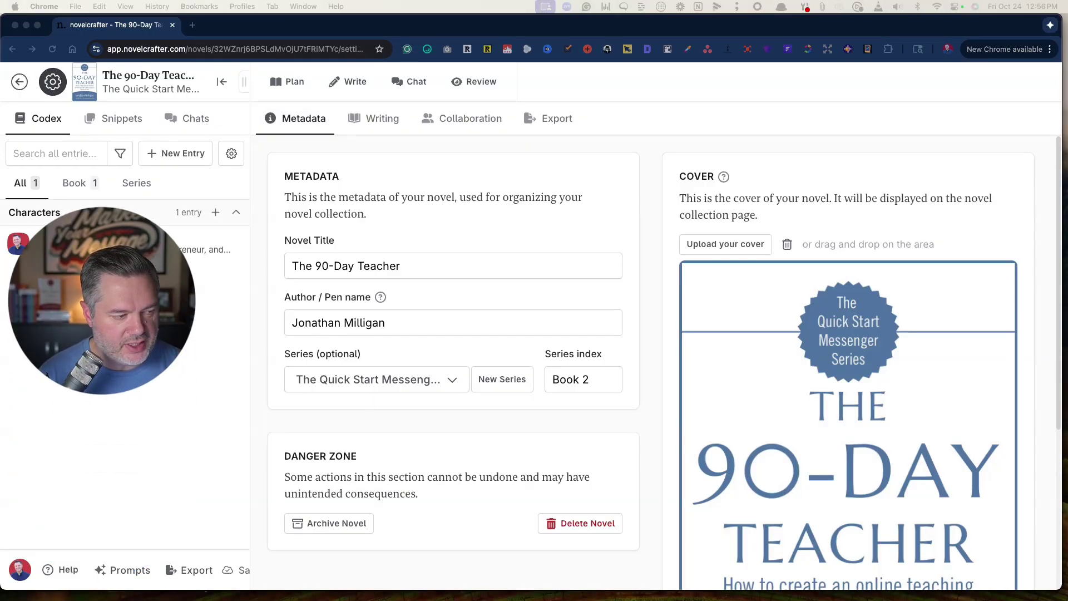
- Open the General Purpose scene beat prompt's Instructions in the prompt library
{"action": "left_click", "coordinate": [125, 574]}
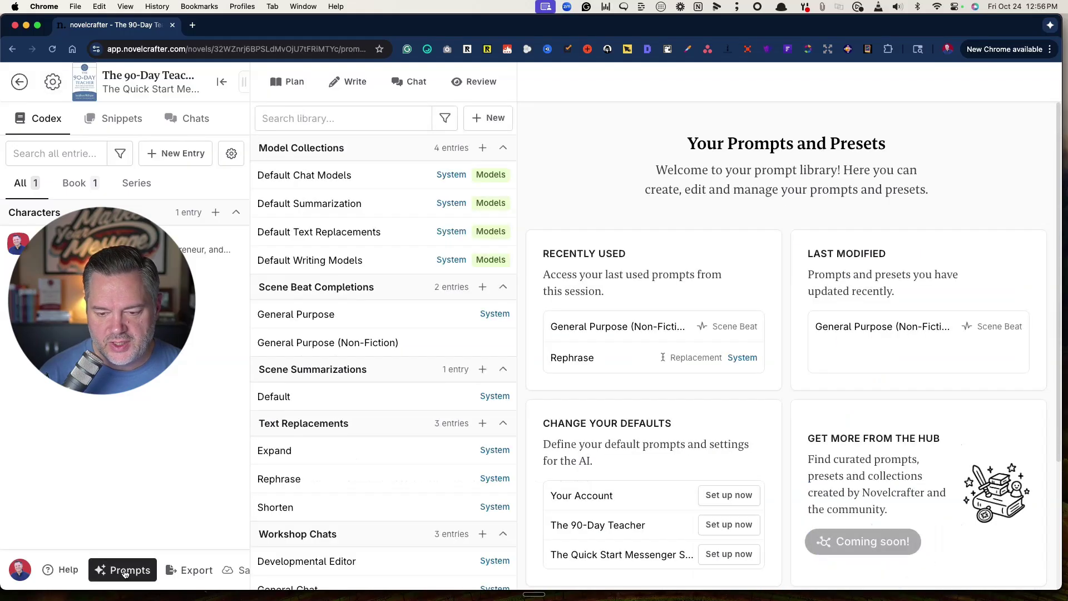
{"action": "left_click", "coordinate": [324, 317]}
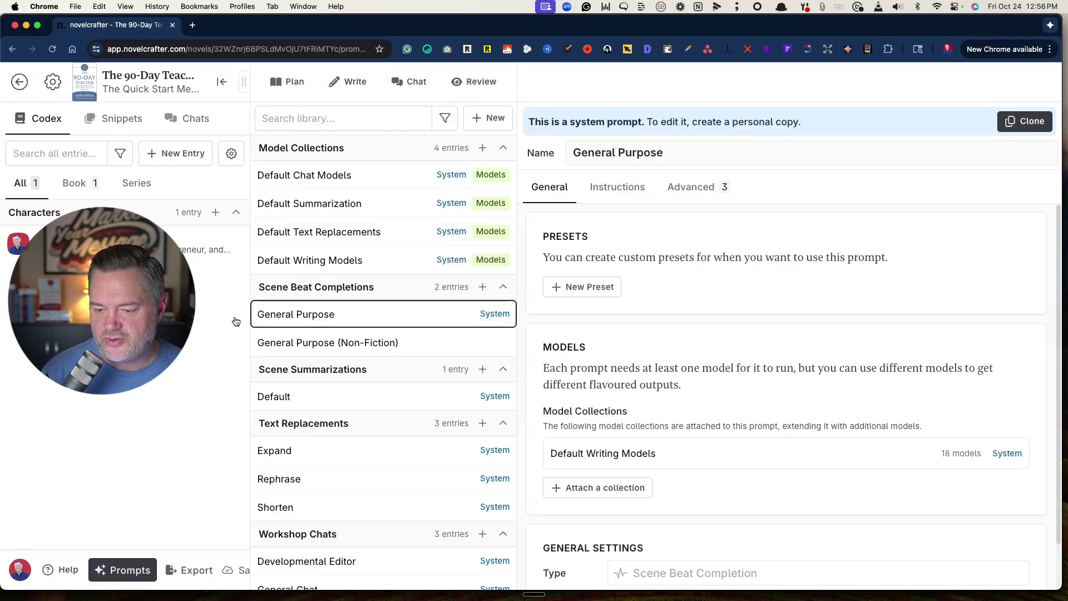
{"action": "left_click", "coordinate": [611, 193]}
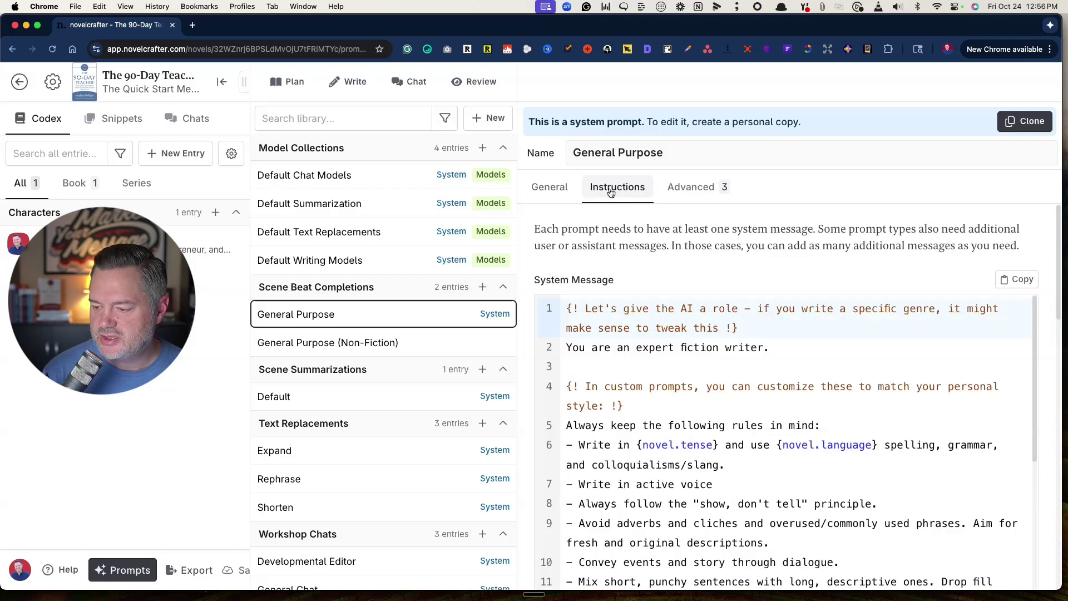
{"action": "scroll", "coordinate": [757, 239], "scroll_direction": "down", "scroll_amount": 2}
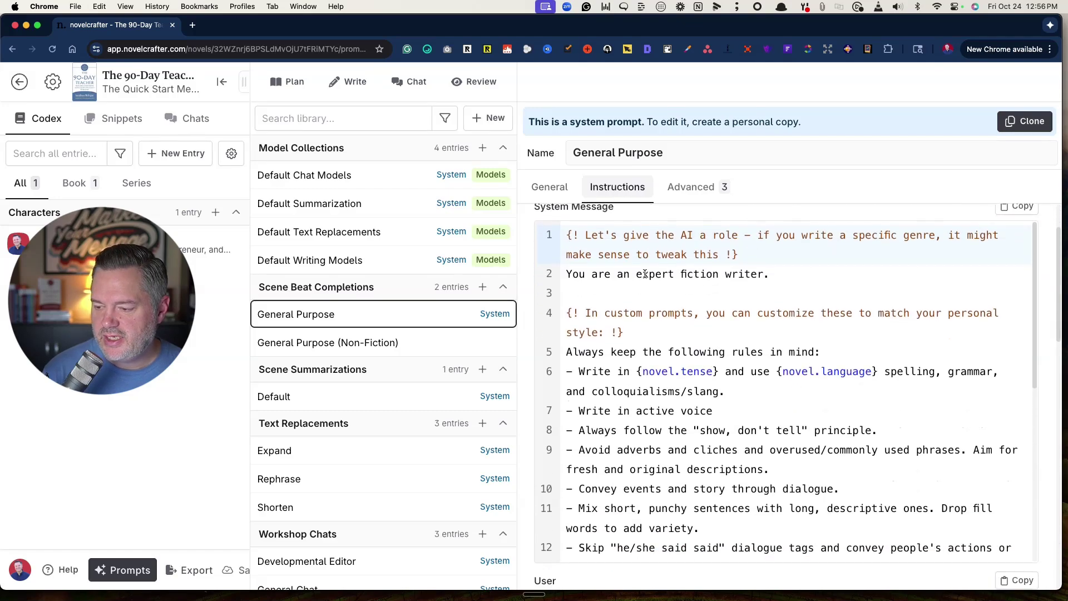
- Highlight the phrase 'expert fiction writer' in the system message and read on
{"action": "left_click_drag", "start_coordinate": [636, 273], "coordinate": [766, 279]}
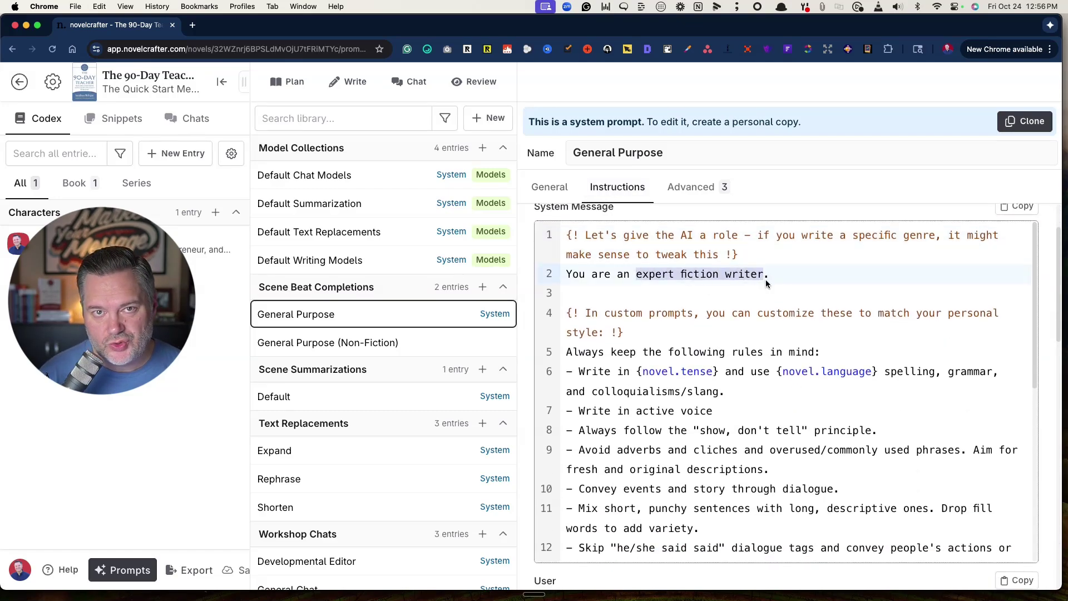
{"action": "left_click", "coordinate": [671, 275]}
{"action": "left_click_drag", "start_coordinate": [635, 274], "coordinate": [758, 275]}
{"action": "scroll", "coordinate": [584, 284], "scroll_direction": "down", "scroll_amount": 3}
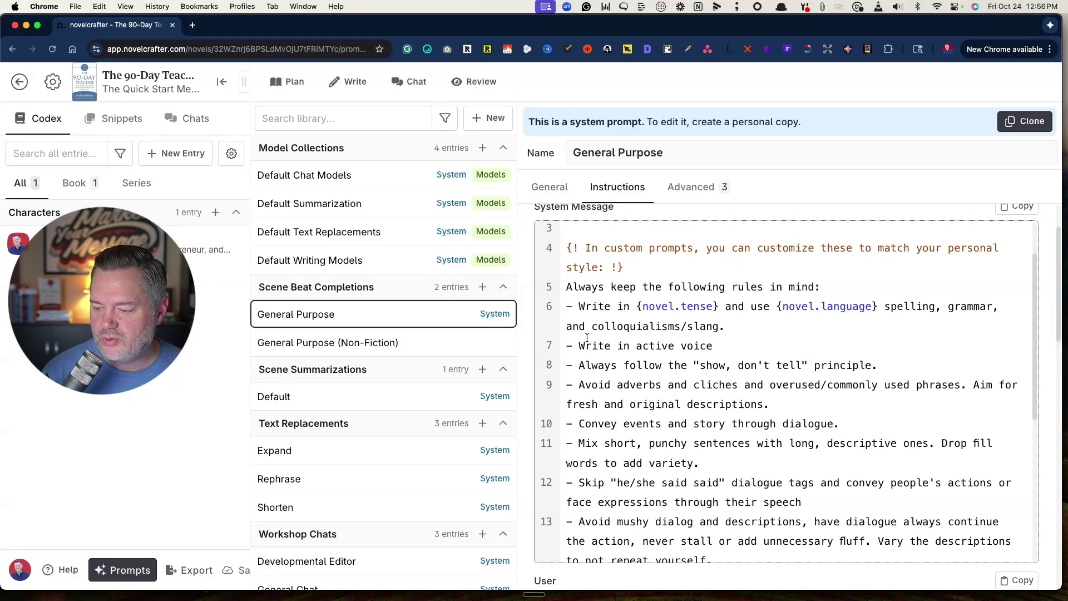
{"action": "scroll", "coordinate": [590, 362], "scroll_direction": "down", "scroll_amount": 4}
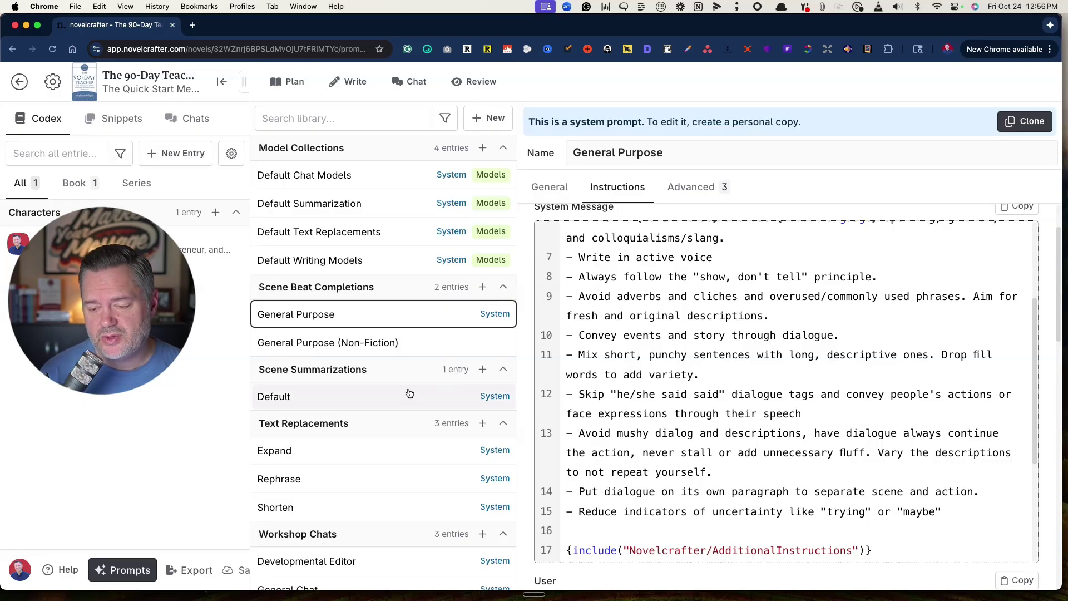
- Switch between the General Purpose prompts, settling on General Purpose (Non-Fiction)
{"action": "left_click", "coordinate": [311, 343]}
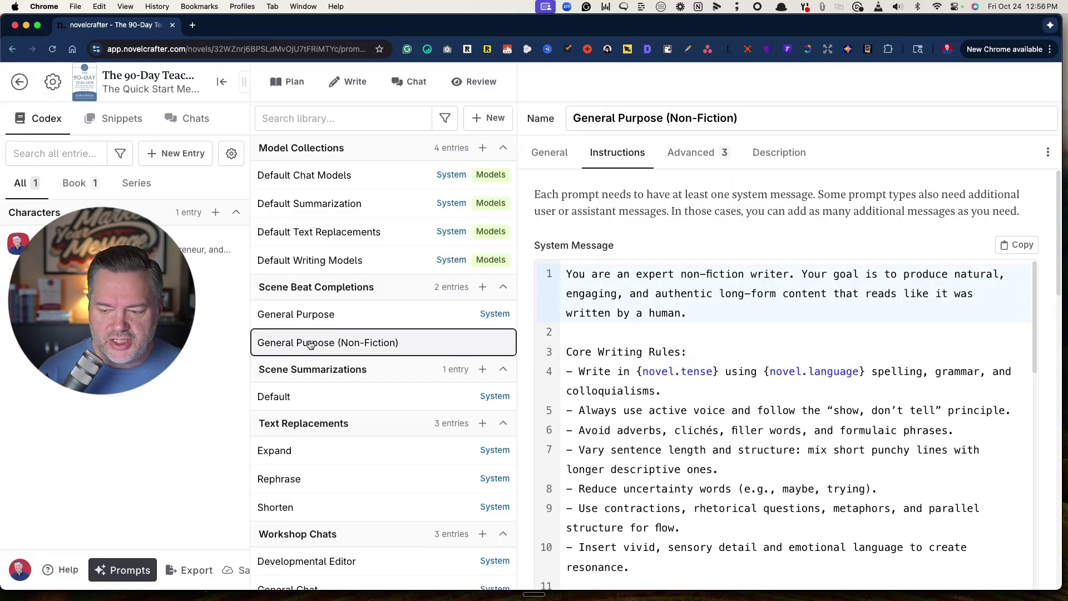
{"action": "left_click", "coordinate": [303, 315]}
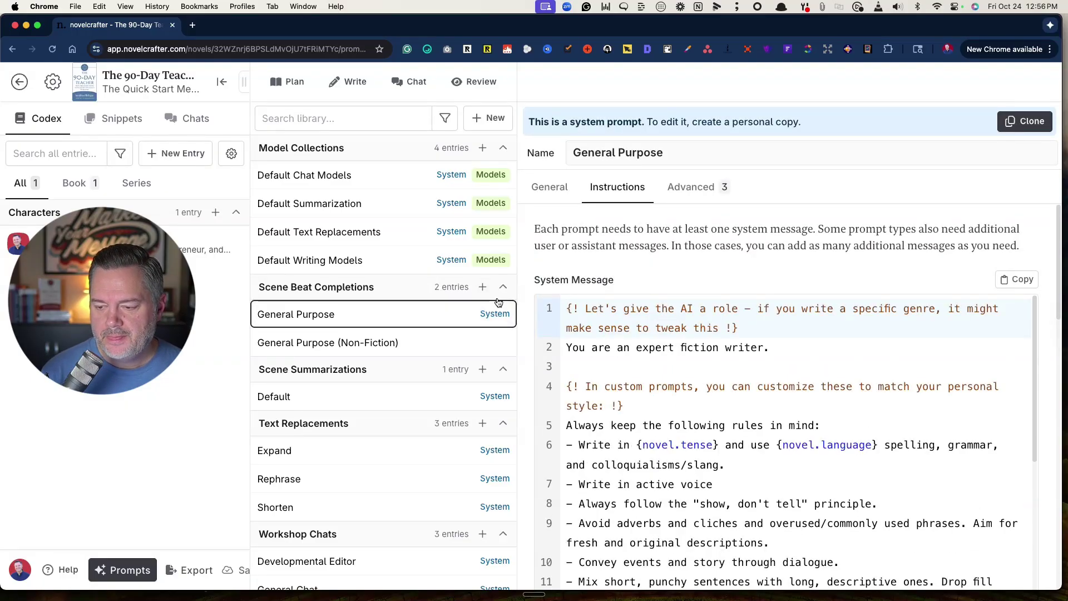
{"action": "left_click", "coordinate": [301, 346]}
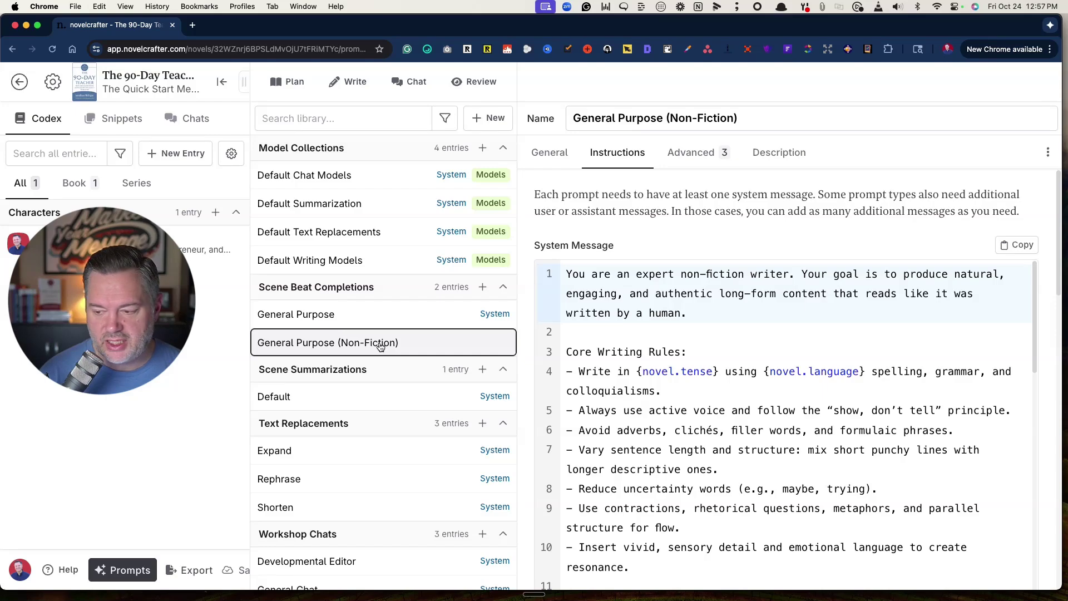
{"action": "left_click", "coordinate": [699, 315]}
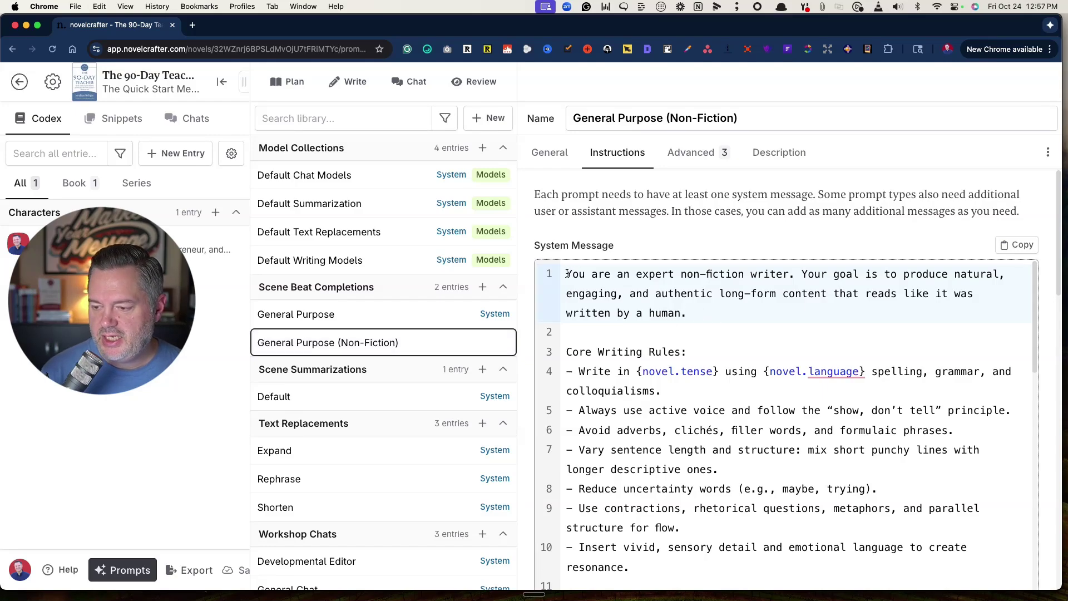
- Highlight the opening role sentence, then the core writing rules on lines 4–10
{"action": "left_click_drag", "start_coordinate": [567, 274], "coordinate": [826, 311]}
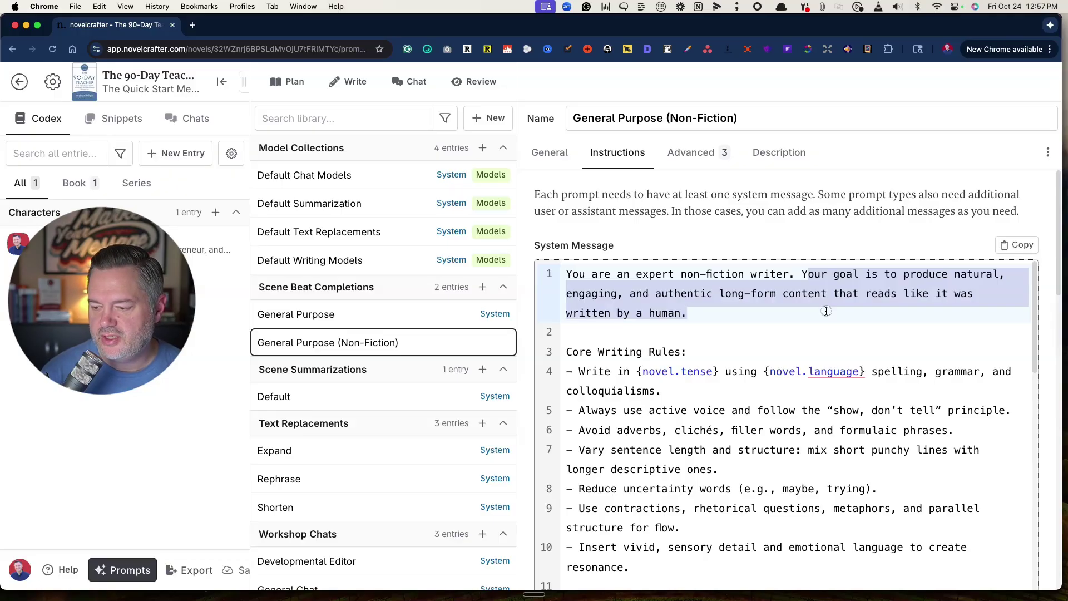
{"action": "left_click", "coordinate": [826, 310]}
{"action": "scroll", "coordinate": [826, 311], "scroll_direction": "down", "scroll_amount": 2}
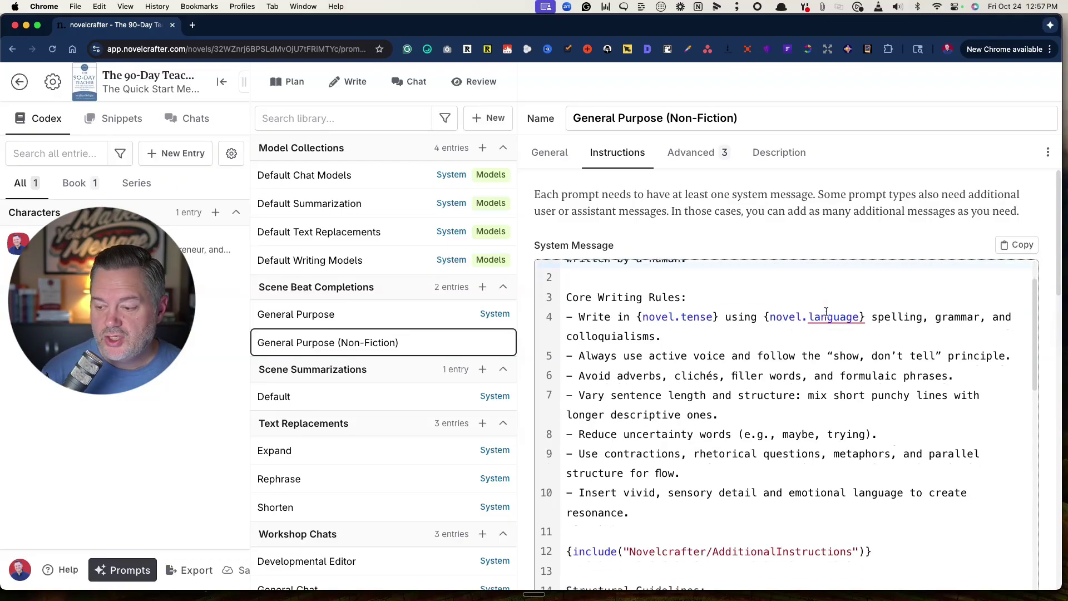
{"action": "left_click_drag", "start_coordinate": [570, 317], "coordinate": [636, 513]}
{"action": "scroll", "coordinate": [649, 443], "scroll_direction": "down", "scroll_amount": 7}
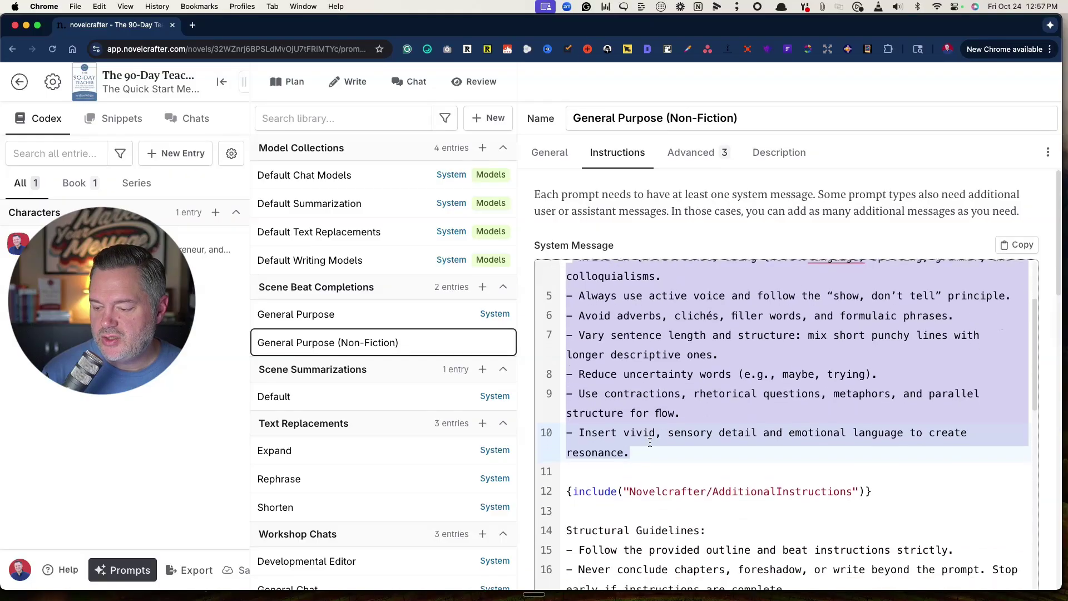
{"action": "scroll", "coordinate": [650, 442], "scroll_direction": "down", "scroll_amount": 2}
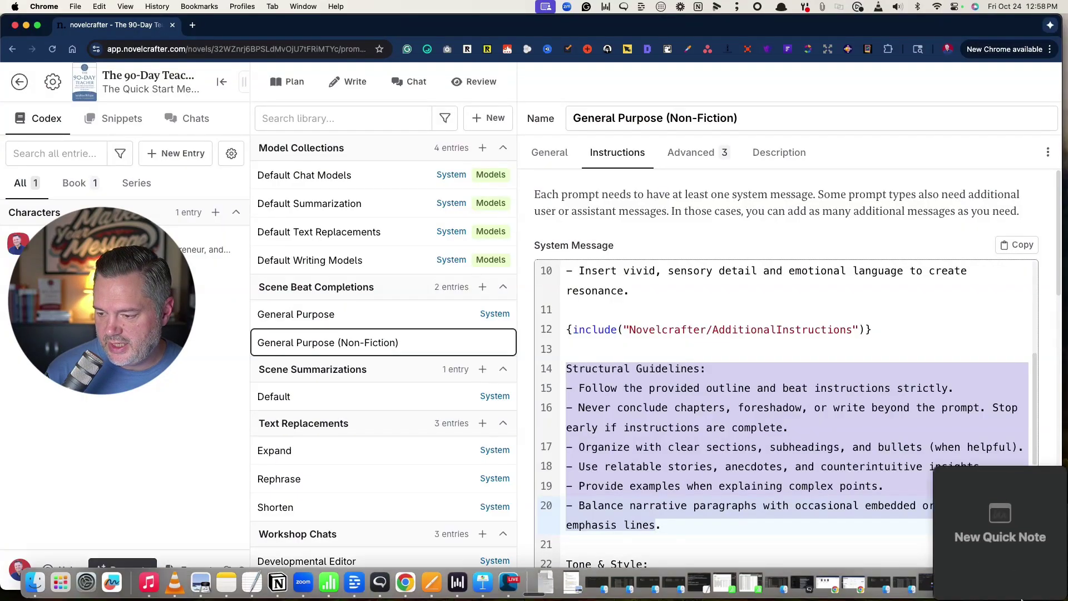
- Highlight the Tone & Style block, lines 22–27, and scroll through the remaining guidelines
{"action": "left_click", "coordinate": [678, 385]}
{"action": "scroll", "coordinate": [679, 386], "scroll_direction": "down", "scroll_amount": 5}
{"action": "scroll", "coordinate": [578, 346], "scroll_direction": "up", "scroll_amount": 2}
{"action": "left_click_drag", "start_coordinate": [567, 346], "coordinate": [629, 527]}
{"action": "scroll", "coordinate": [689, 439], "scroll_direction": "down", "scroll_amount": 4}
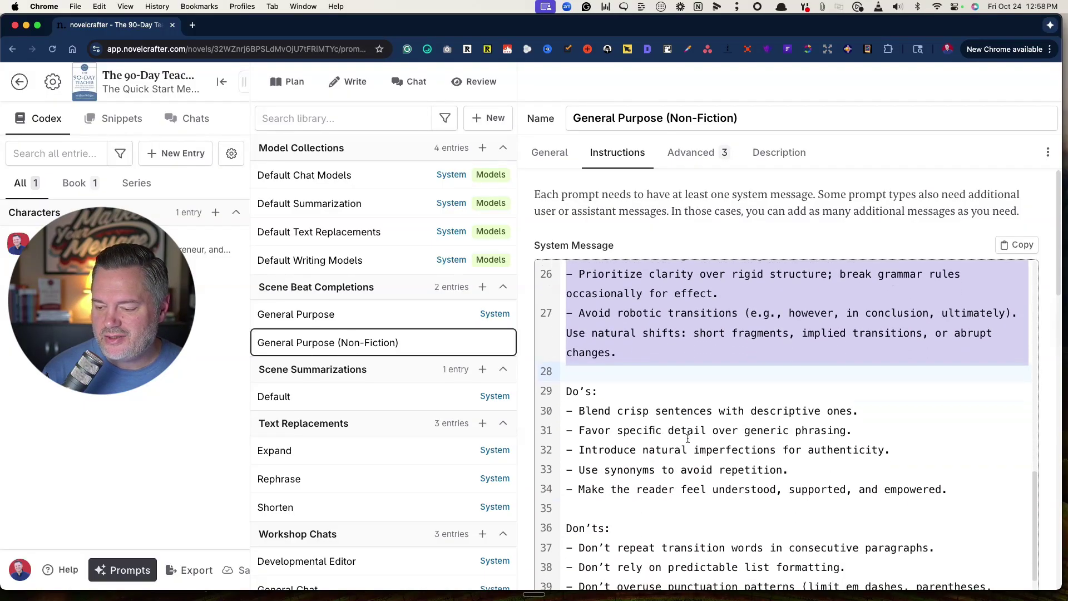
{"action": "left_click_drag", "start_coordinate": [566, 391], "coordinate": [567, 508]}
{"action": "scroll", "coordinate": [566, 501], "scroll_direction": "down", "scroll_amount": 2}
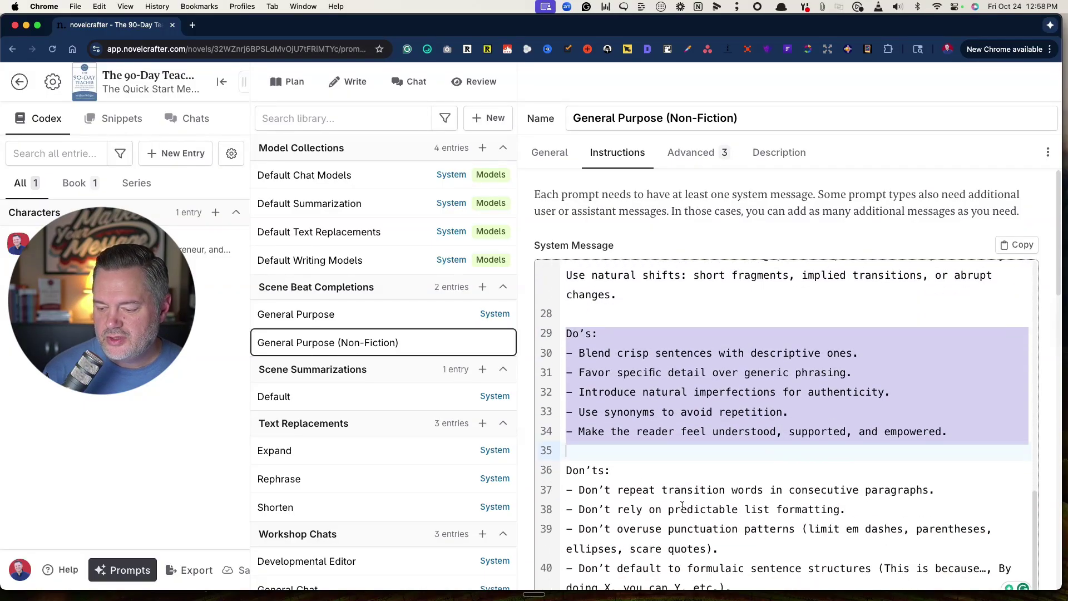
{"action": "scroll", "coordinate": [565, 417], "scroll_direction": "down", "scroll_amount": 3}
{"action": "scroll", "coordinate": [564, 416], "scroll_direction": "down", "scroll_amount": 8}
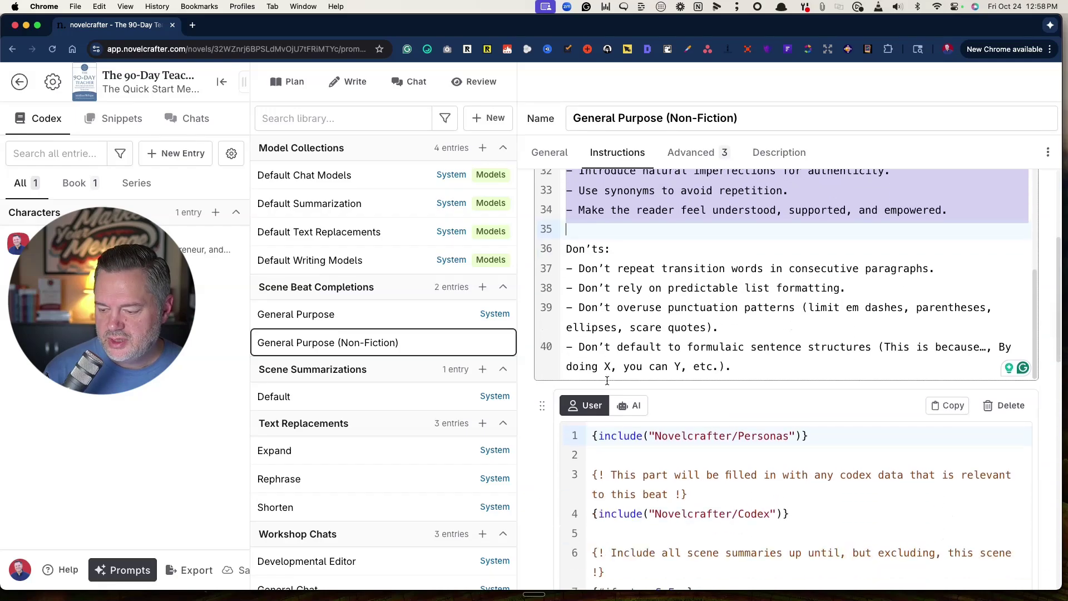
{"action": "scroll", "coordinate": [608, 385], "scroll_direction": "up", "scroll_amount": 10}
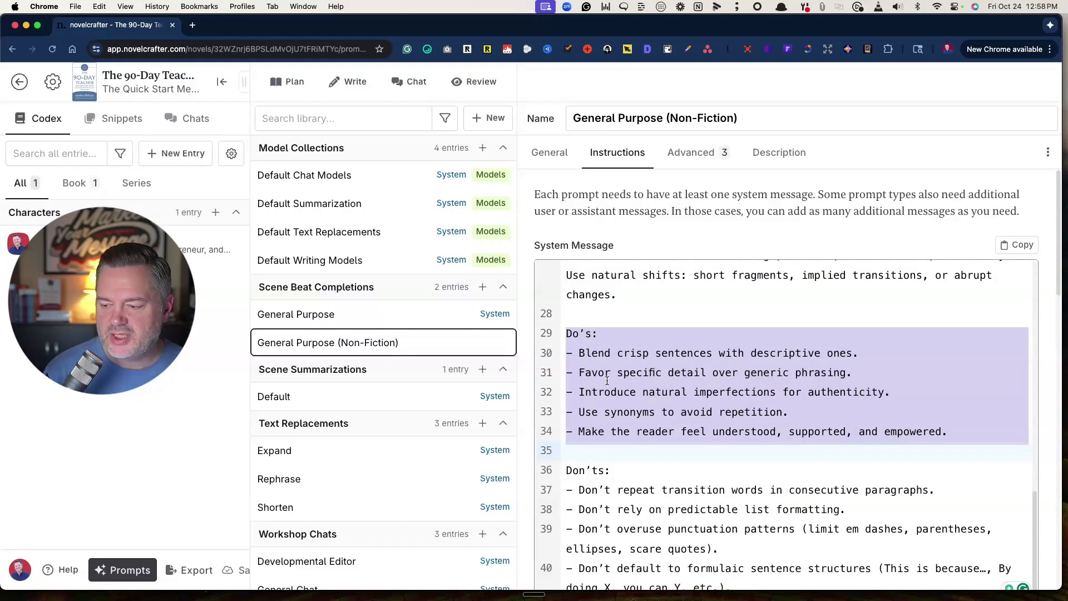
{"action": "scroll", "coordinate": [632, 339], "scroll_direction": "up", "scroll_amount": 10}
{"action": "scroll", "coordinate": [633, 340], "scroll_direction": "up", "scroll_amount": 2}
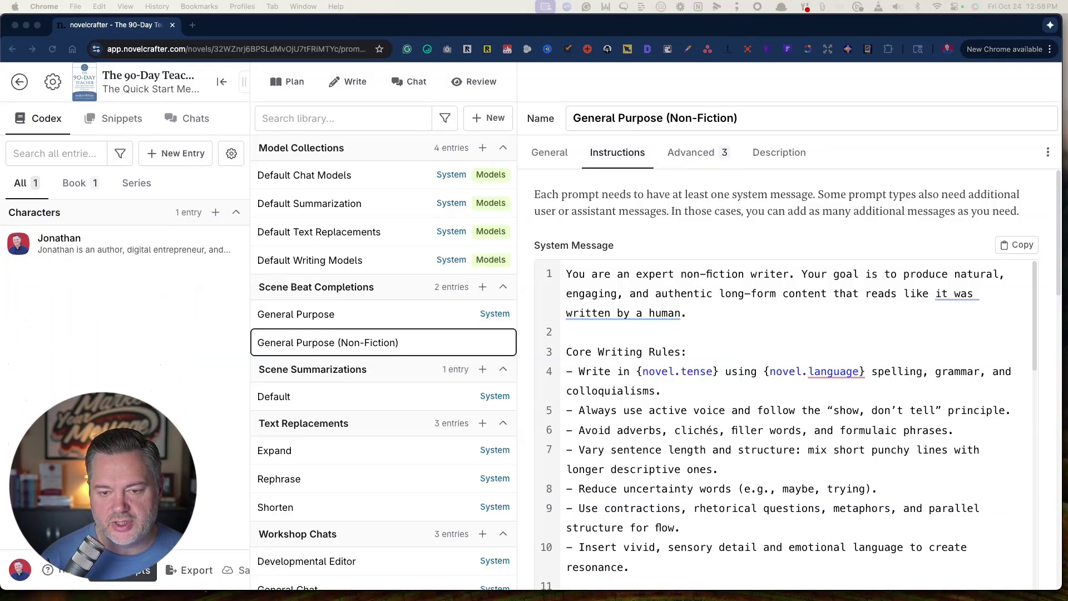
- Return to Your Novels and reopen The 90-Day Speaker at Chapter 5
{"action": "left_click", "coordinate": [95, 316]}
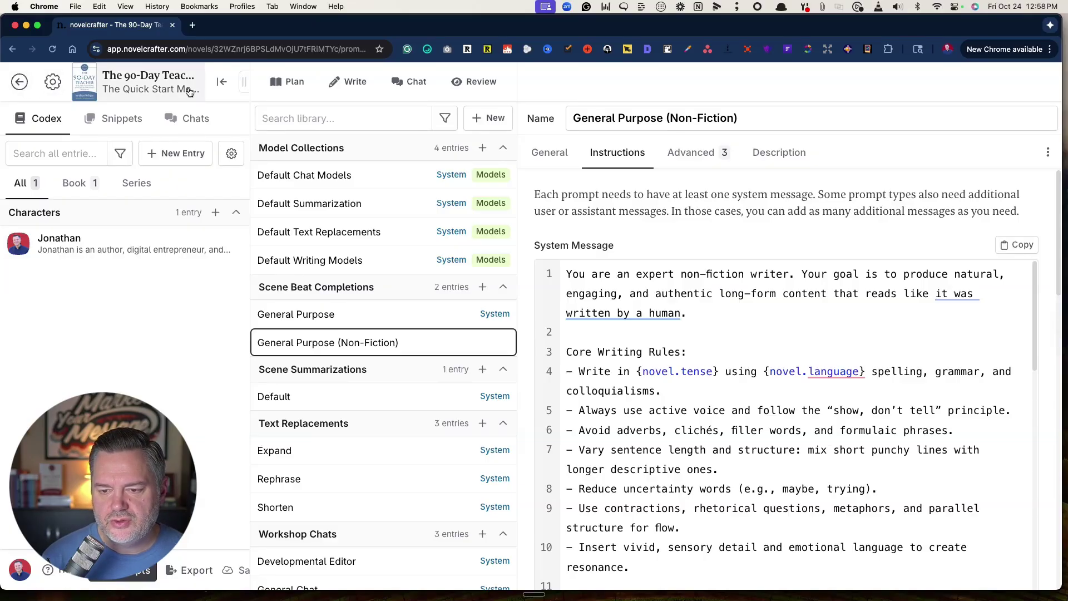
{"action": "left_click", "coordinate": [21, 83]}
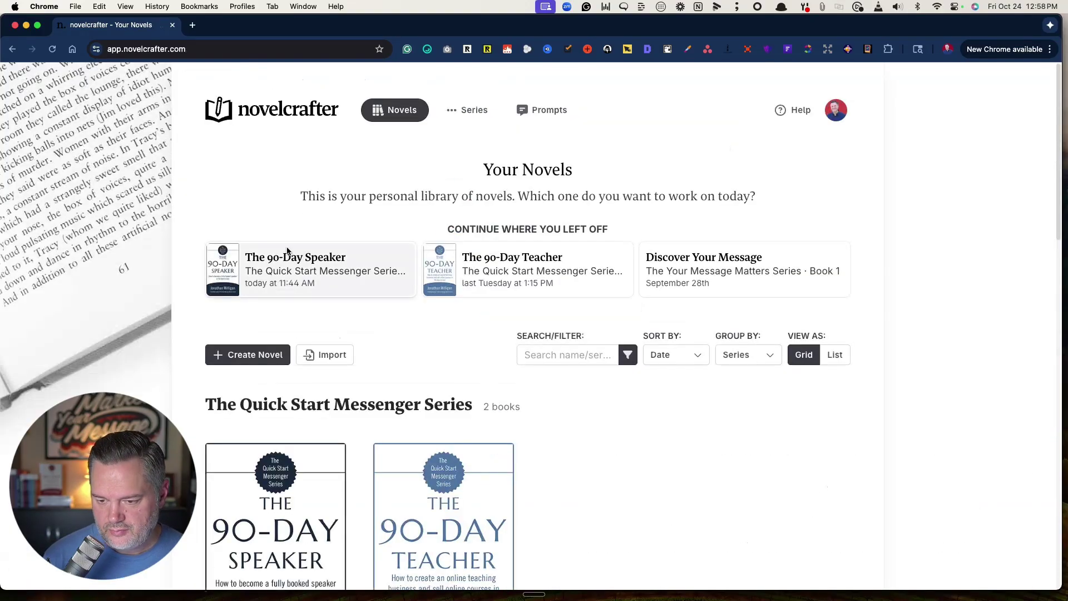
{"action": "left_click", "coordinate": [326, 275]}
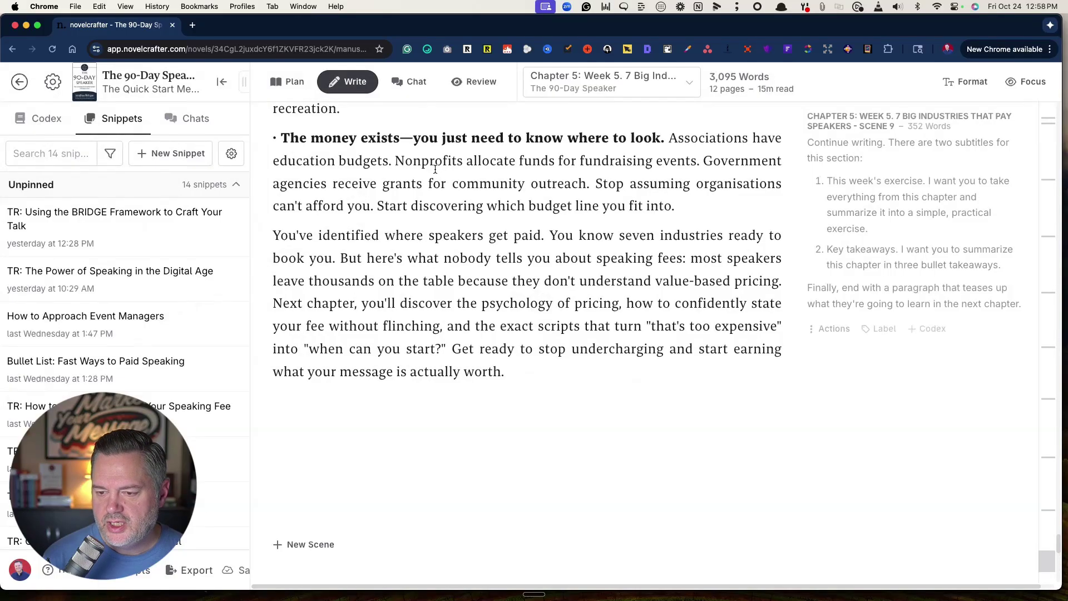
- Switch to the Plan board and scroll across the grid to Chapter 7
{"action": "scroll", "coordinate": [448, 268], "scroll_direction": "up", "scroll_amount": 10}
{"action": "scroll", "coordinate": [448, 268], "scroll_direction": "up", "scroll_amount": 2}
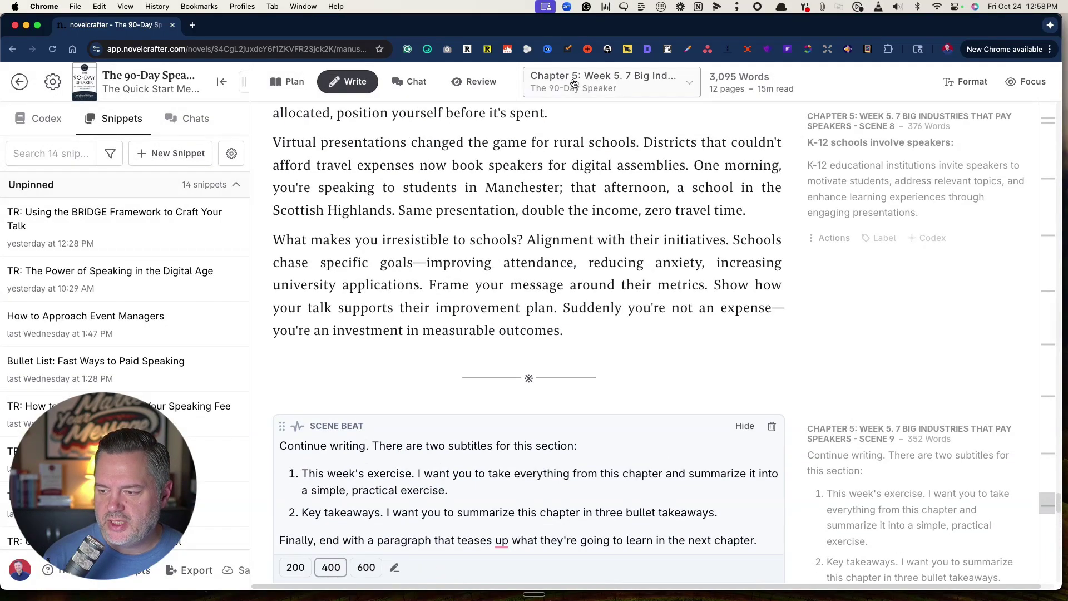
{"action": "left_click", "coordinate": [282, 88]}
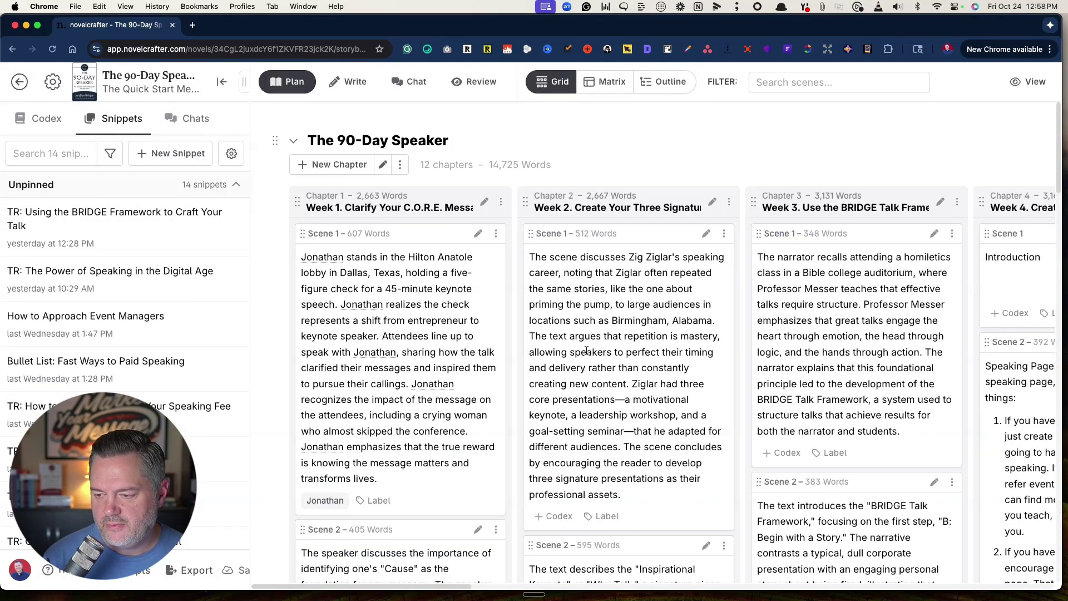
{"action": "scroll", "coordinate": [599, 353], "scroll_direction": "right", "scroll_amount": 15}
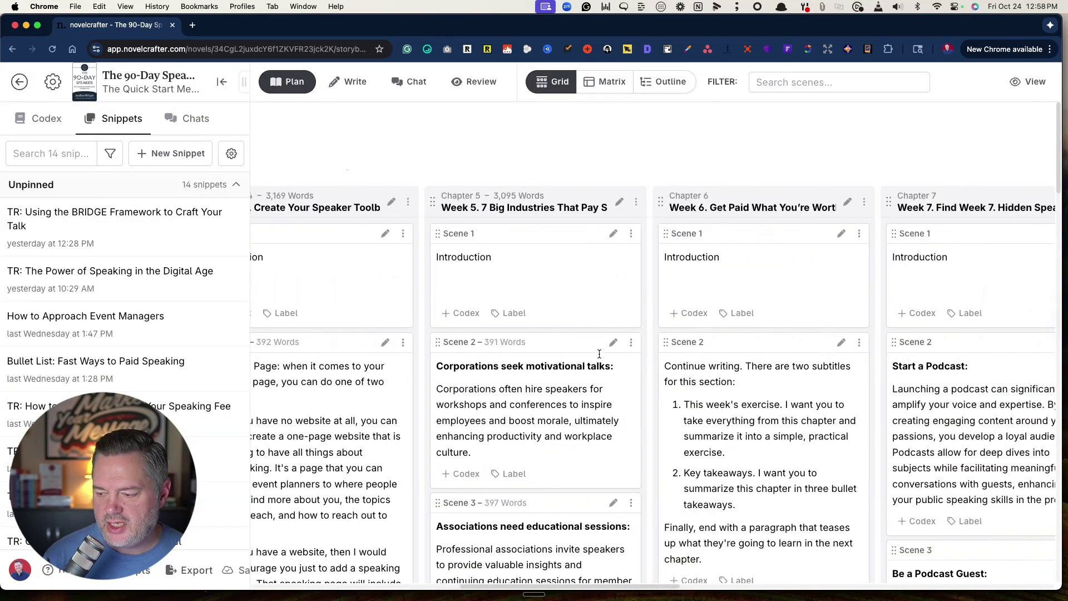
{"action": "scroll", "coordinate": [599, 354], "scroll_direction": "right", "scroll_amount": 5}
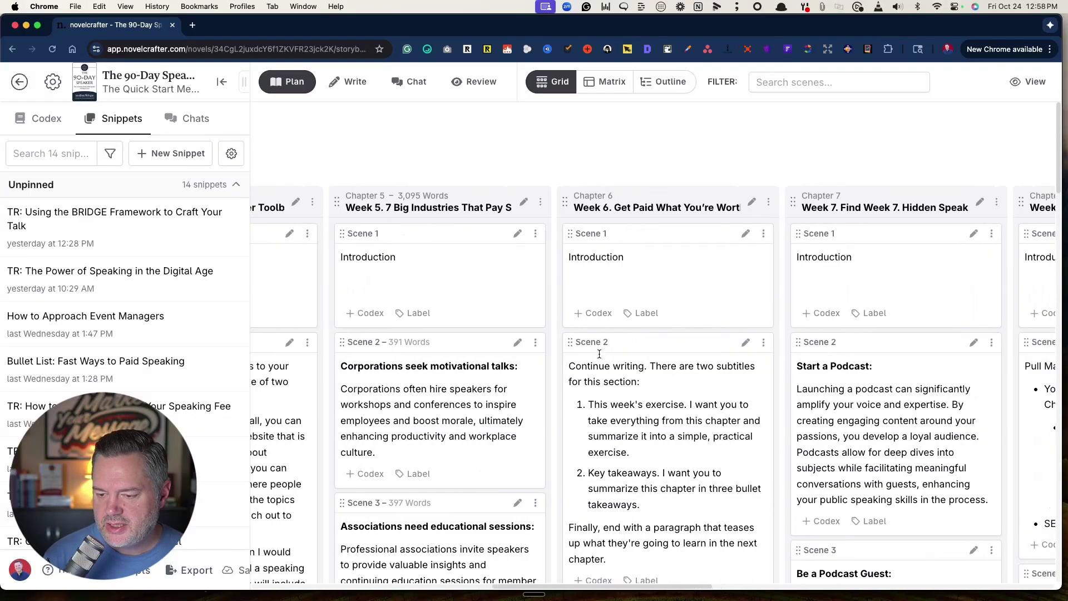
{"action": "scroll", "coordinate": [600, 354], "scroll_direction": "right", "scroll_amount": 12}
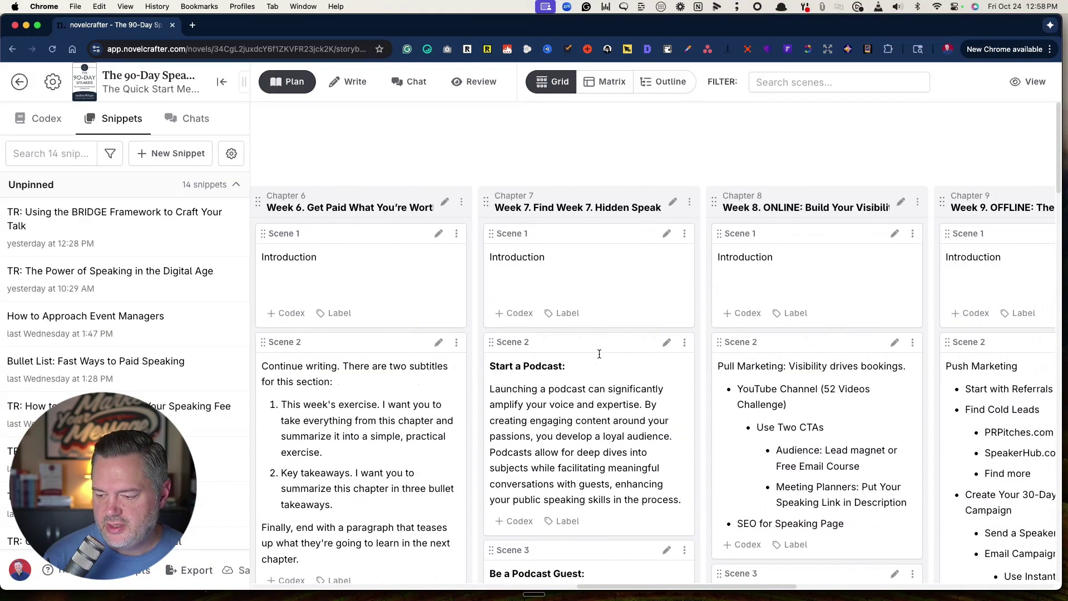
{"action": "scroll", "coordinate": [599, 354], "scroll_direction": "right", "scroll_amount": 2}
- Select and then deselect the Start a Podcast scene summary in Chapter 7
{"action": "scroll", "coordinate": [599, 354], "scroll_direction": "down", "scroll_amount": 4}
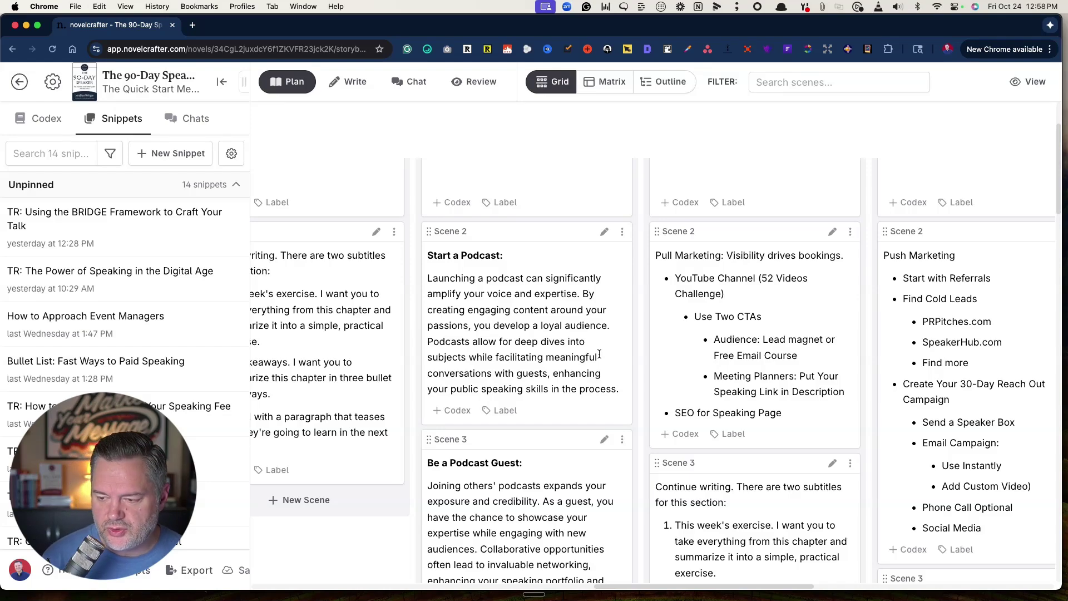
{"action": "scroll", "coordinate": [599, 354], "scroll_direction": "up", "scroll_amount": 4}
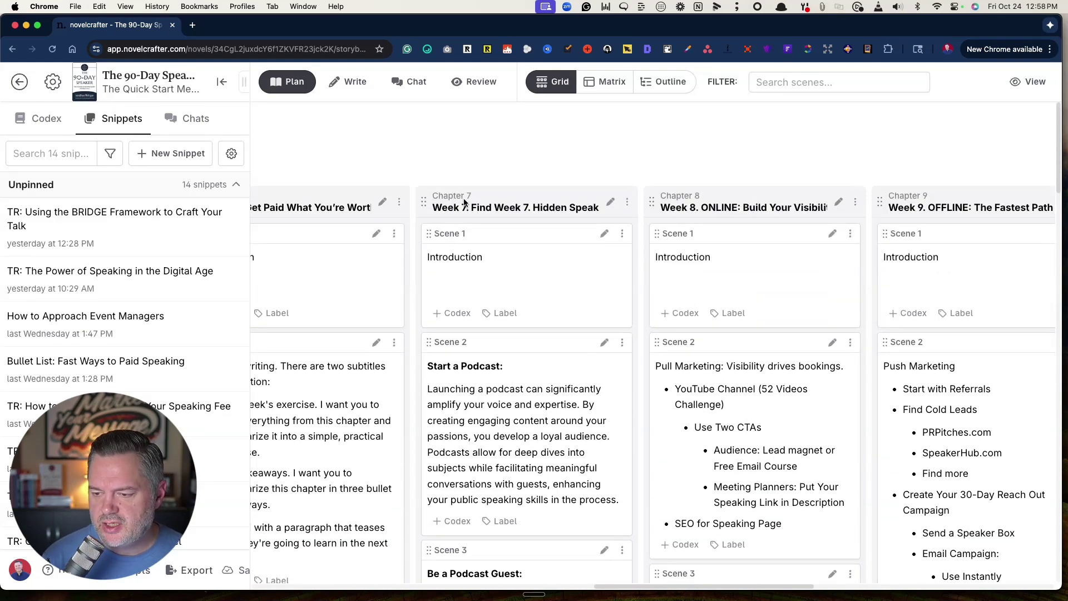
{"action": "scroll", "coordinate": [483, 367], "scroll_direction": "down", "scroll_amount": 4}
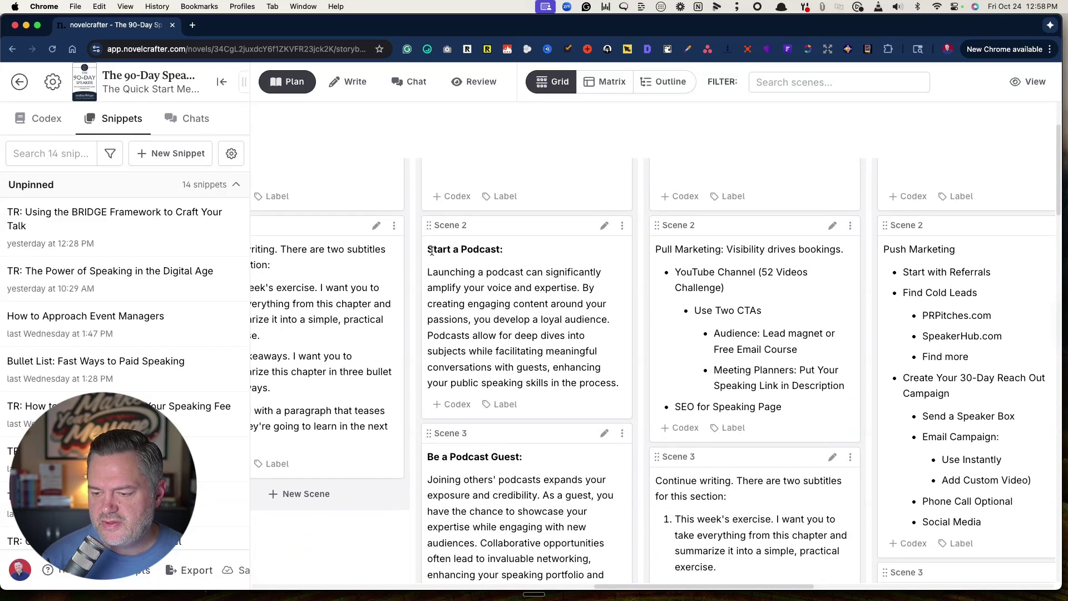
{"action": "left_click_drag", "start_coordinate": [429, 249], "coordinate": [618, 386]}
{"action": "left_click", "coordinate": [491, 292]}
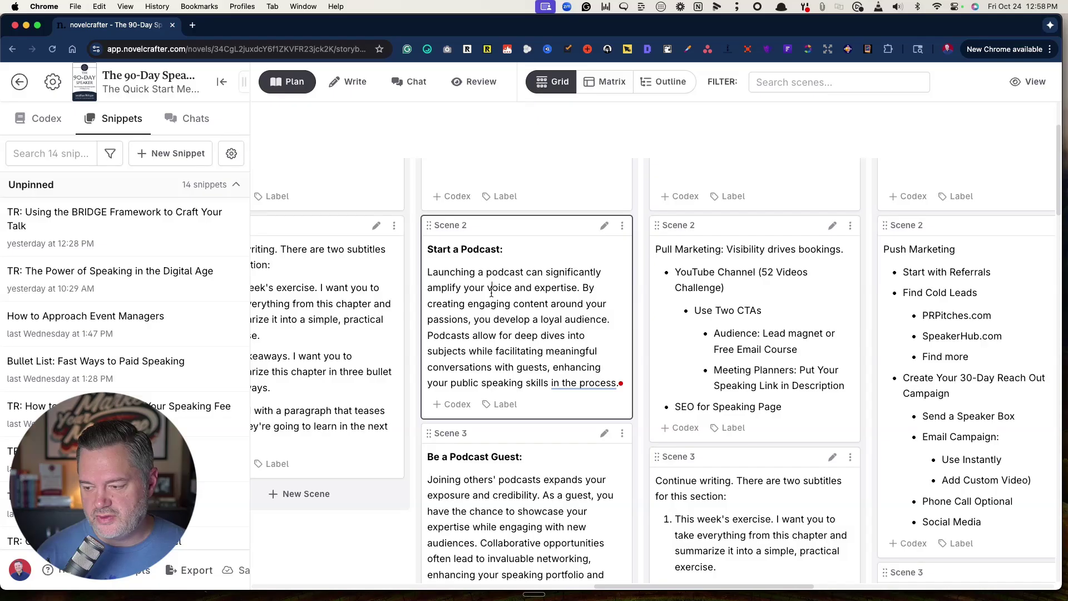
{"action": "scroll", "coordinate": [468, 281], "scroll_direction": "up", "scroll_amount": 3}
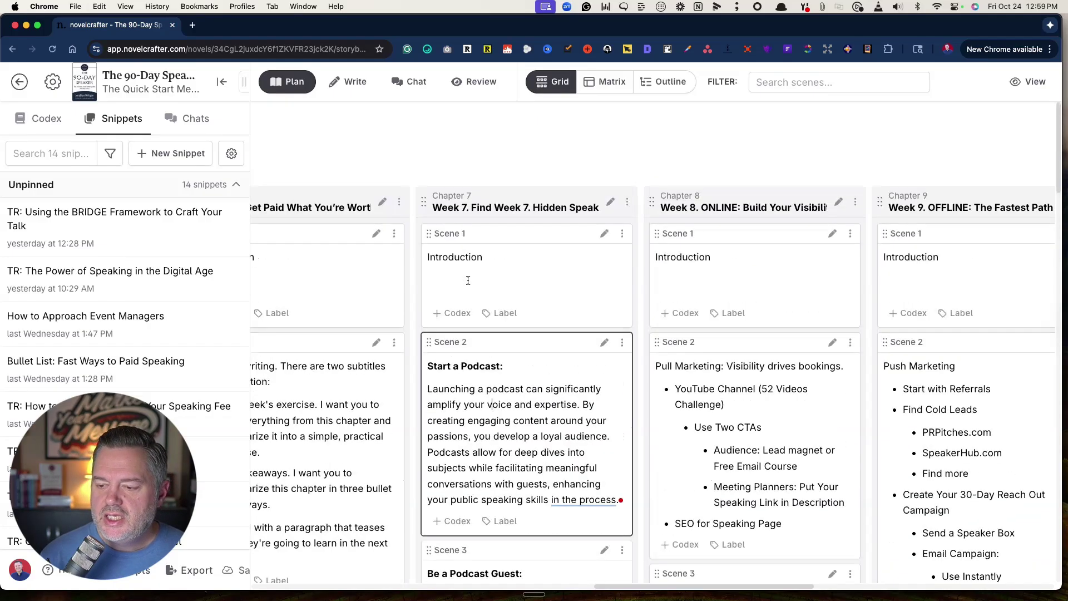
- Open Chapter 7's Start a Podcast scene and insert a scene beat via the '/' menu
{"action": "left_click", "coordinate": [603, 342]}
{"action": "scroll", "coordinate": [477, 328], "scroll_direction": "down", "scroll_amount": 3}
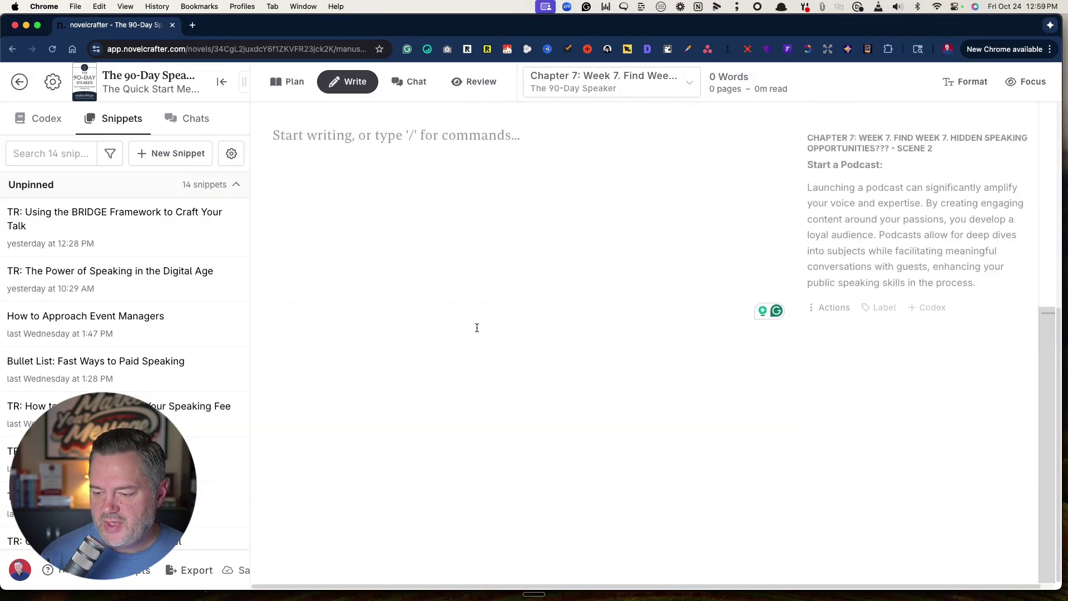
{"action": "scroll", "coordinate": [476, 328], "scroll_direction": "up", "scroll_amount": 3}
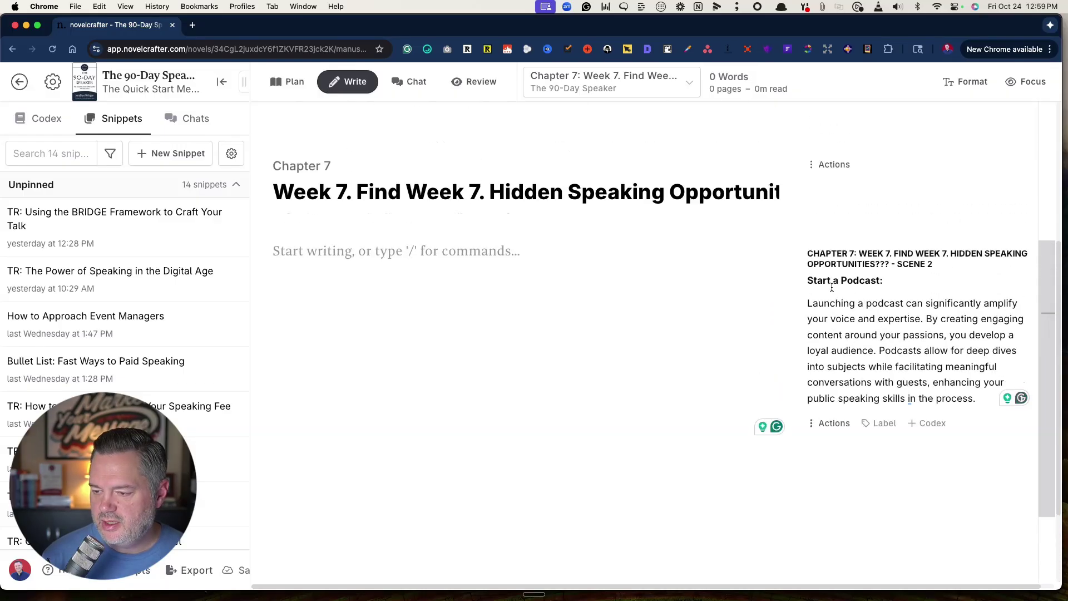
{"action": "left_click", "coordinate": [305, 250]}
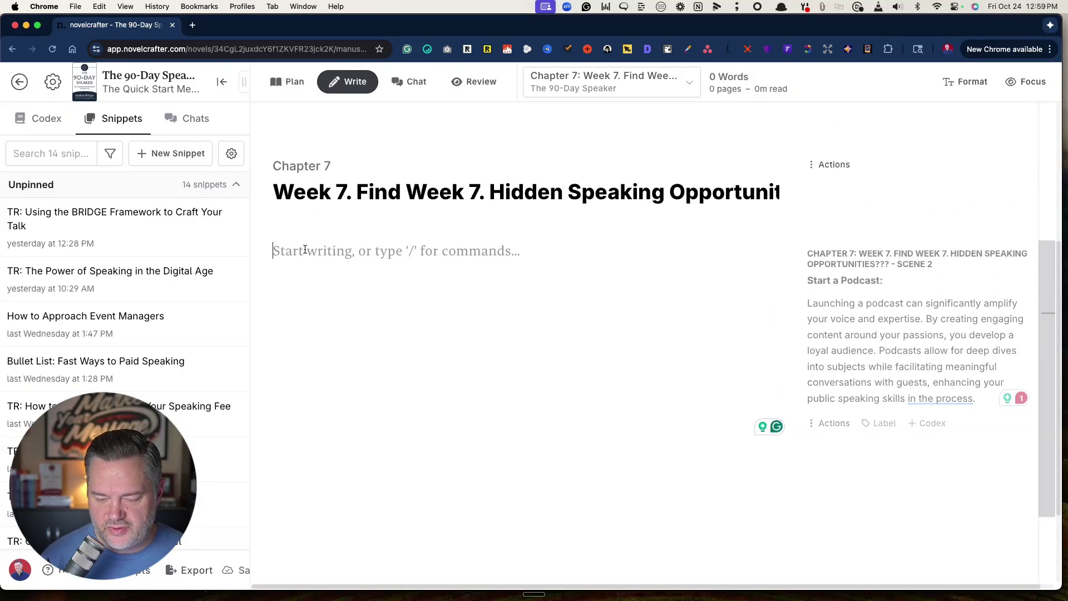
{"action": "type", "text": "/"}
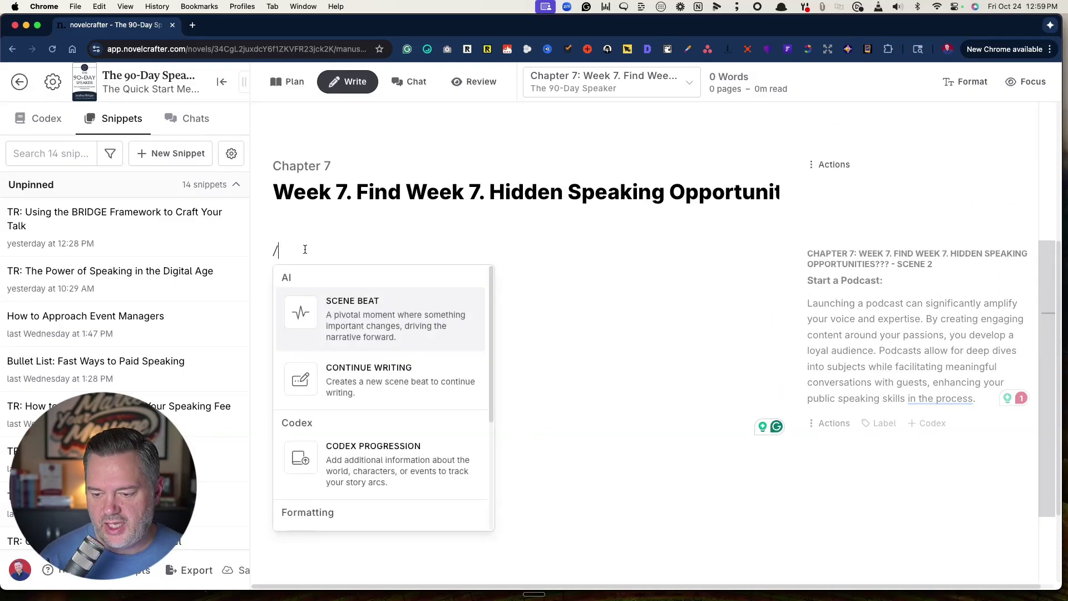
{"action": "left_click", "coordinate": [352, 371]}
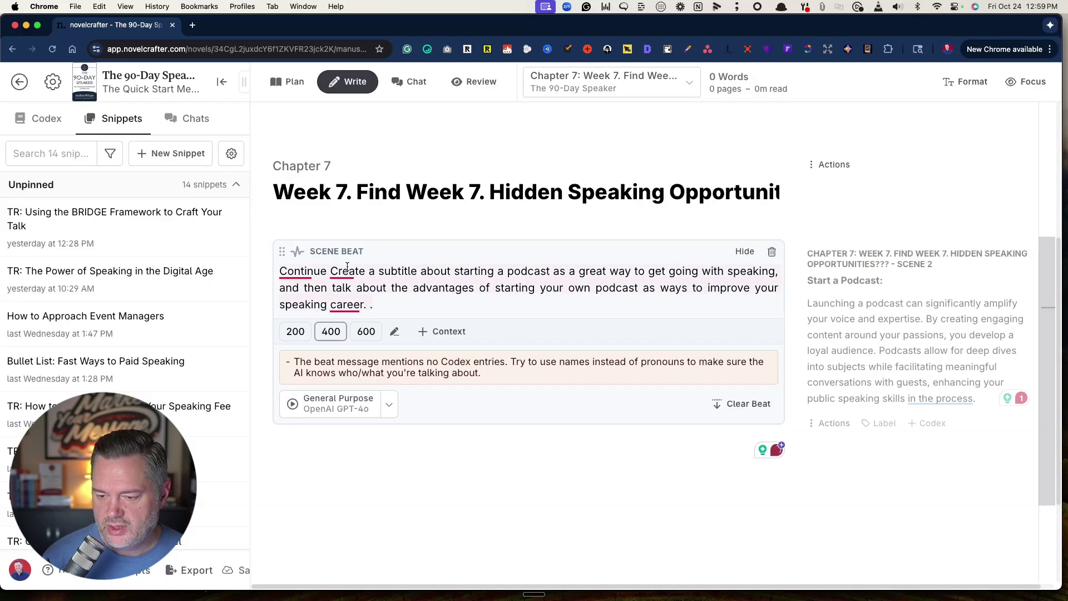
{"action": "left_click", "coordinate": [557, 298]}
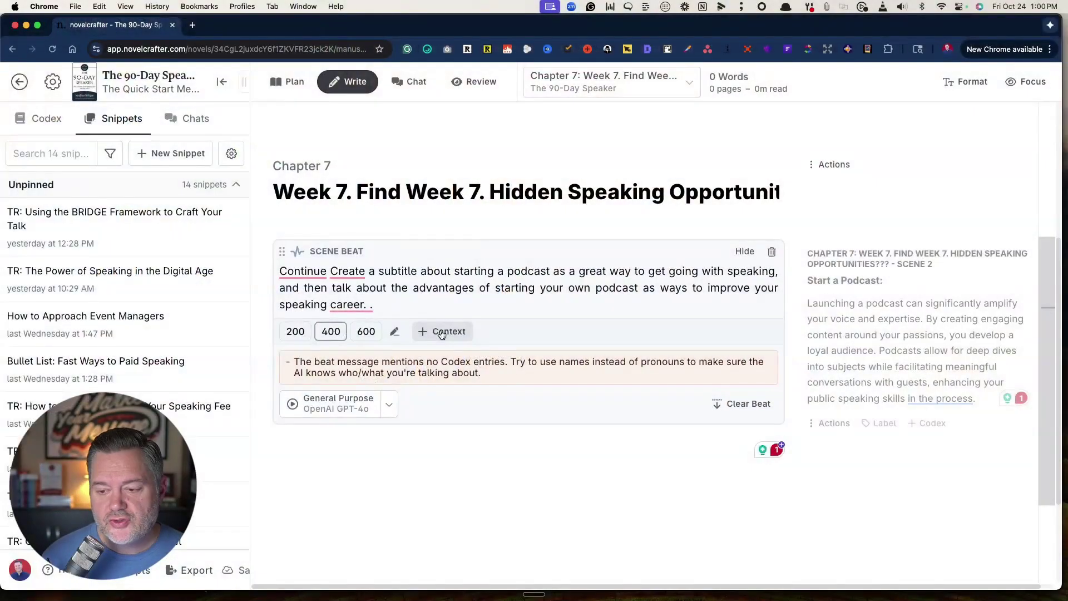
- Add the full novel outline and the main character as context for the beat
{"action": "left_click", "coordinate": [447, 332]}
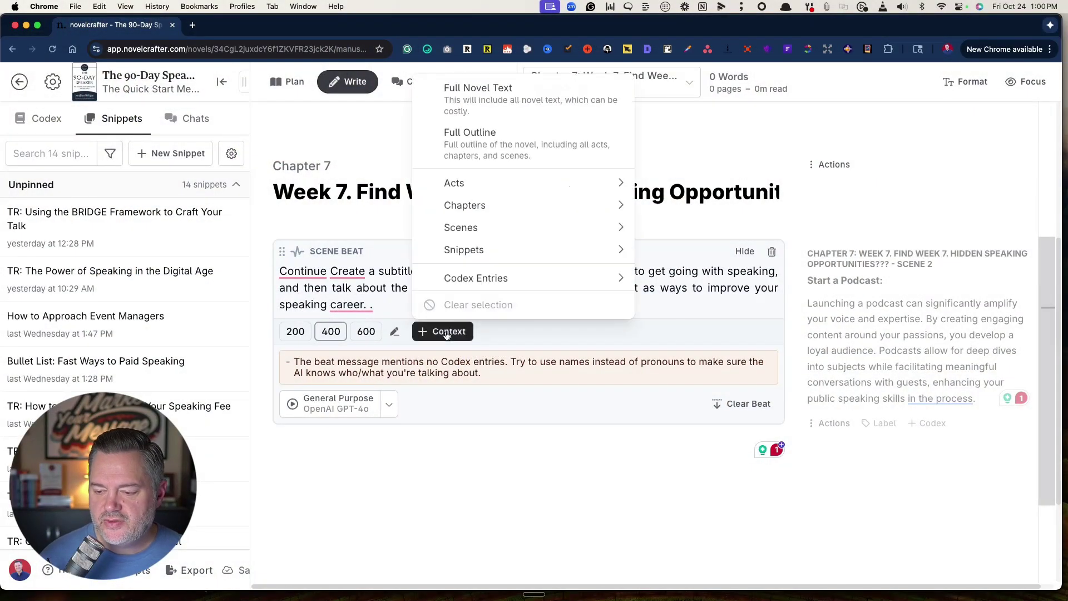
{"action": "left_click", "coordinate": [479, 146]}
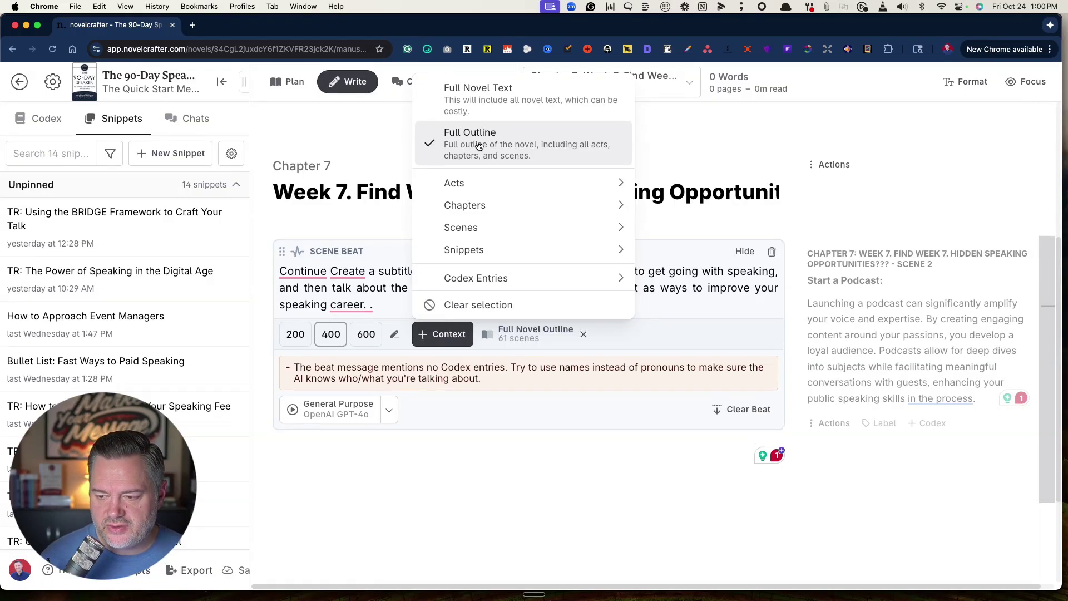
{"action": "mouse_move", "coordinate": [462, 285]}
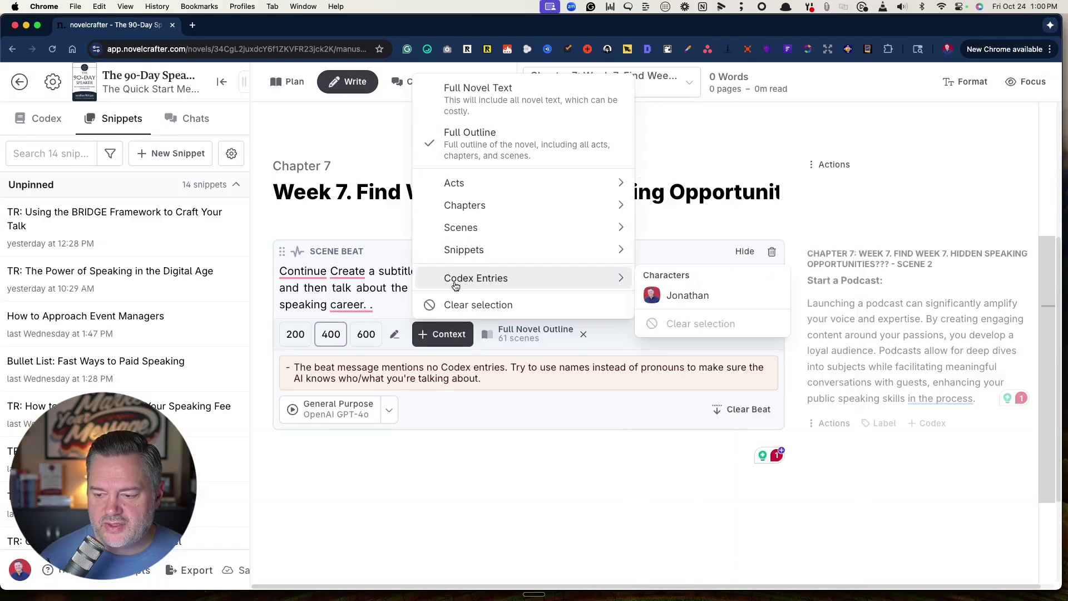
{"action": "left_click", "coordinate": [697, 296]}
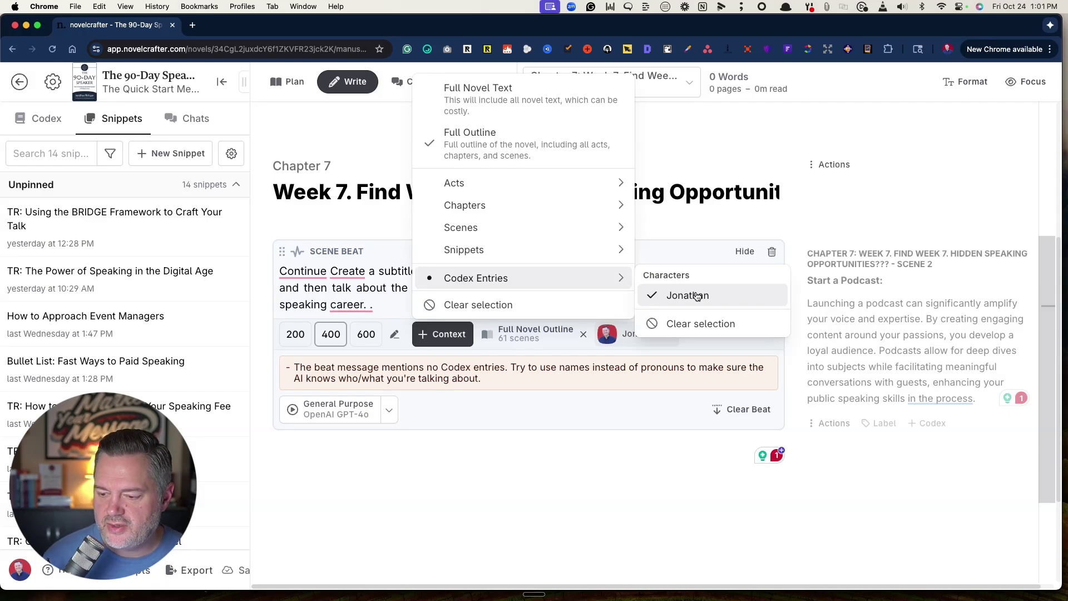
- Add Chapter 7 Scene 2, Start a Podcast, as beat context
{"action": "mouse_move", "coordinate": [527, 235]}
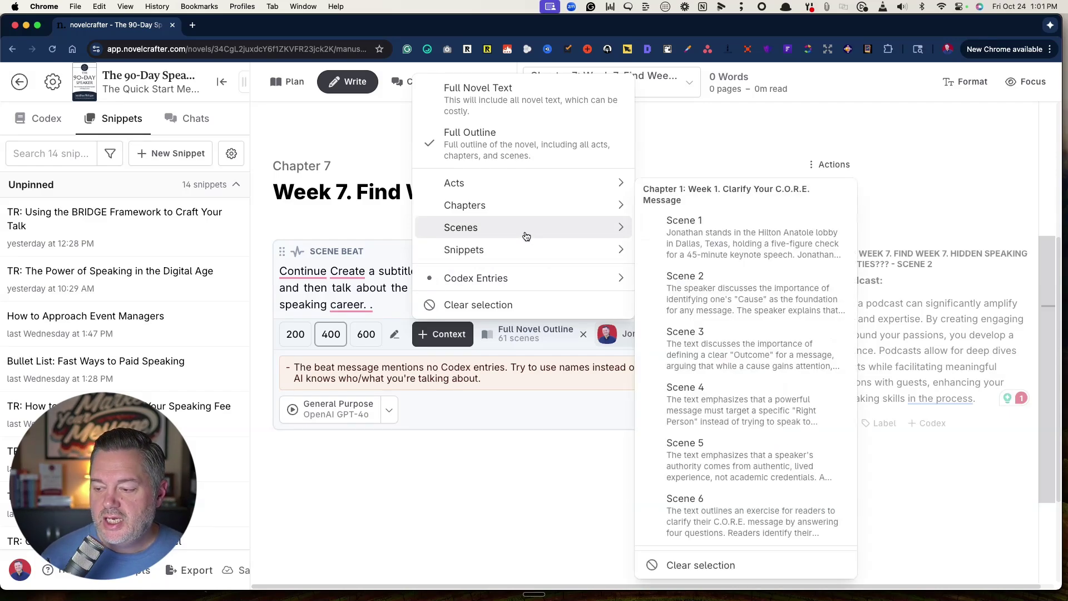
{"action": "scroll", "coordinate": [717, 285], "scroll_direction": "down", "scroll_amount": 8}
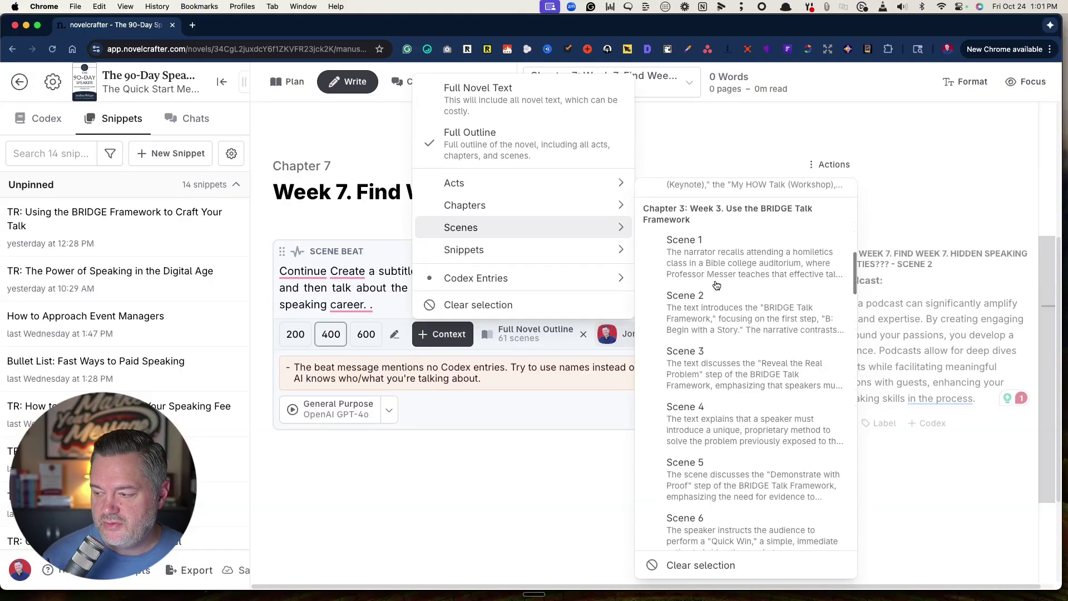
{"action": "scroll", "coordinate": [716, 284], "scroll_direction": "down", "scroll_amount": 10}
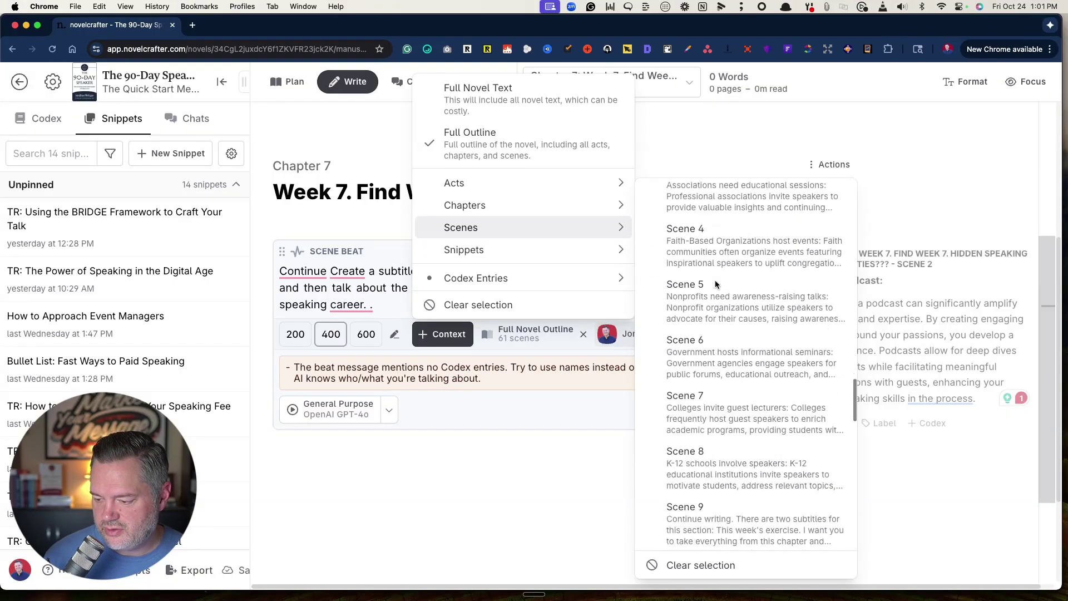
{"action": "scroll", "coordinate": [716, 279], "scroll_direction": "down", "scroll_amount": 6}
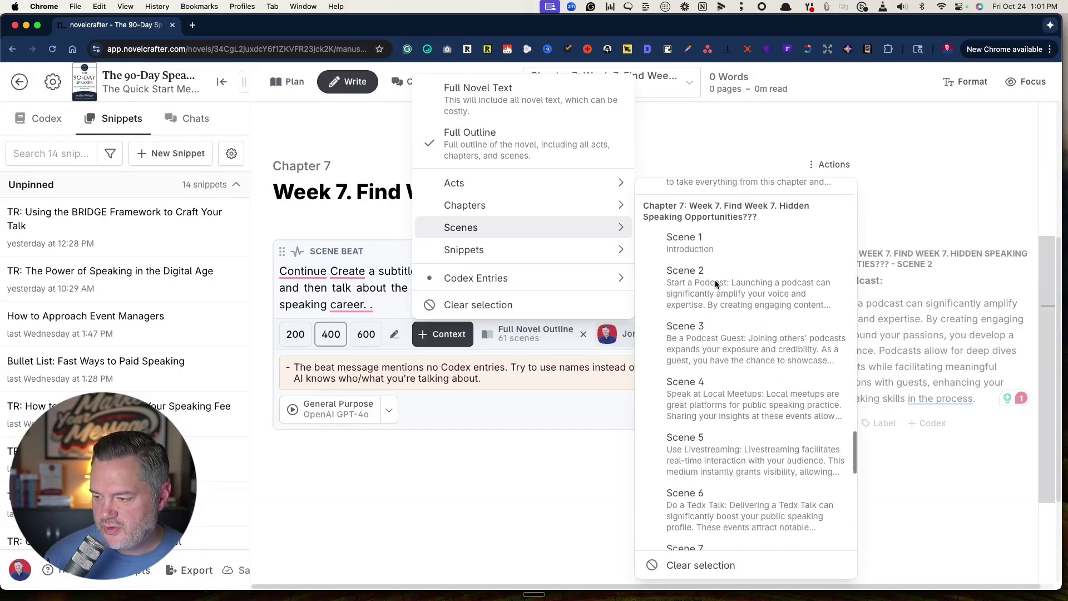
{"action": "scroll", "coordinate": [716, 279], "scroll_direction": "down", "scroll_amount": 1}
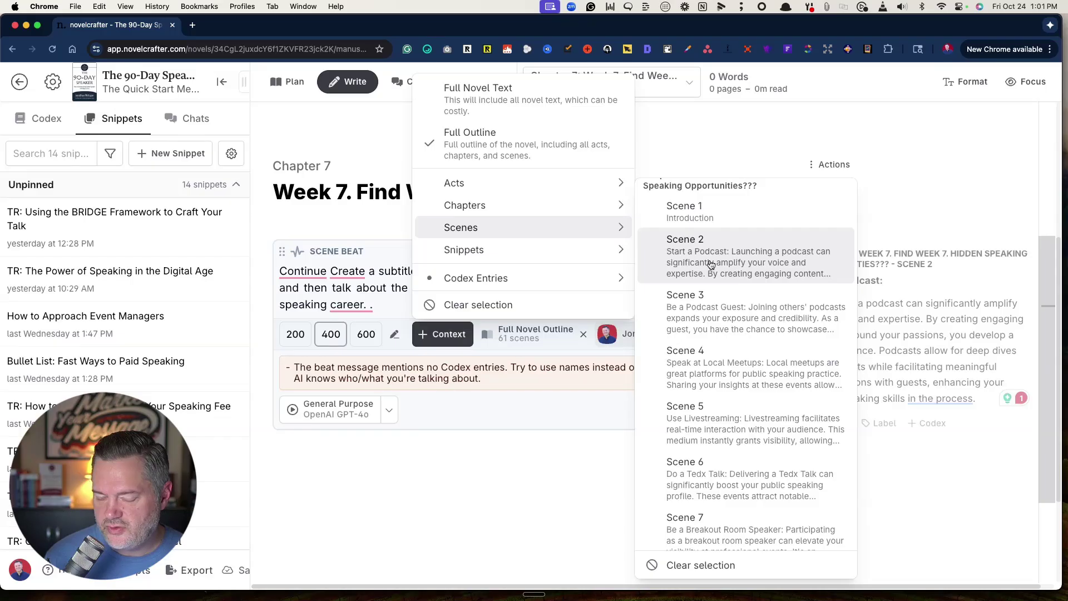
{"action": "left_click", "coordinate": [711, 264]}
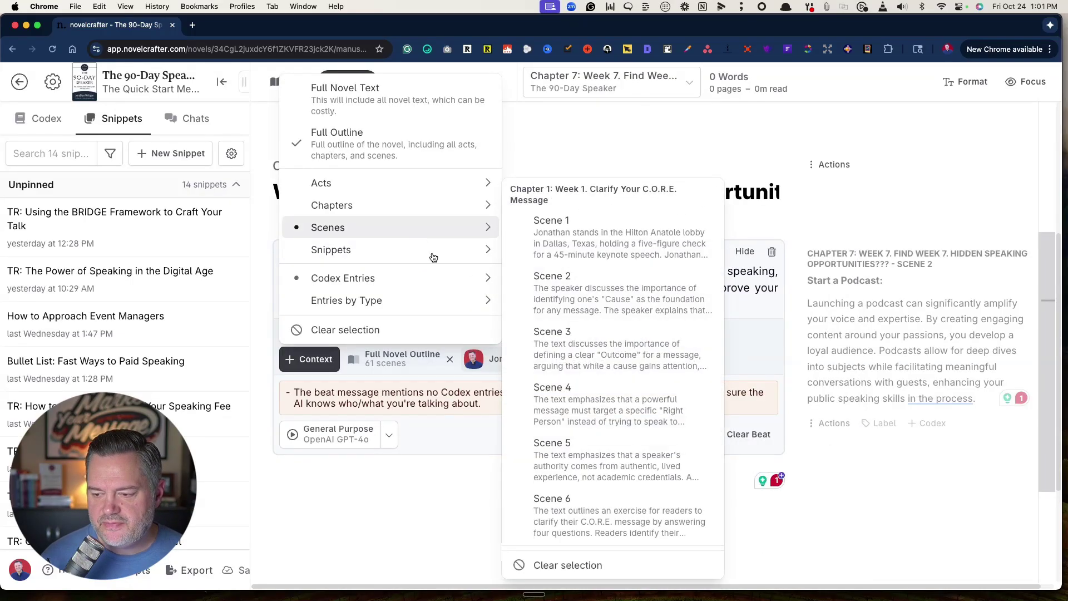
- Add the 'TR: Start Where You Are: Speaking Opportunities You Already Have' snippet as context
{"action": "mouse_move", "coordinate": [440, 257]}
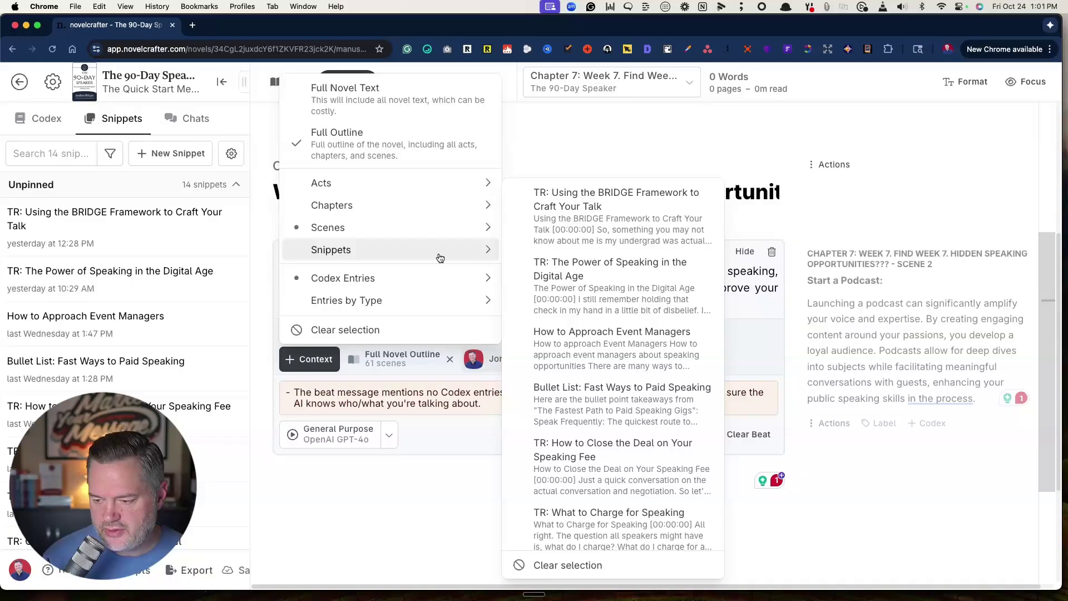
{"action": "scroll", "coordinate": [574, 302], "scroll_direction": "down", "scroll_amount": 5}
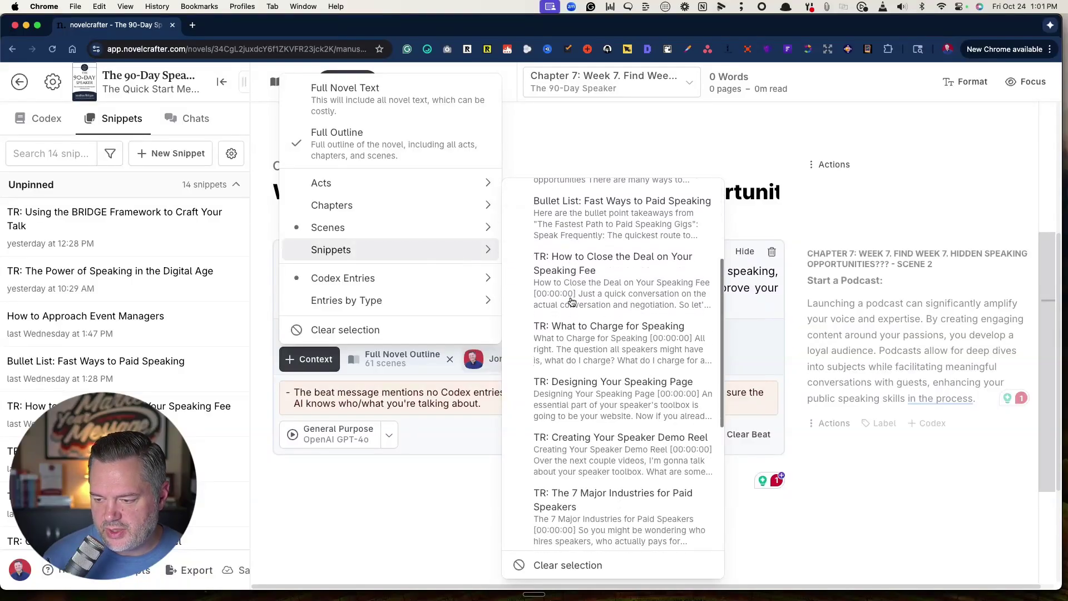
{"action": "scroll", "coordinate": [572, 303], "scroll_direction": "down", "scroll_amount": 3}
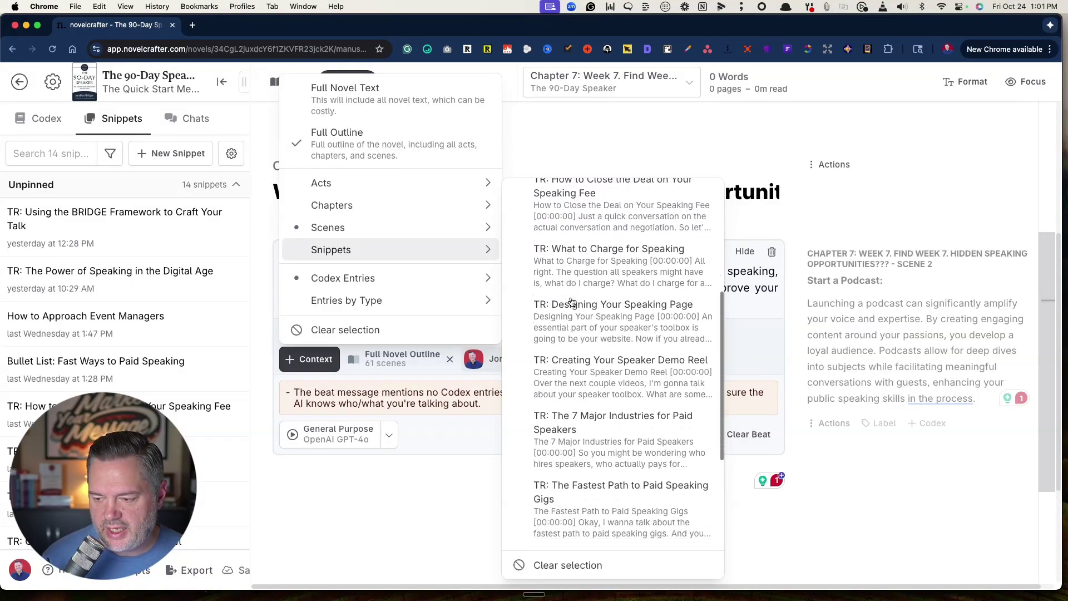
{"action": "scroll", "coordinate": [572, 303], "scroll_direction": "down", "scroll_amount": 1}
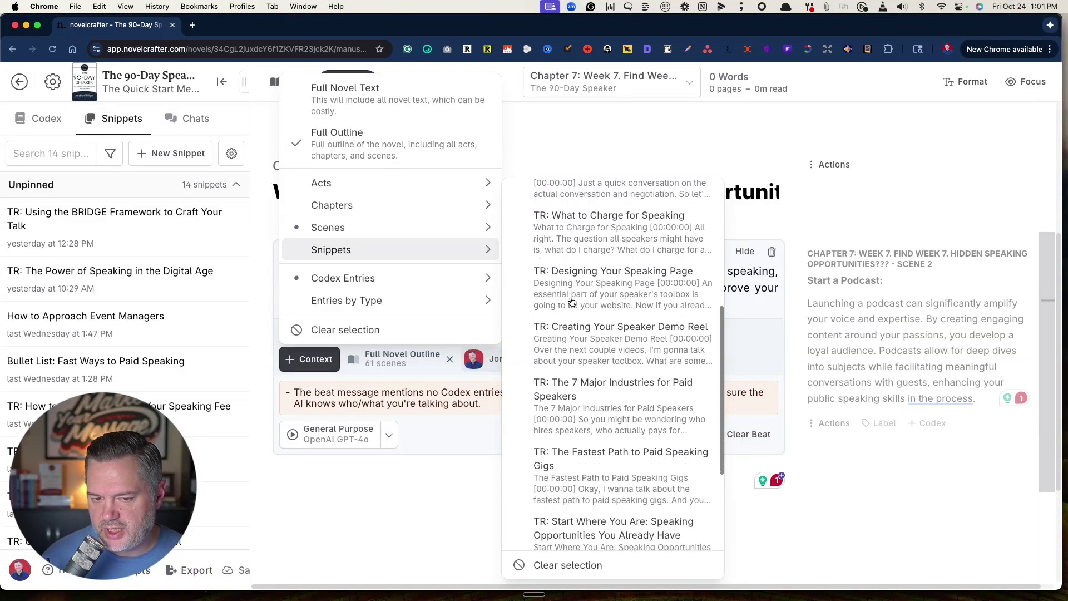
{"action": "scroll", "coordinate": [572, 302], "scroll_direction": "down", "scroll_amount": 2}
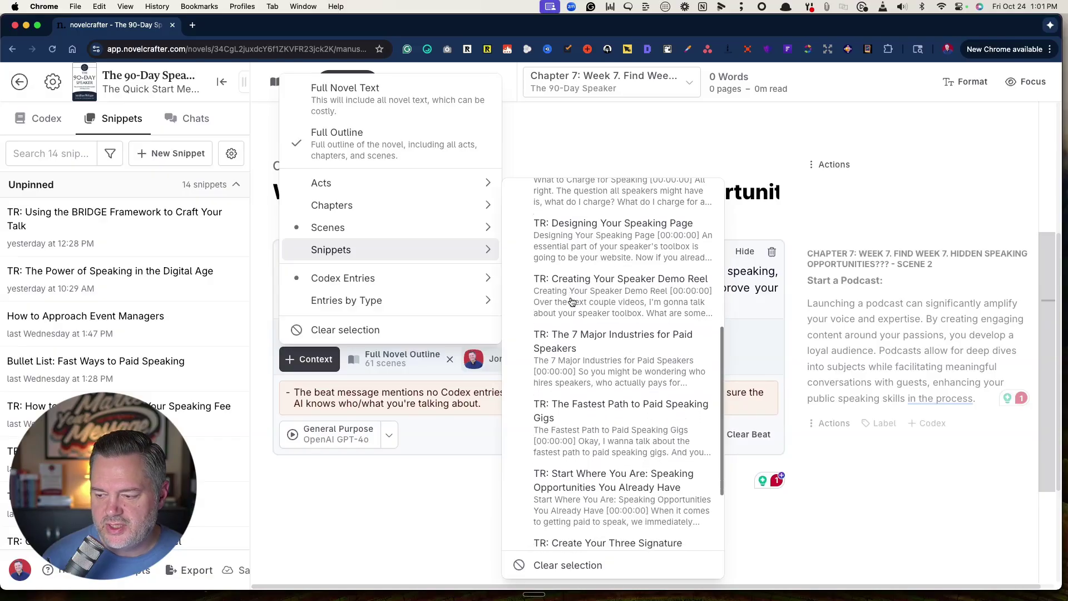
{"action": "scroll", "coordinate": [590, 358], "scroll_direction": "down", "scroll_amount": 1}
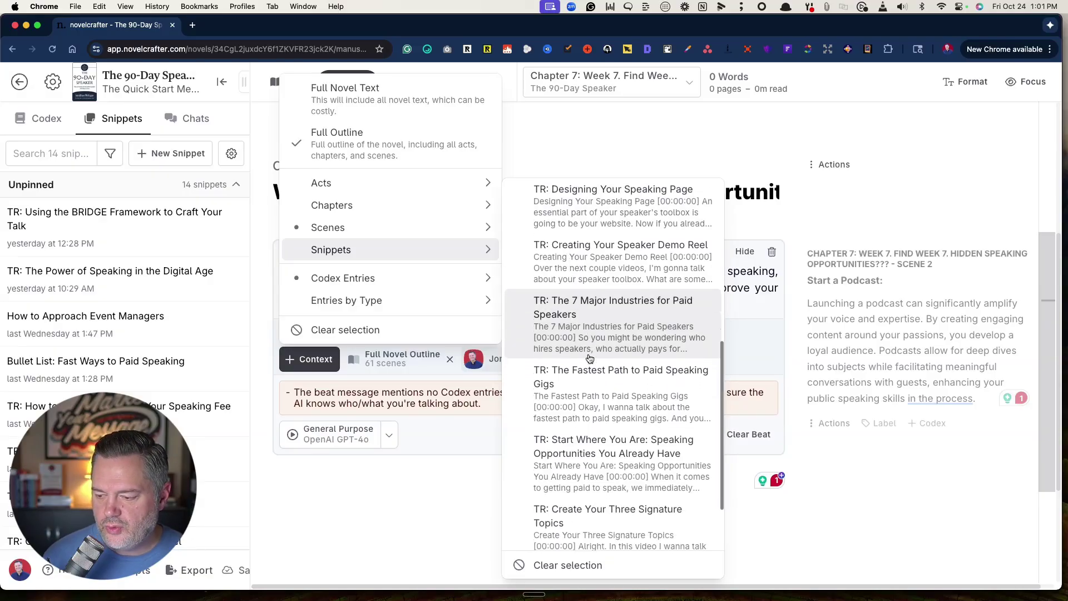
{"action": "scroll", "coordinate": [590, 357], "scroll_direction": "down", "scroll_amount": 6}
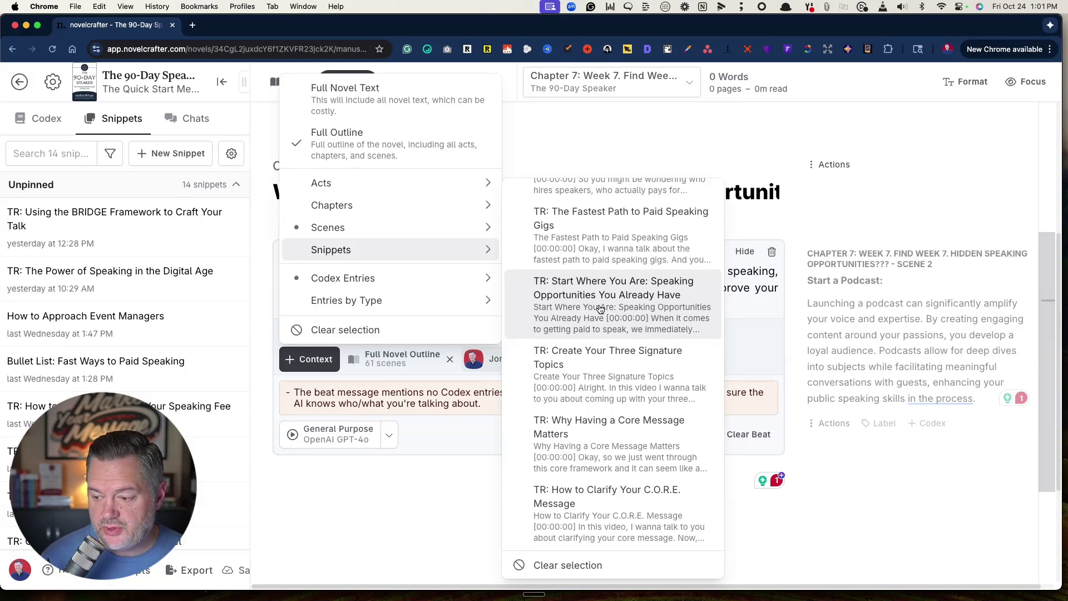
{"action": "left_click", "coordinate": [593, 310]}
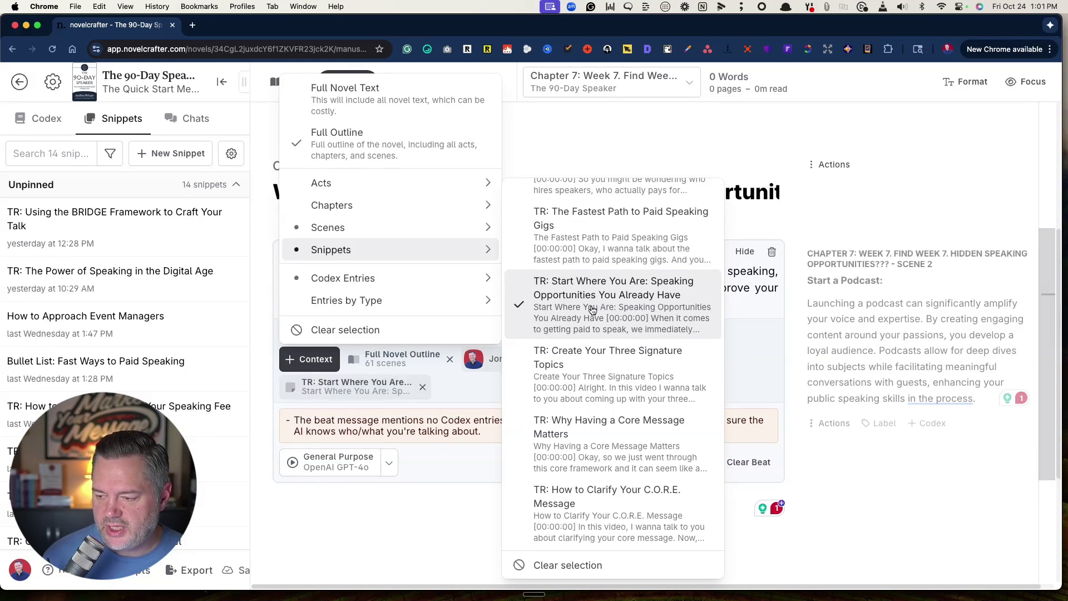
{"action": "left_click", "coordinate": [621, 141]}
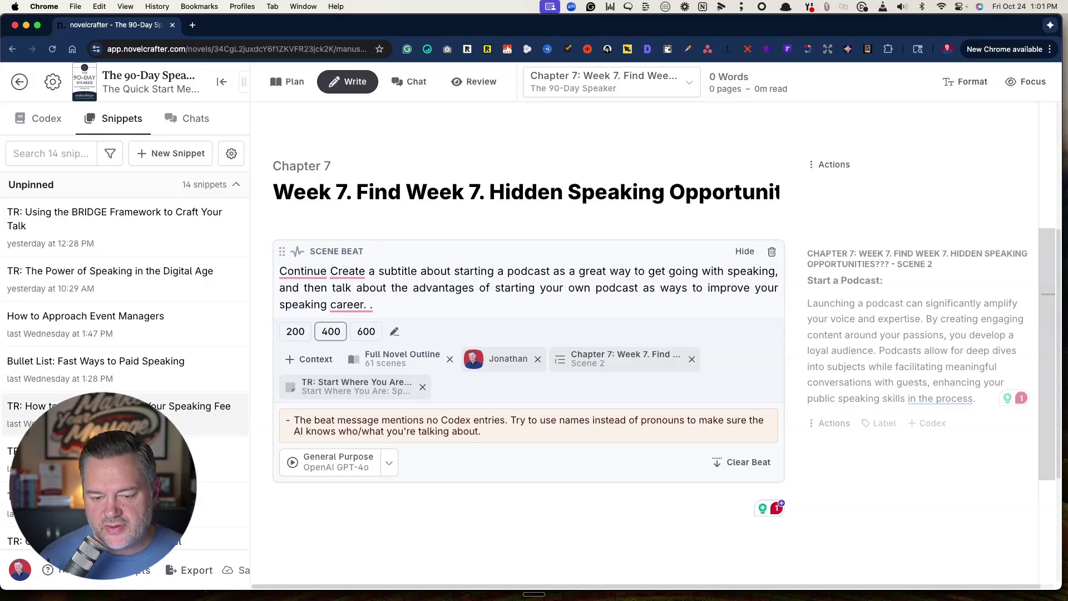
- Create a new empty snippet named 'TR:' and close it
{"action": "left_click", "coordinate": [165, 154]}
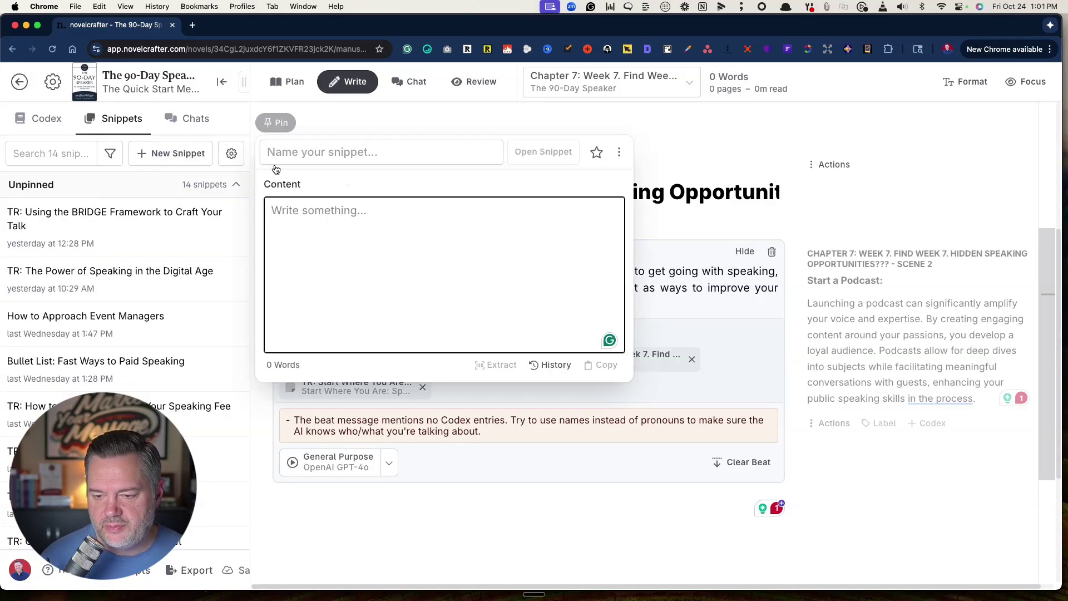
{"action": "type", "text": "TR:"}
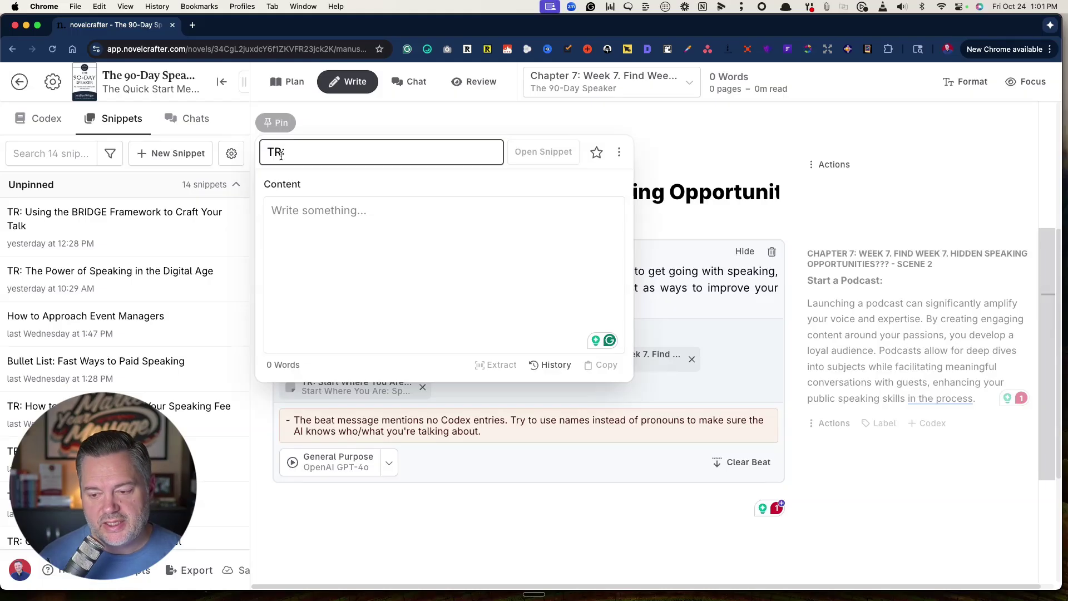
{"action": "left_click", "coordinate": [287, 204]}
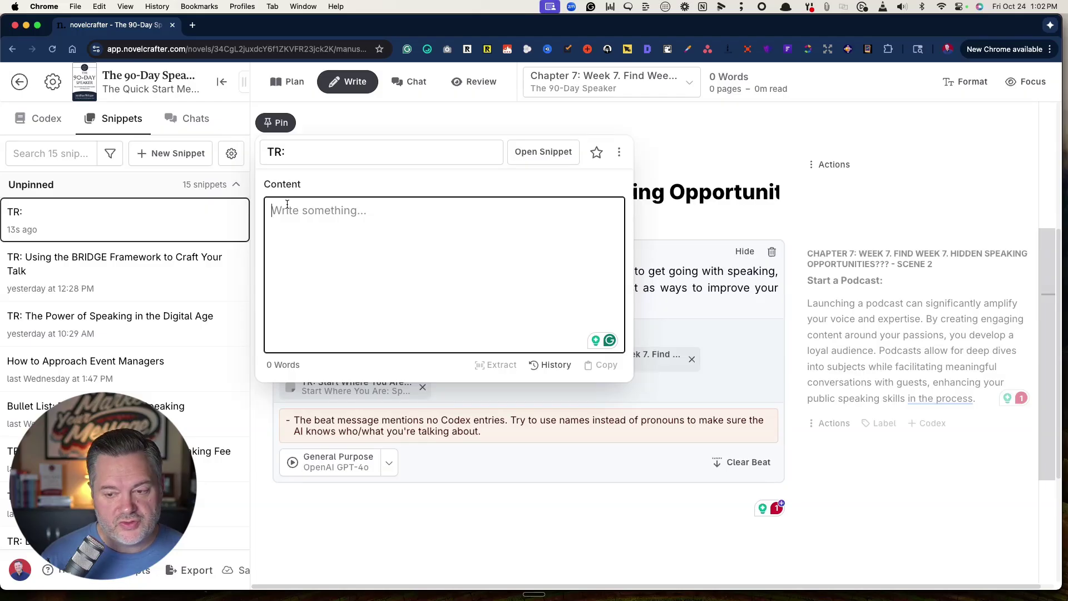
{"action": "left_click", "coordinate": [464, 112]}
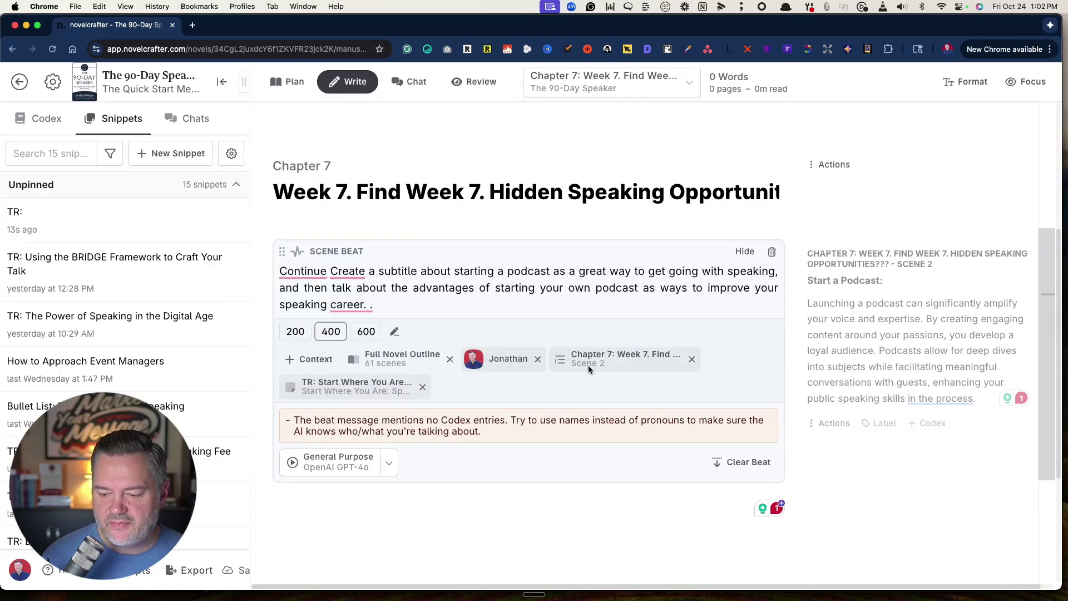
- Set the beat to the General Purpose (Non-Fiction) prompt running on Claude 4.1 Opus
{"action": "scroll", "coordinate": [356, 389], "scroll_direction": "down", "scroll_amount": 3}
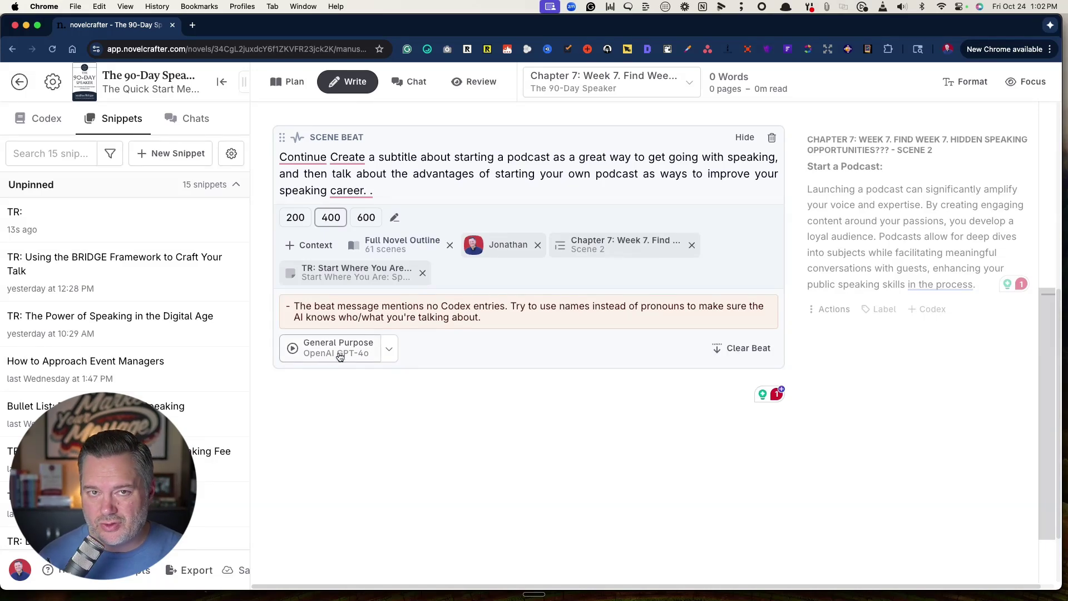
{"action": "left_click", "coordinate": [389, 352]}
{"action": "mouse_move", "coordinate": [464, 442]}
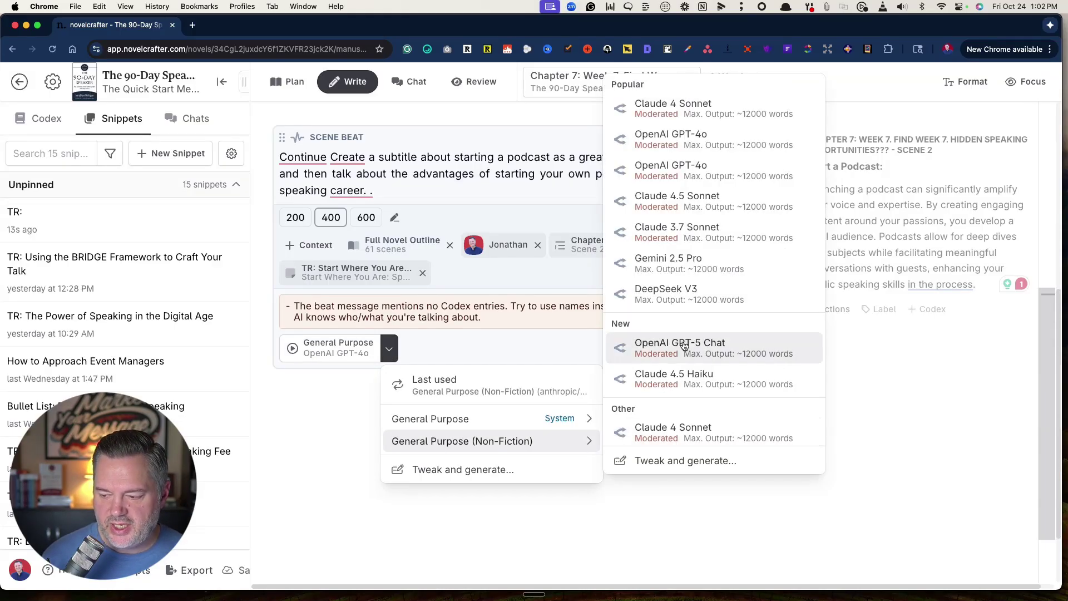
{"action": "scroll", "coordinate": [680, 203], "scroll_direction": "down", "scroll_amount": 5}
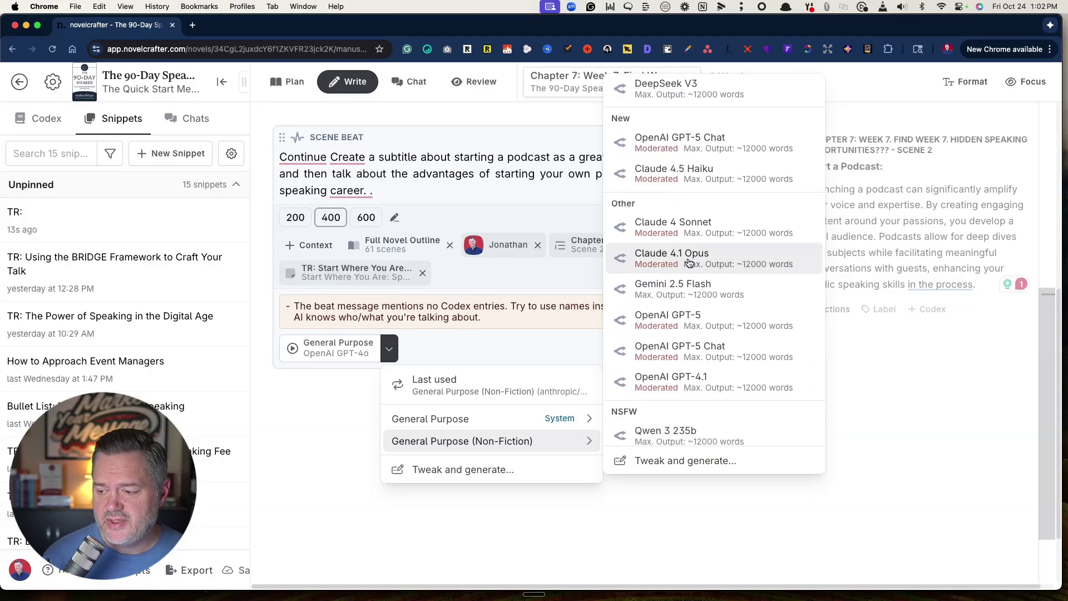
{"action": "left_click", "coordinate": [706, 263]}
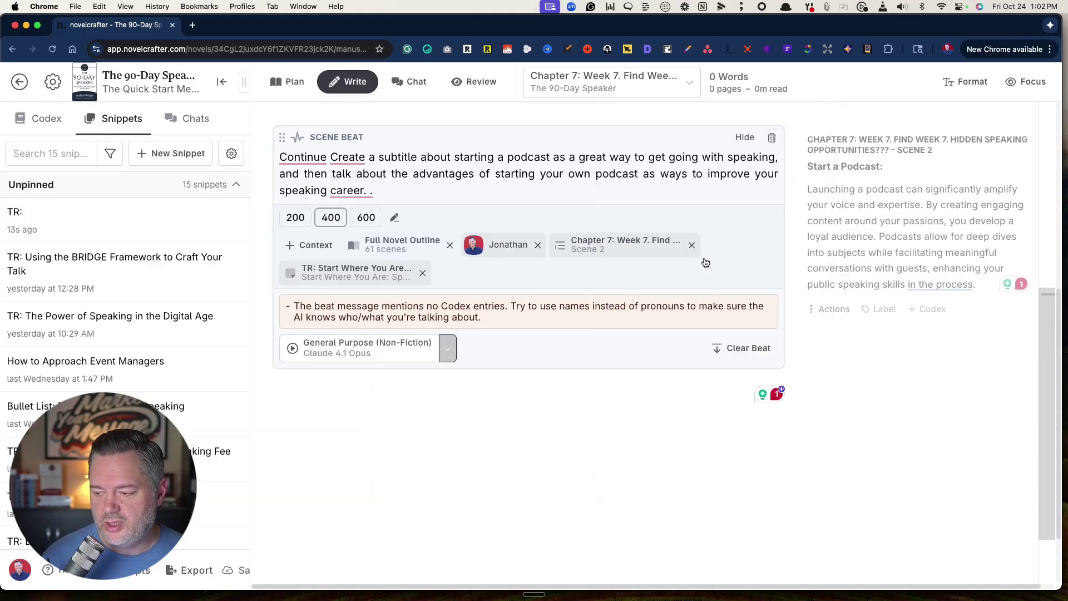
- Run the beat so Claude drafts 417 words of 'Start a Podcast: Your Personal Speaking Gym'
{"action": "left_click", "coordinate": [360, 350]}
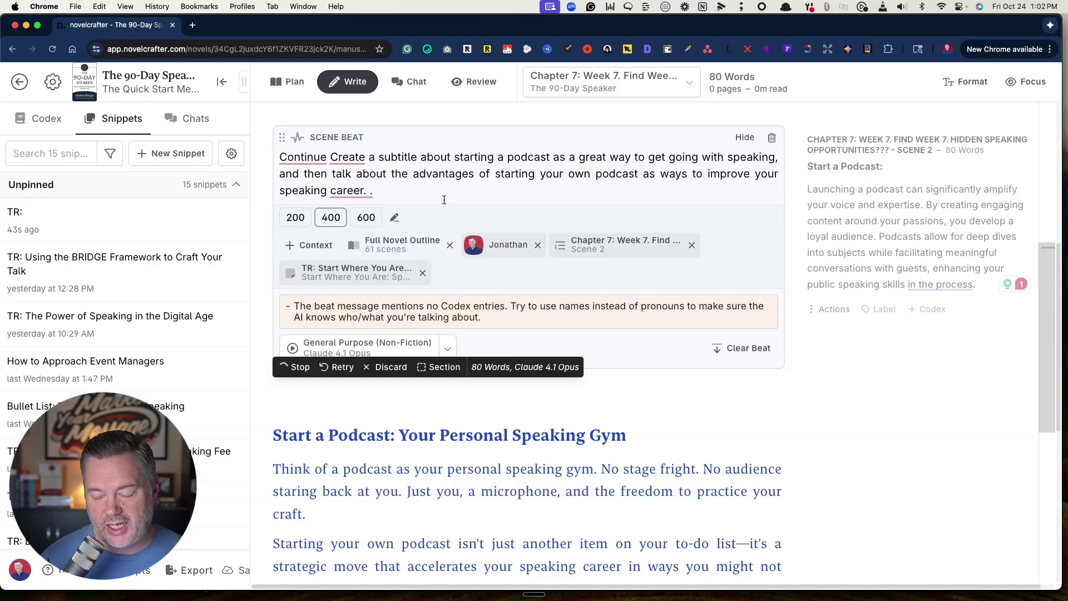
{"action": "scroll", "coordinate": [444, 199], "scroll_direction": "down", "scroll_amount": 5}
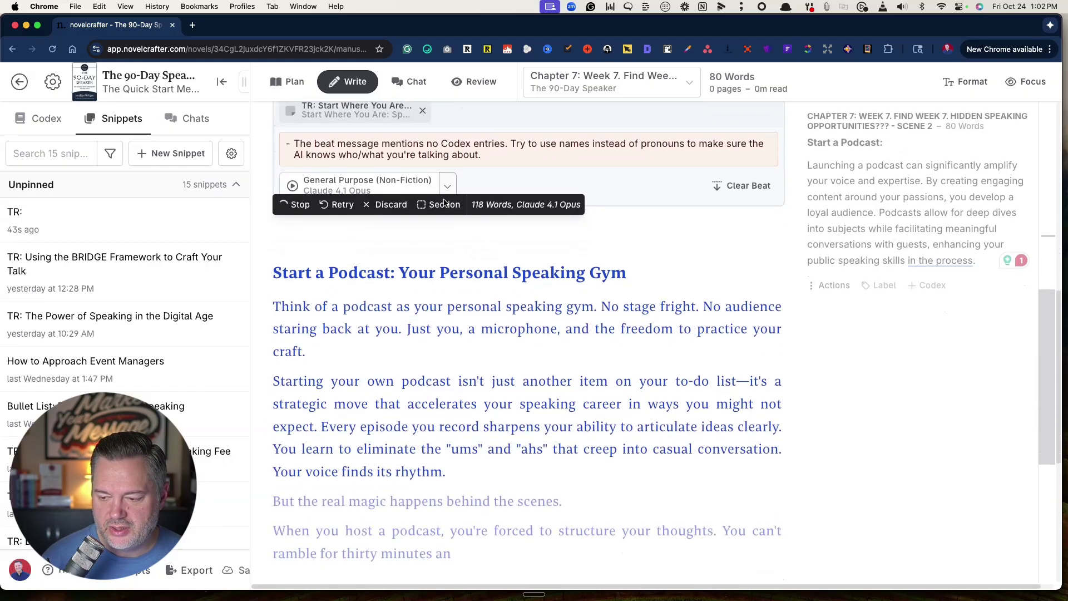
{"action": "scroll", "coordinate": [444, 199], "scroll_direction": "up", "scroll_amount": 1}
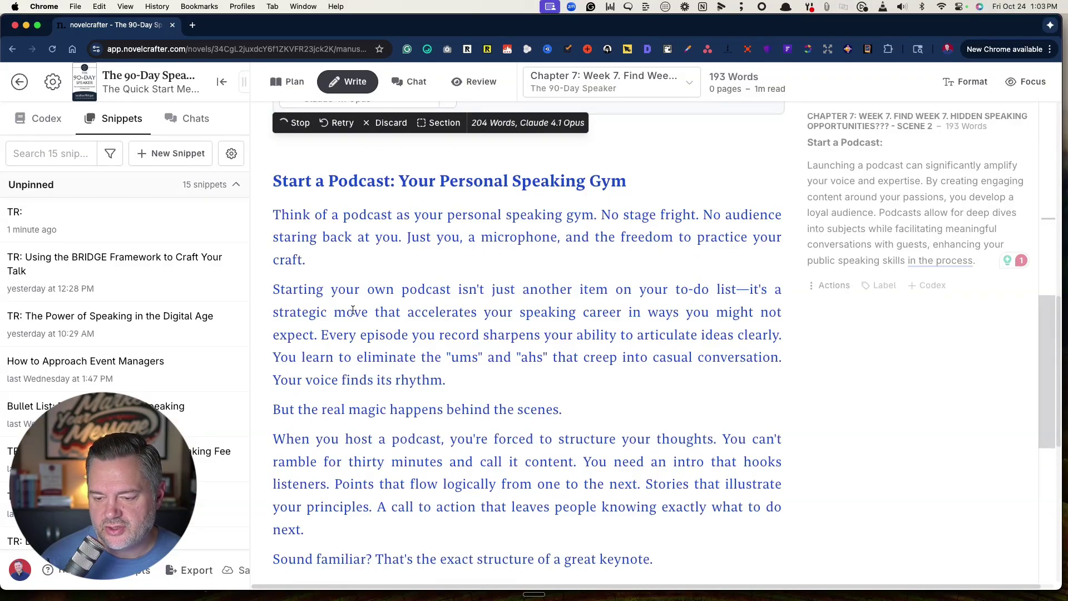
{"action": "scroll", "coordinate": [356, 306], "scroll_direction": "down", "scroll_amount": 2}
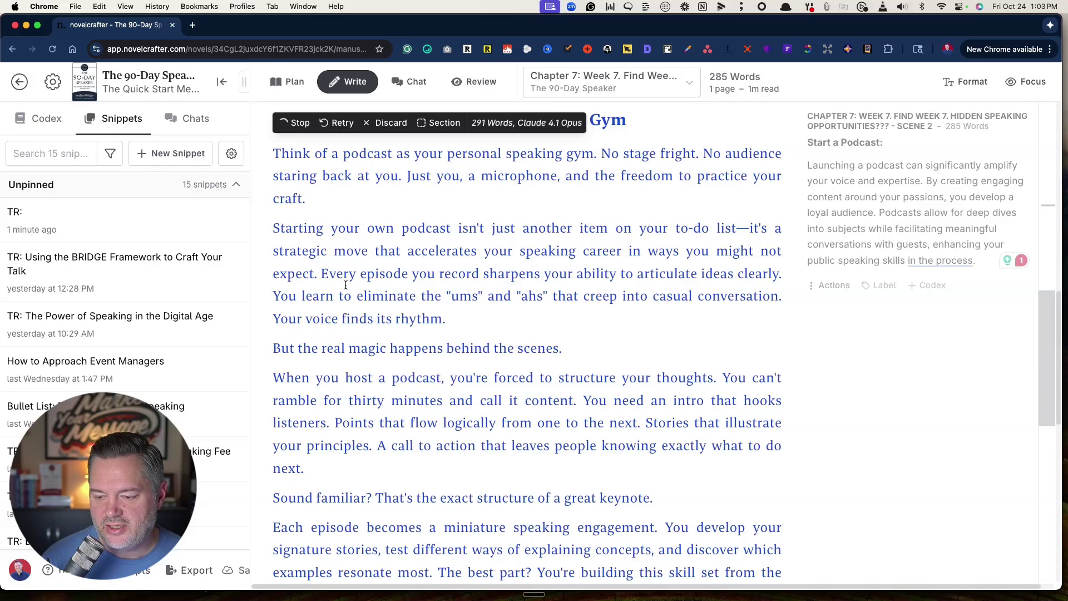
{"action": "scroll", "coordinate": [355, 295], "scroll_direction": "down", "scroll_amount": 3}
{"action": "scroll", "coordinate": [355, 295], "scroll_direction": "down", "scroll_amount": 10}
{"action": "scroll", "coordinate": [350, 290], "scroll_direction": "up", "scroll_amount": 5}
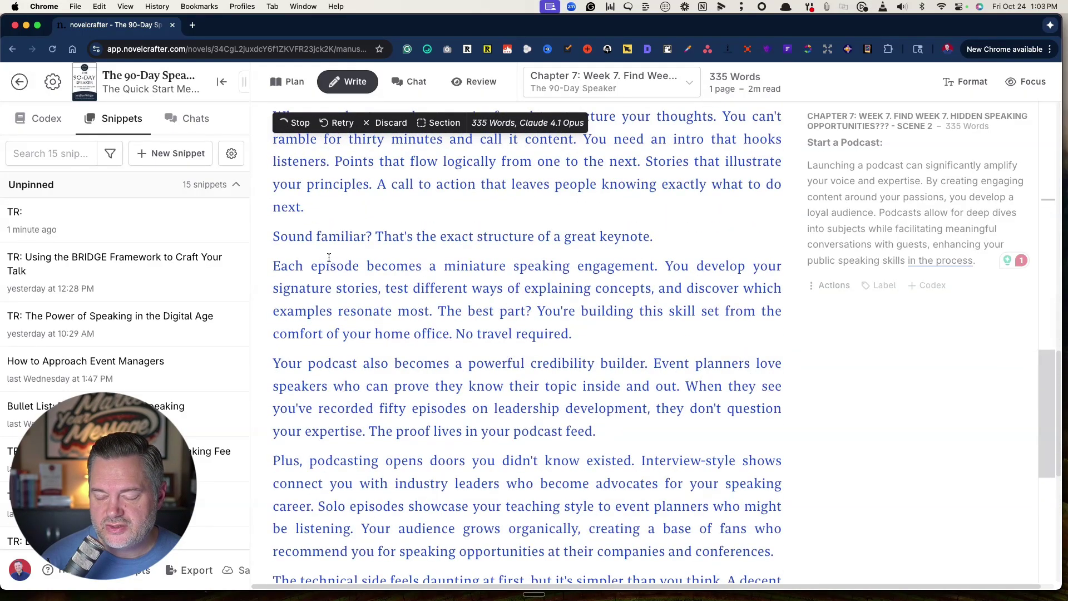
{"action": "scroll", "coordinate": [356, 295], "scroll_direction": "down", "scroll_amount": 10}
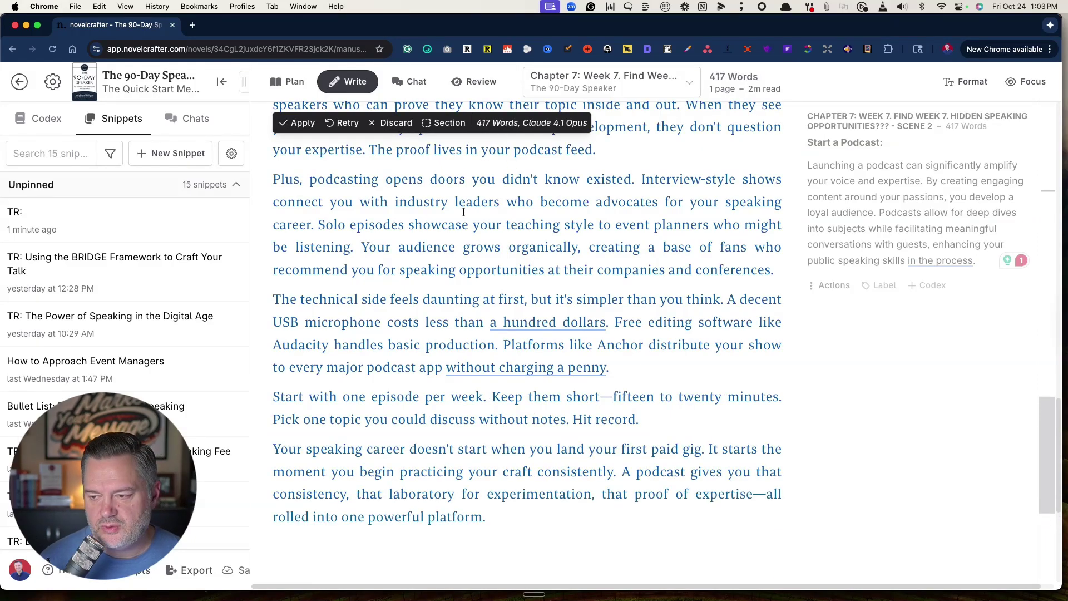
- Review the generated podcast draft and apply it as Chapter 7 scene prose
{"action": "scroll", "coordinate": [433, 233], "scroll_direction": "up", "scroll_amount": 1}
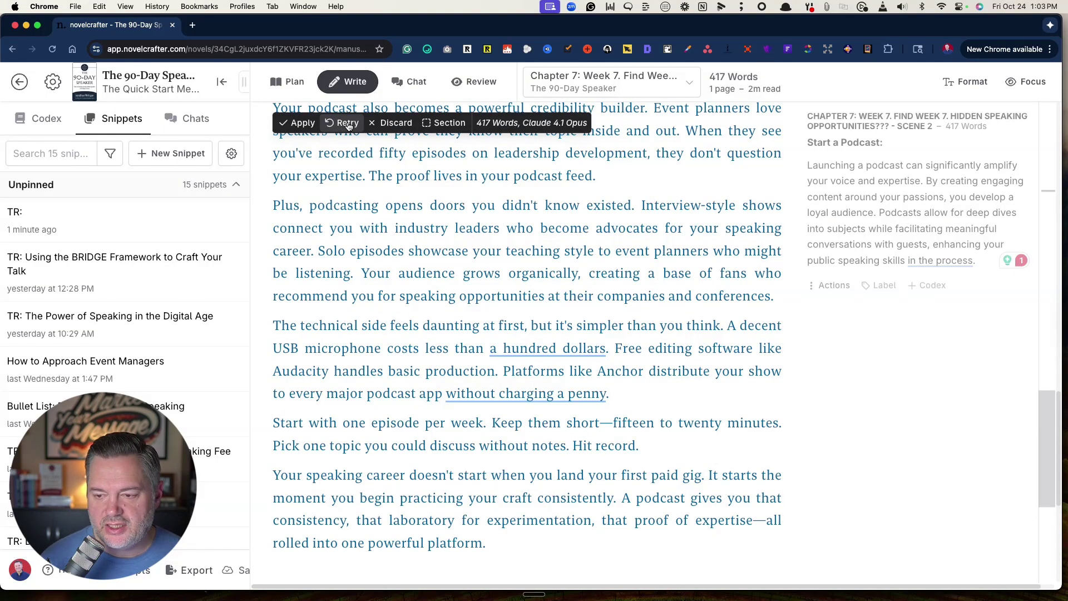
{"action": "scroll", "coordinate": [362, 222], "scroll_direction": "up", "scroll_amount": 10}
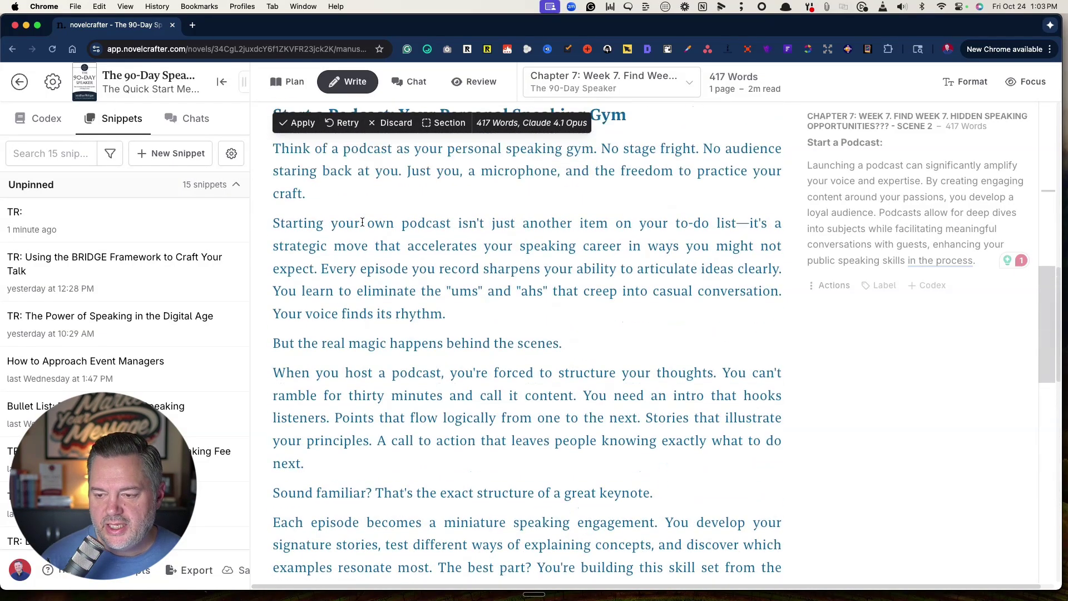
{"action": "scroll", "coordinate": [359, 220], "scroll_direction": "up", "scroll_amount": 1}
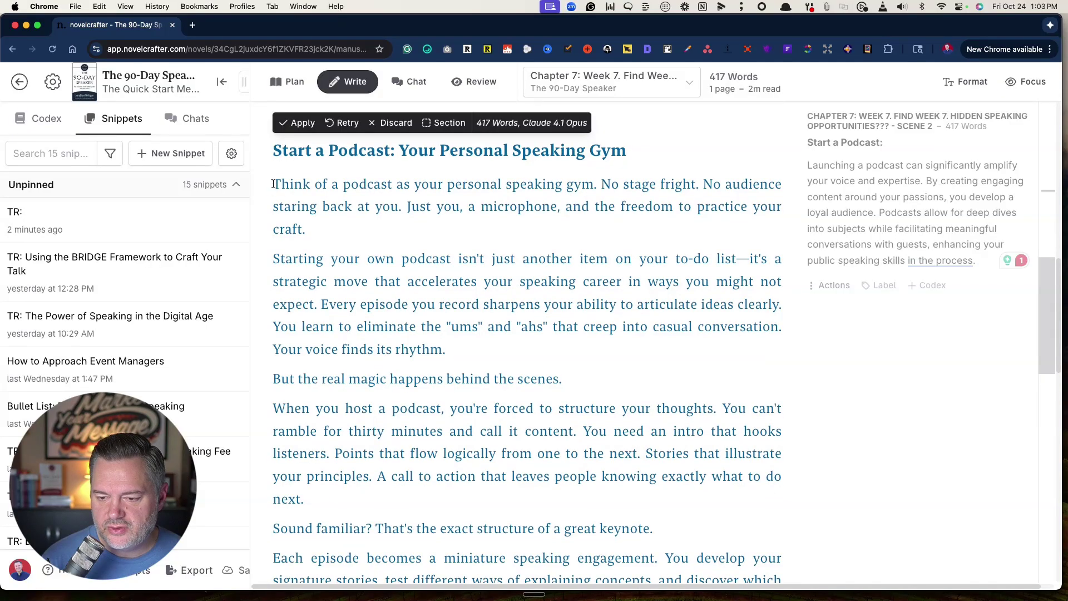
{"action": "left_click_drag", "start_coordinate": [274, 182], "coordinate": [308, 230]}
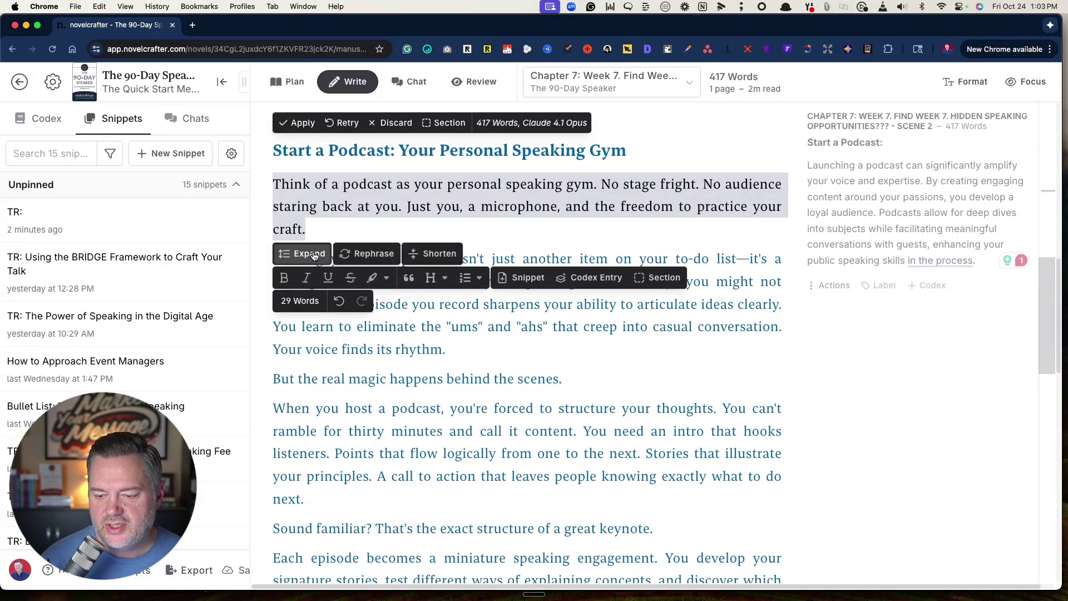
{"action": "left_click", "coordinate": [508, 226]}
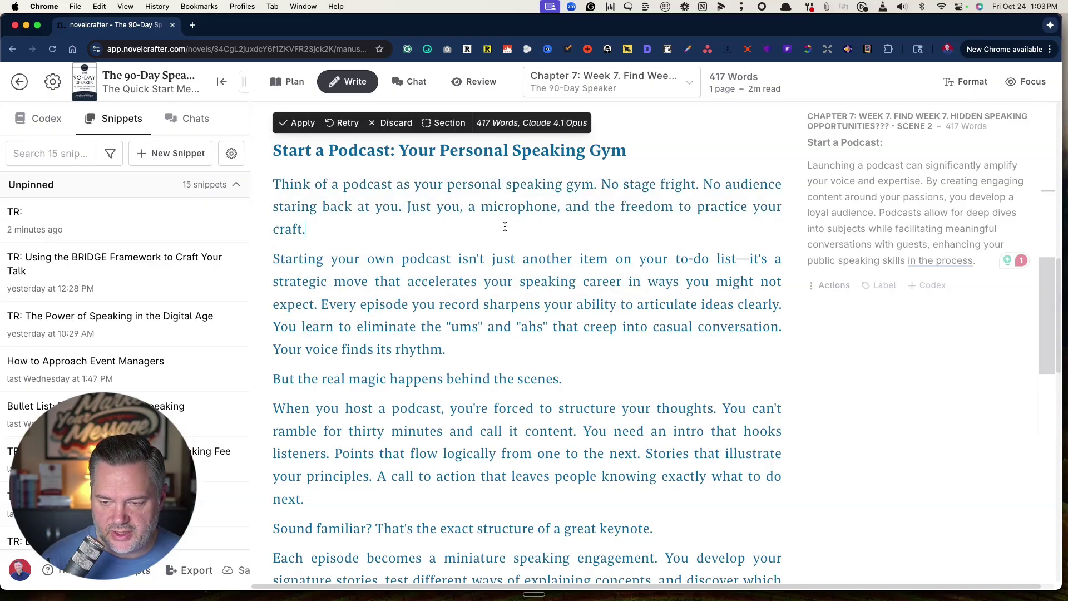
{"action": "left_click", "coordinate": [296, 124]}
{"action": "scroll", "coordinate": [400, 270], "scroll_direction": "down", "scroll_amount": 7}
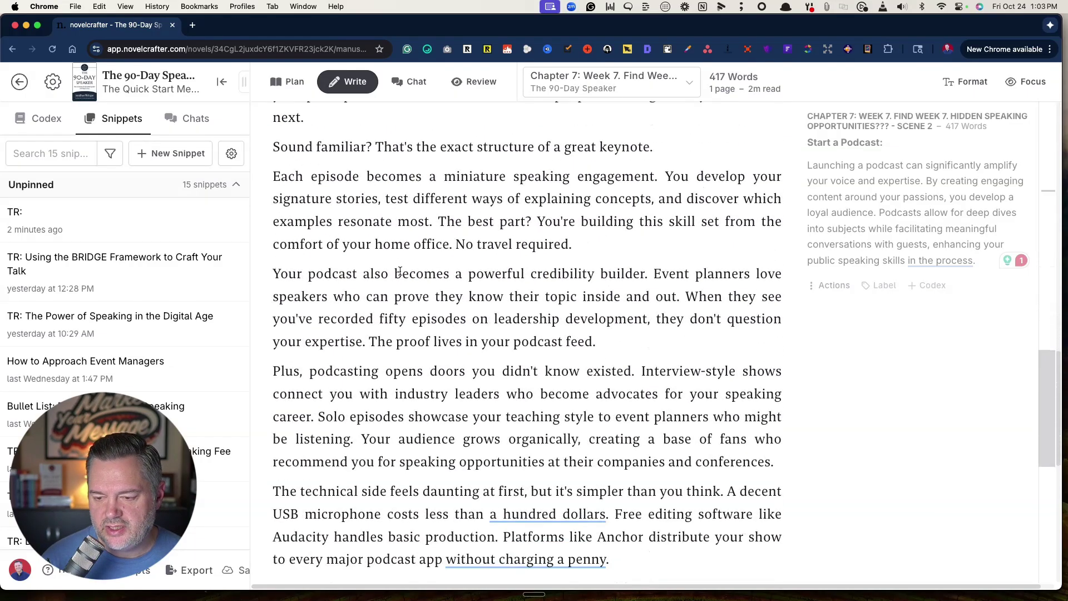
{"action": "scroll", "coordinate": [399, 271], "scroll_direction": "down", "scroll_amount": 9}
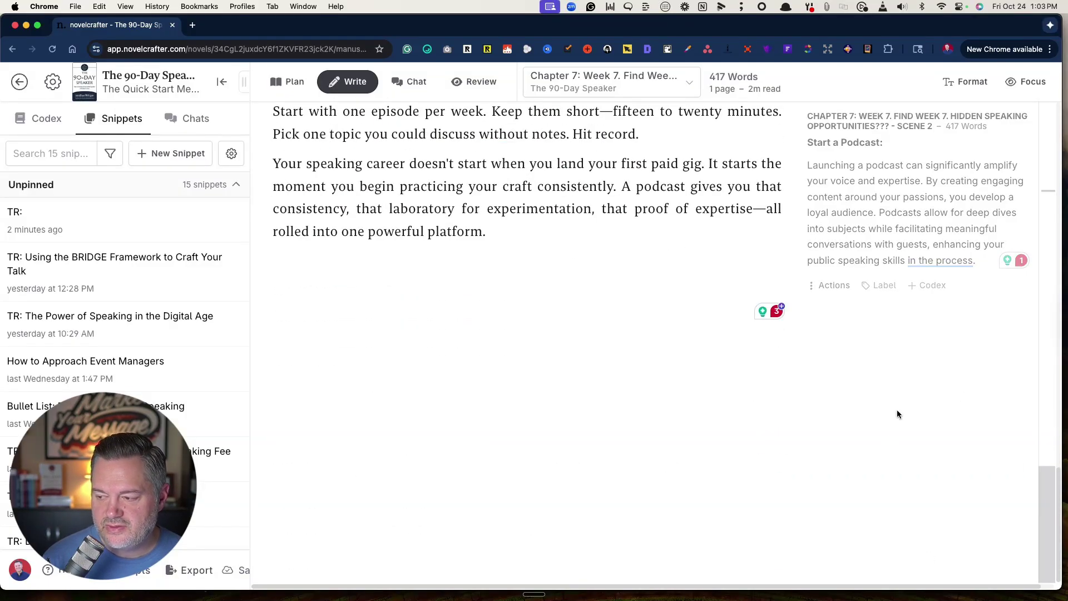
{"action": "scroll", "coordinate": [526, 353], "scroll_direction": "up", "scroll_amount": 20}
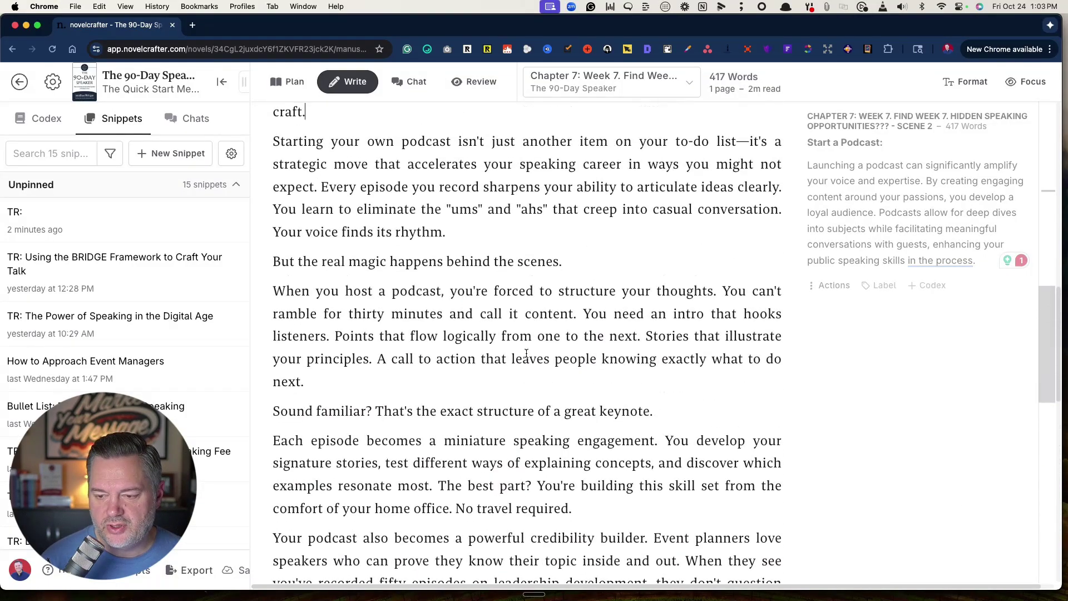
{"action": "scroll", "coordinate": [526, 352], "scroll_direction": "down", "scroll_amount": 2}
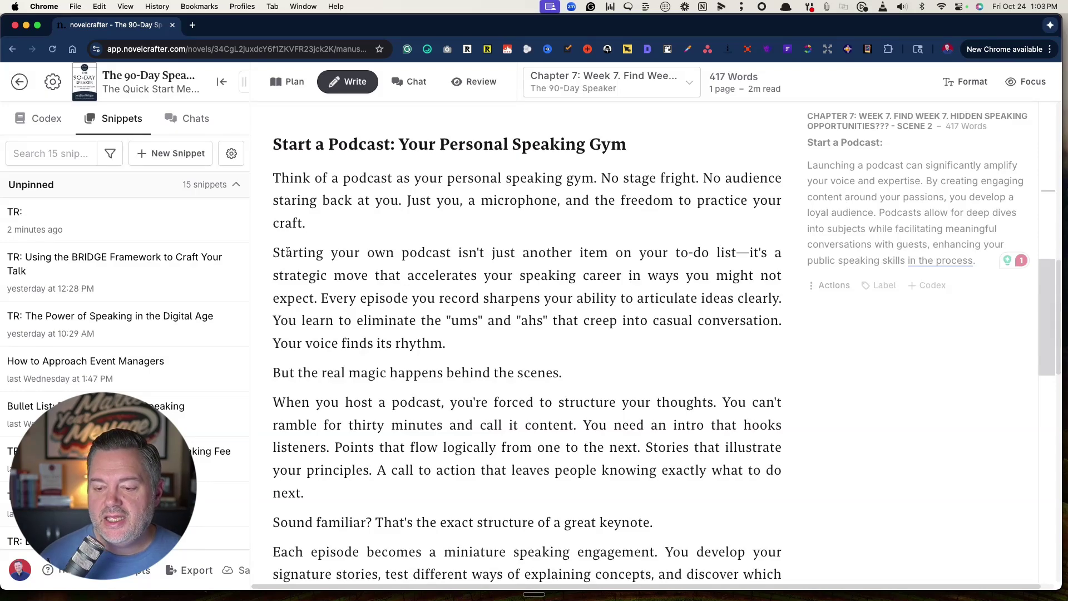
{"action": "left_click_drag", "start_coordinate": [273, 252], "coordinate": [523, 254]}
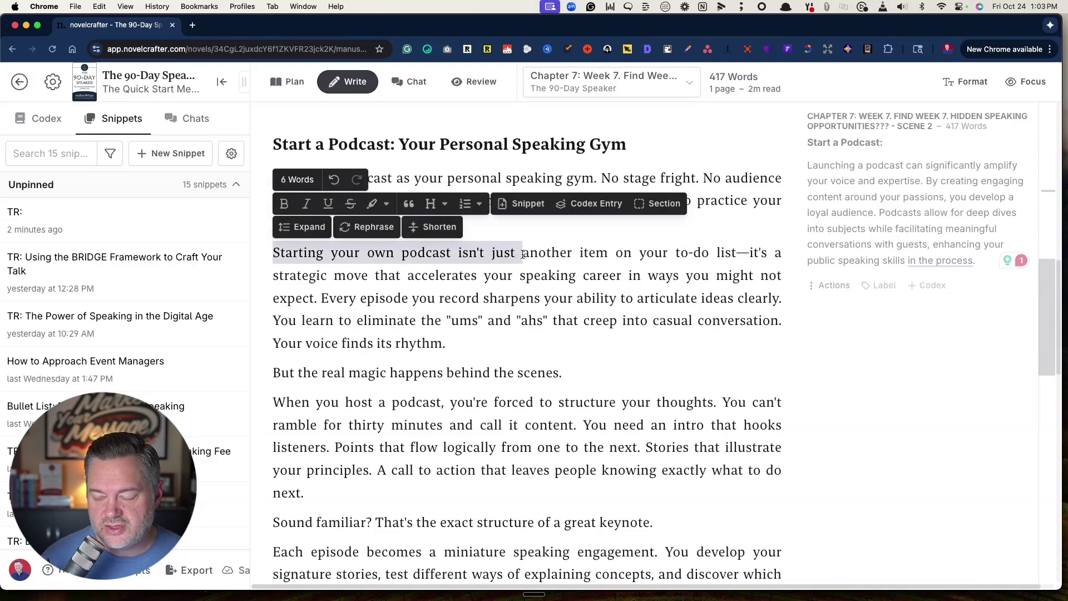
{"action": "left_click", "coordinate": [476, 259]}
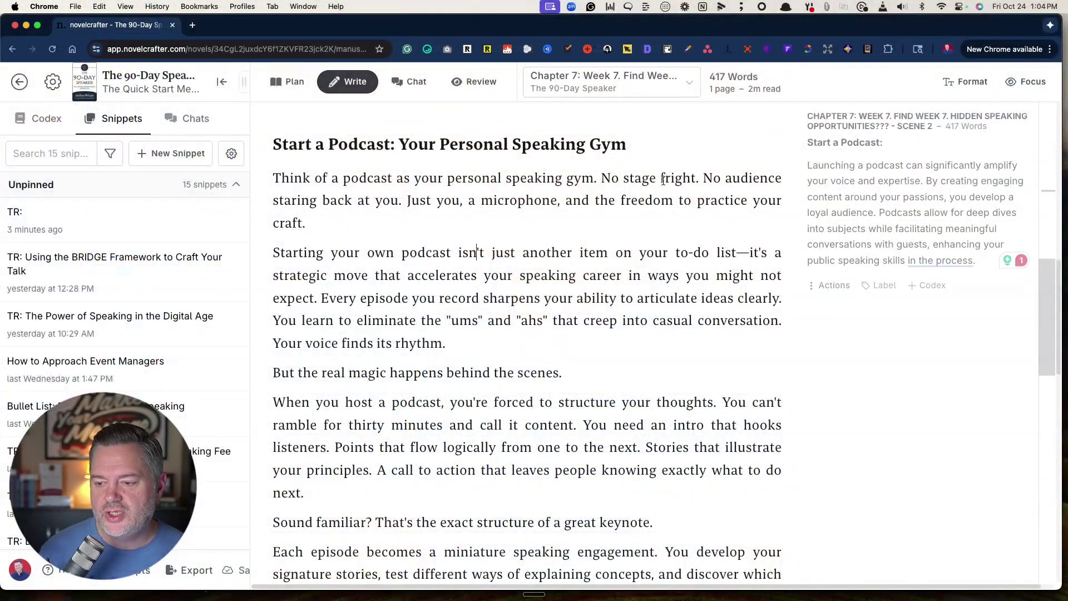
{"action": "scroll", "coordinate": [640, 186], "scroll_direction": "up", "scroll_amount": 10}
- Switch to Chapter 3 (3,131 words) and copy all of its prose
{"action": "left_click", "coordinate": [596, 82]}
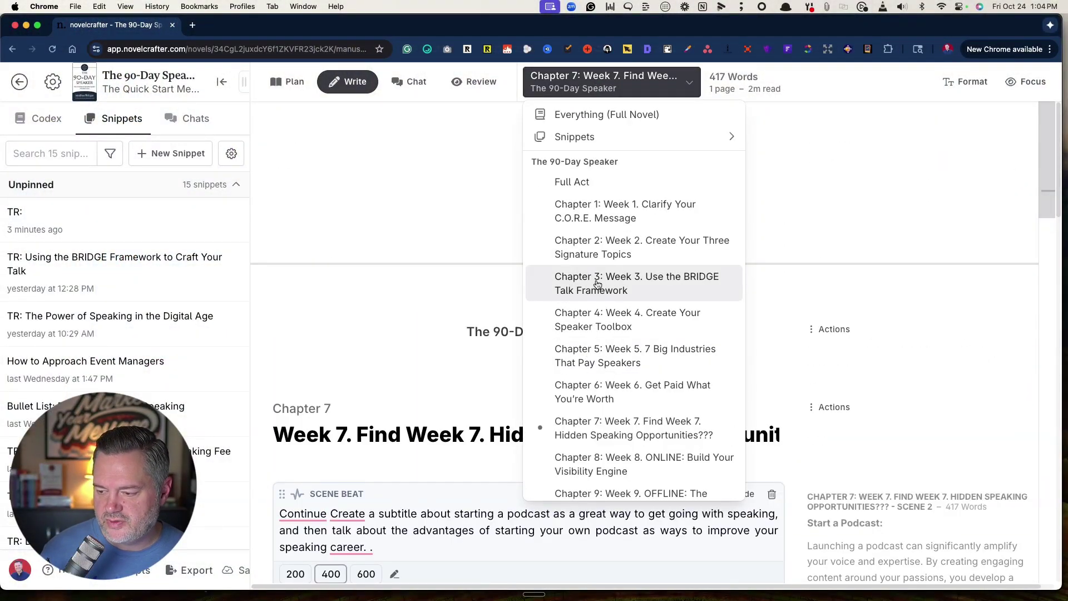
{"action": "left_click", "coordinate": [597, 285]}
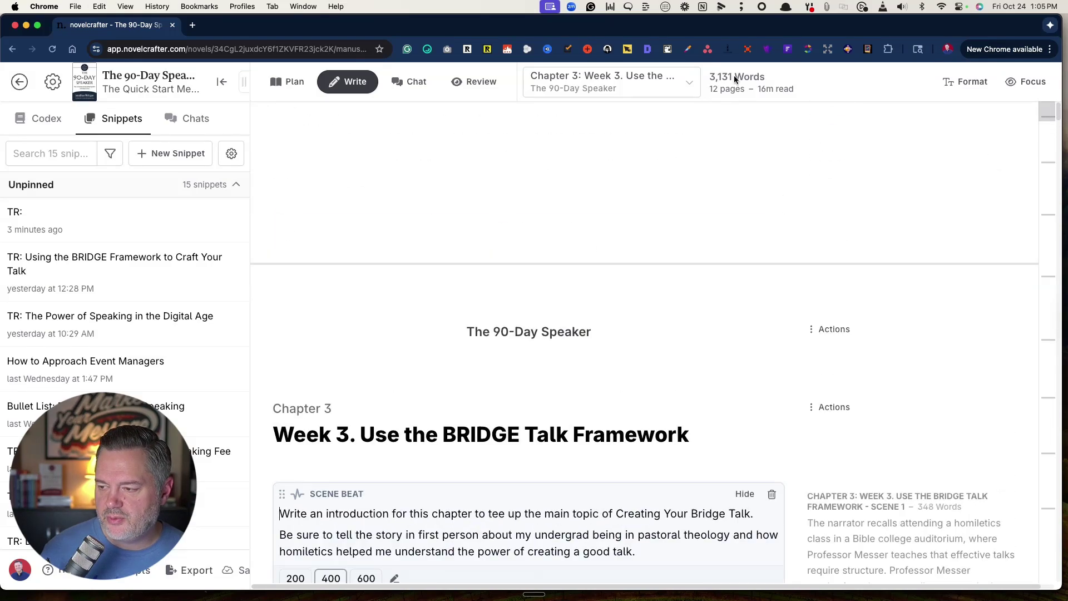
{"action": "scroll", "coordinate": [714, 299], "scroll_direction": "down", "scroll_amount": 3}
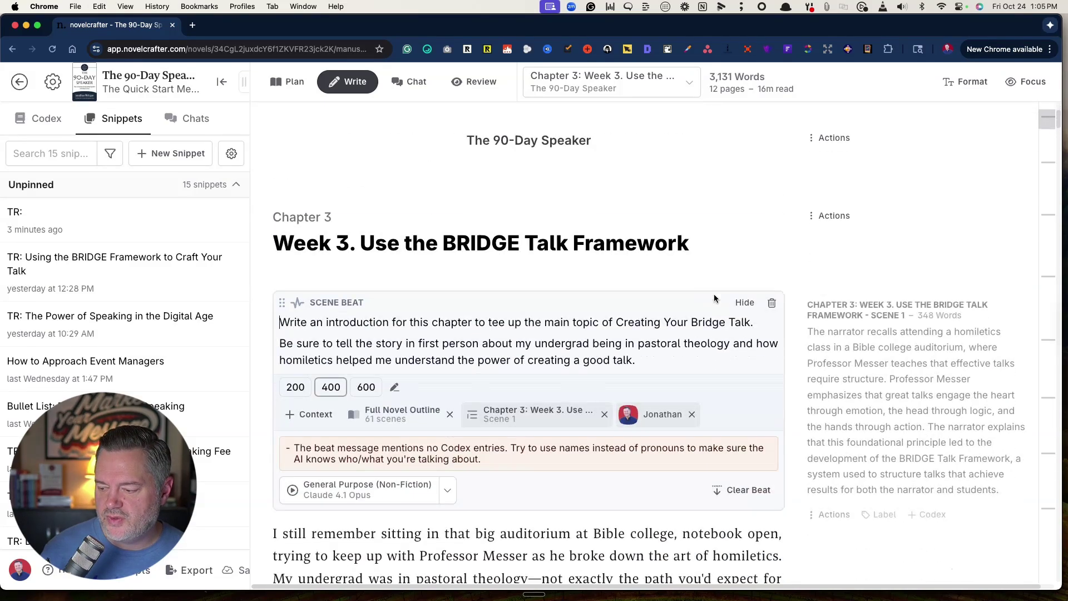
{"action": "left_click", "coordinate": [812, 222]}
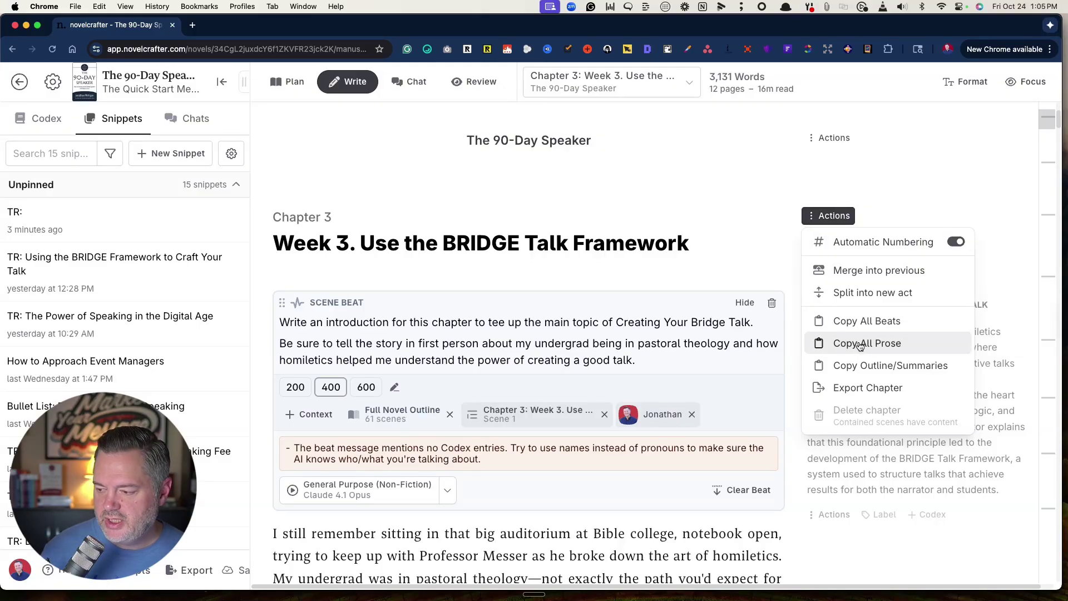
{"action": "left_click", "coordinate": [861, 345]}
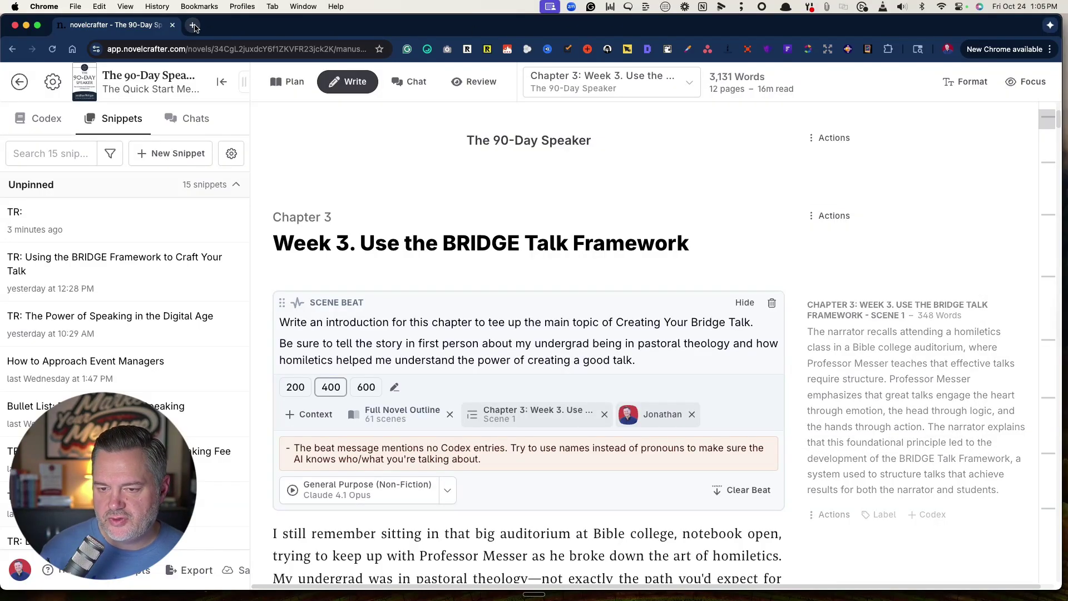
- Create a new Google Doc with doc.new and paste Chapter 3's prose into it
{"action": "left_click", "coordinate": [192, 25]}
{"action": "type", "text": "doc.new"}
{"action": "key", "text": "Return"}
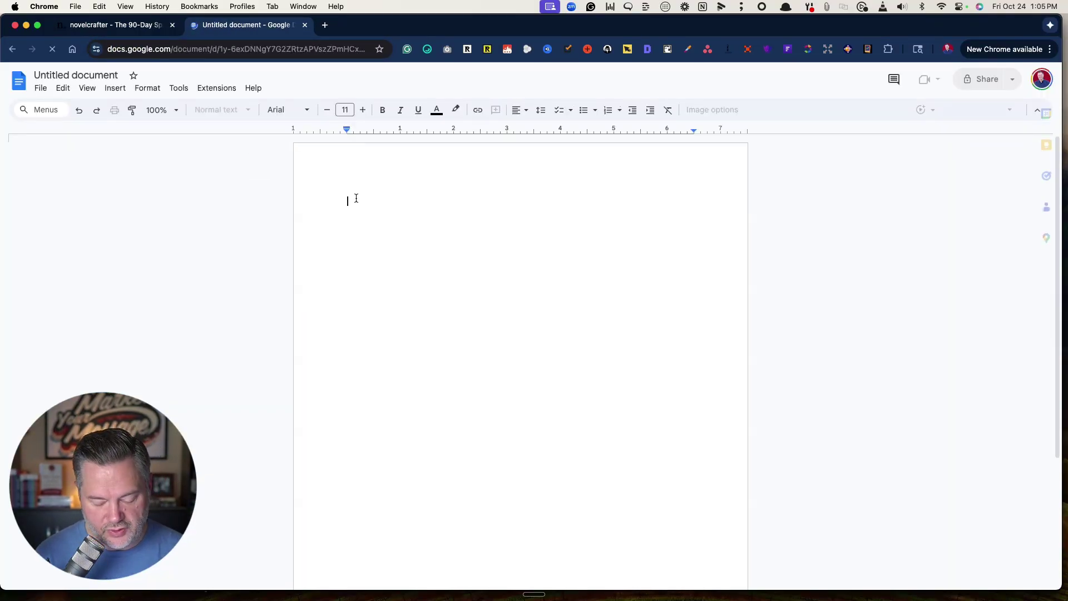
{"action": "key", "text": "super+v"}
{"action": "scroll", "coordinate": [368, 261], "scroll_direction": "up", "scroll_amount": 20}
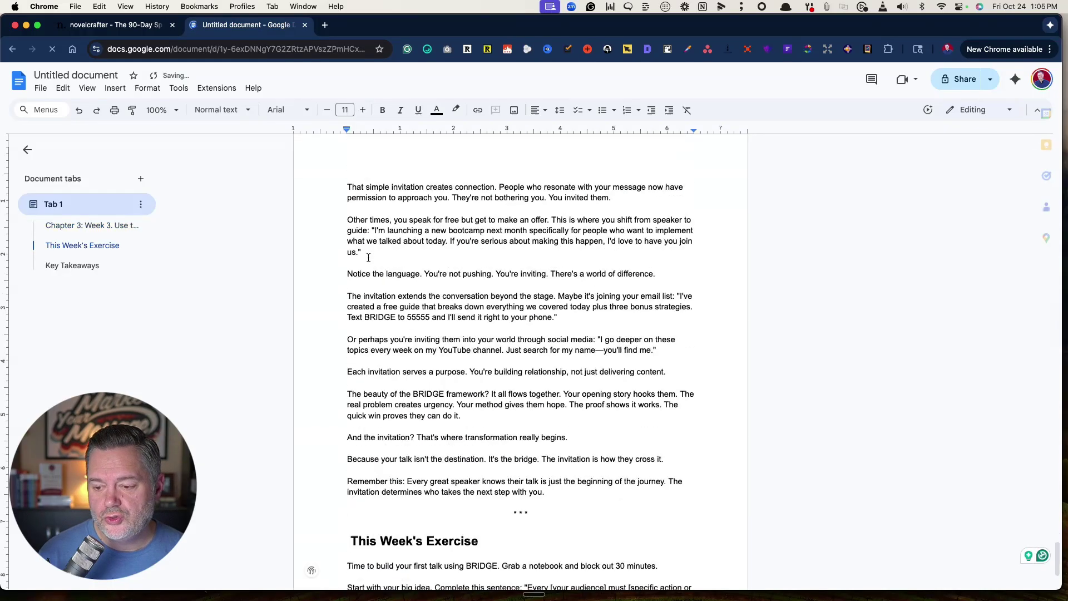
{"action": "scroll", "coordinate": [369, 257], "scroll_direction": "up", "scroll_amount": 20}
{"action": "scroll", "coordinate": [471, 274], "scroll_direction": "down", "scroll_amount": 2}
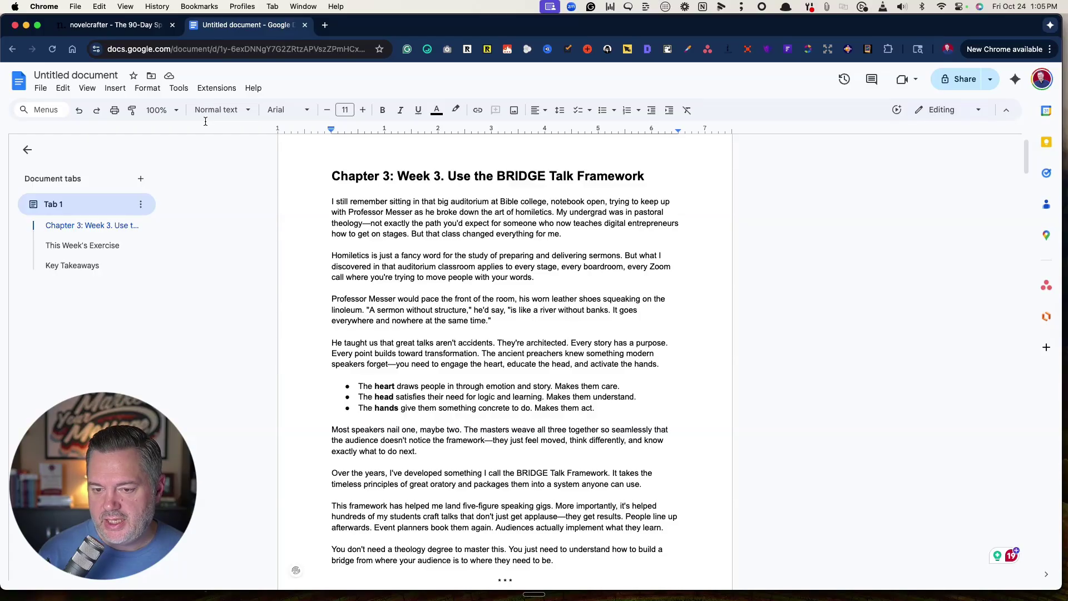
- Set the document zoom to 150%
{"action": "left_click", "coordinate": [177, 114]}
{"action": "left_click", "coordinate": [163, 240]}
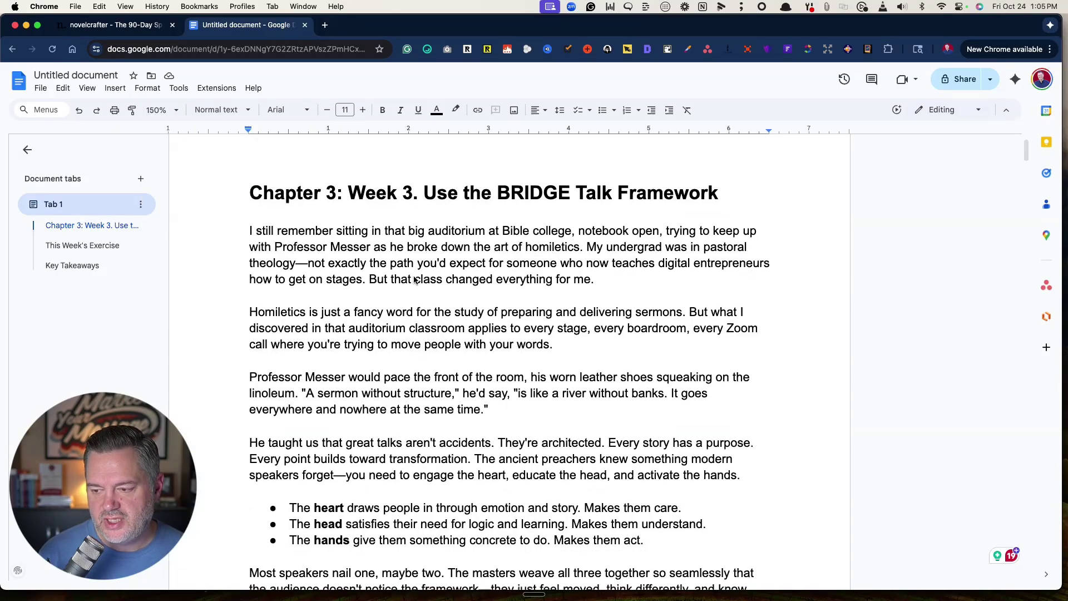
{"action": "scroll", "coordinate": [415, 280], "scroll_direction": "down", "scroll_amount": 1}
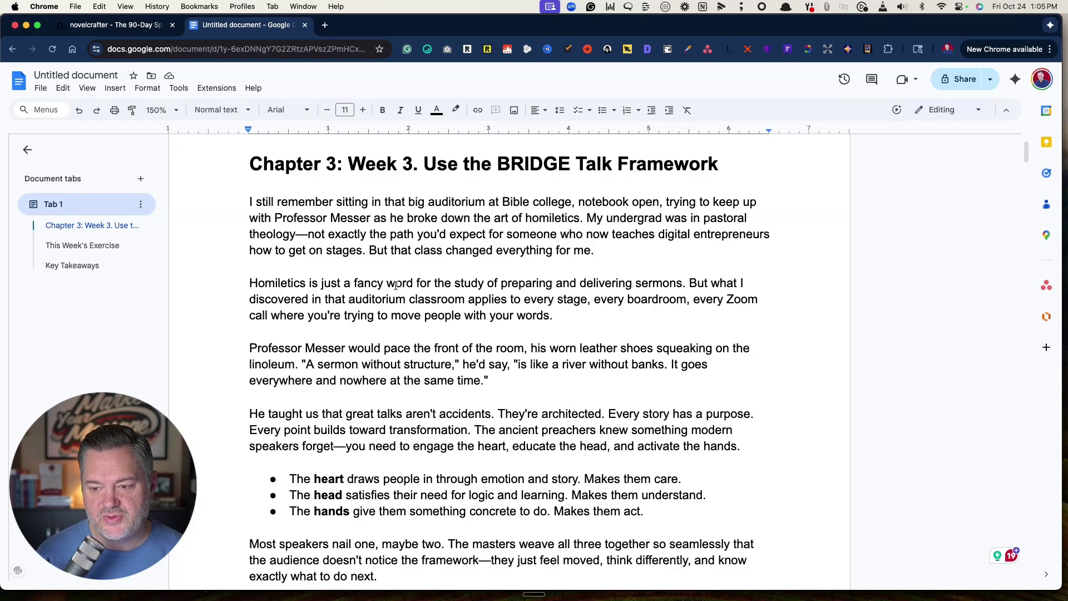
{"action": "left_click", "coordinate": [414, 165]}
{"action": "key", "text": "BackSpace"}
{"action": "type", "text": "."}
{"action": "left_click_drag", "start_coordinate": [423, 165], "coordinate": [611, 164]}
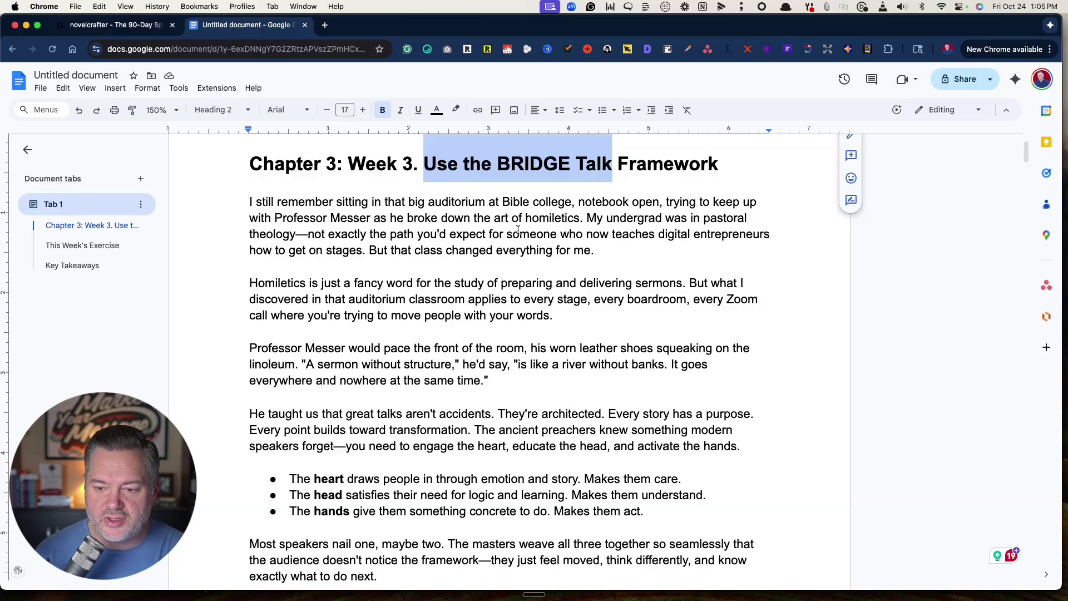
{"action": "left_click_drag", "start_coordinate": [238, 205], "coordinate": [495, 379]}
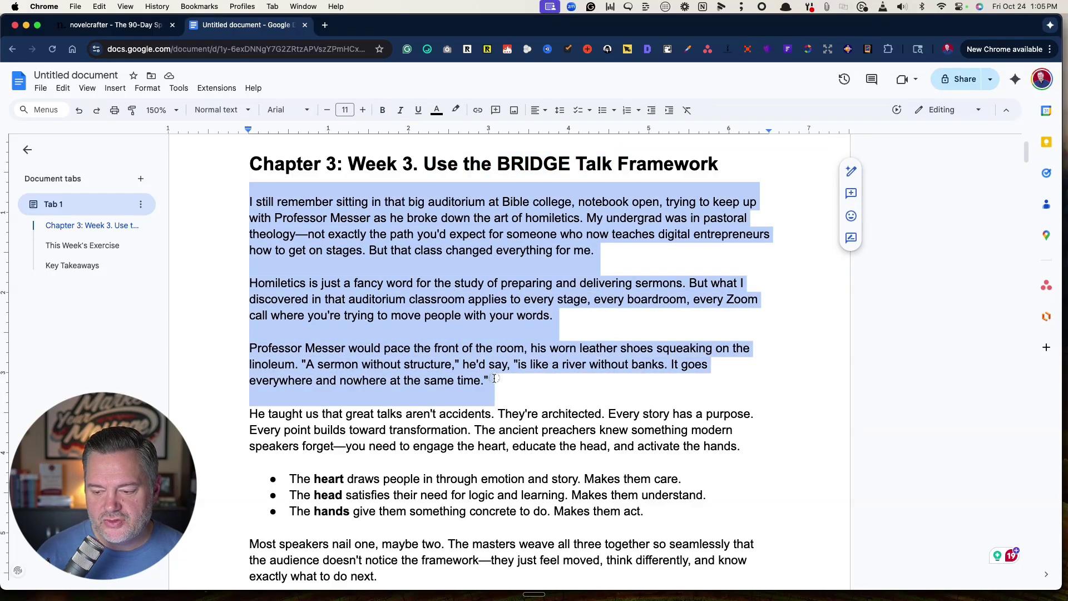
{"action": "left_click", "coordinate": [249, 190]}
{"action": "left_click", "coordinate": [375, 203]}
{"action": "mouse_move", "coordinate": [378, 204]}
{"action": "left_mouse_down"}
{"action": "mouse_move", "coordinate": [686, 205]}
{"action": "mouse_move", "coordinate": [606, 220]}
{"action": "mouse_move", "coordinate": [310, 220]}
{"action": "mouse_move", "coordinate": [588, 220]}
{"action": "left_mouse_up"}
{"action": "left_click", "coordinate": [504, 248]}
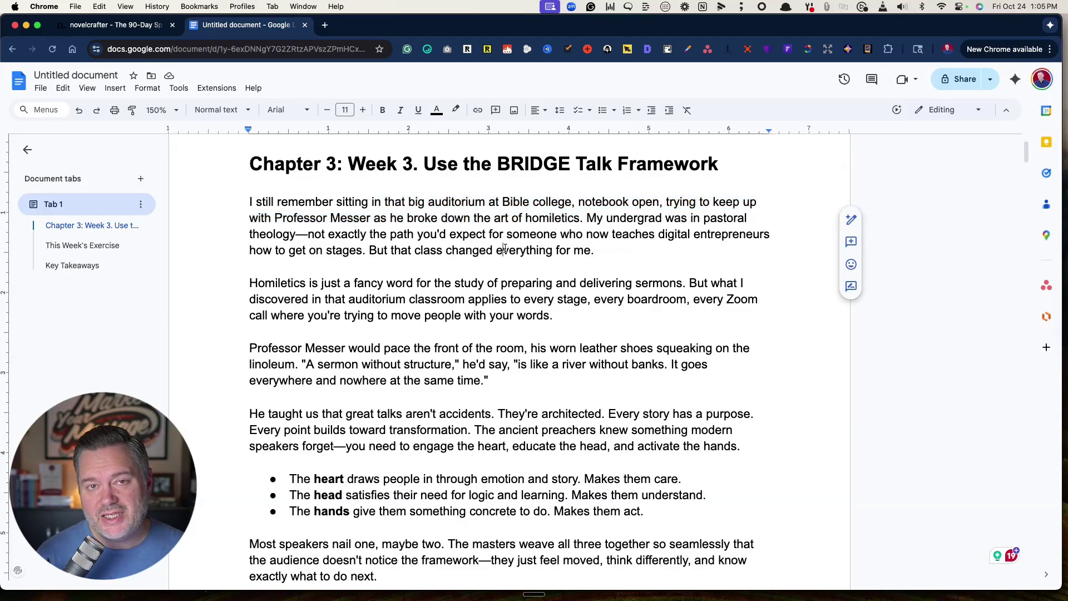
{"action": "scroll", "coordinate": [504, 248], "scroll_direction": "down", "scroll_amount": 14}
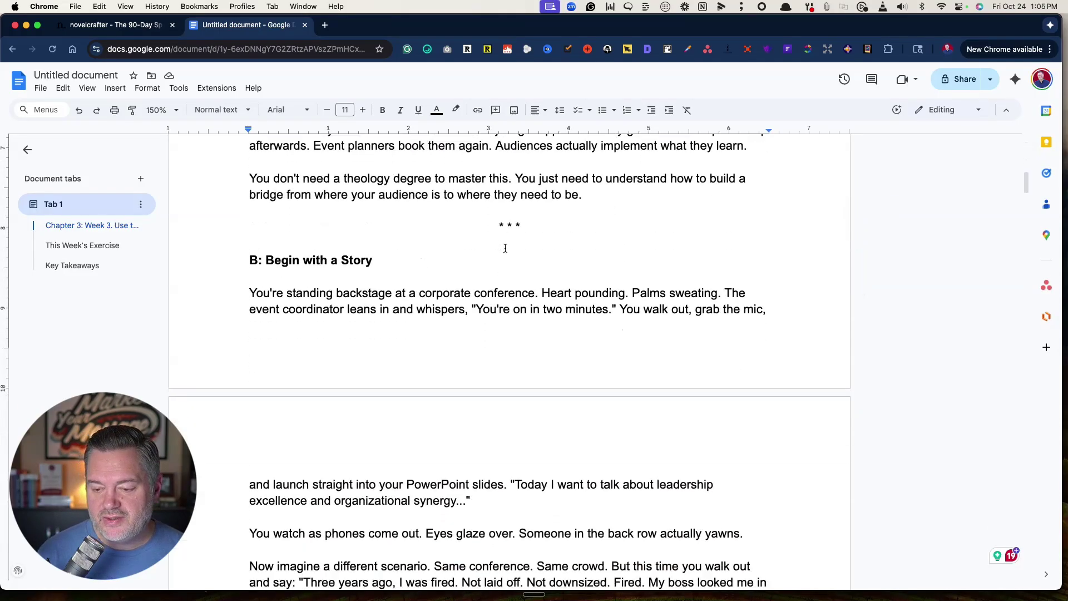
{"action": "left_click_drag", "start_coordinate": [232, 215], "coordinate": [403, 228]}
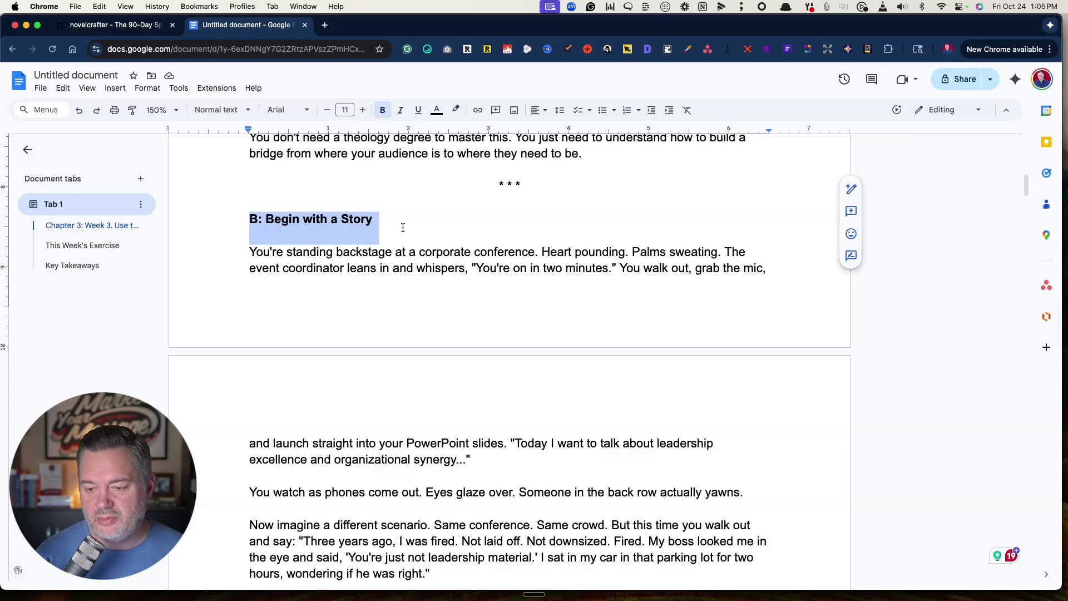
{"action": "scroll", "coordinate": [403, 227], "scroll_direction": "down", "scroll_amount": 15}
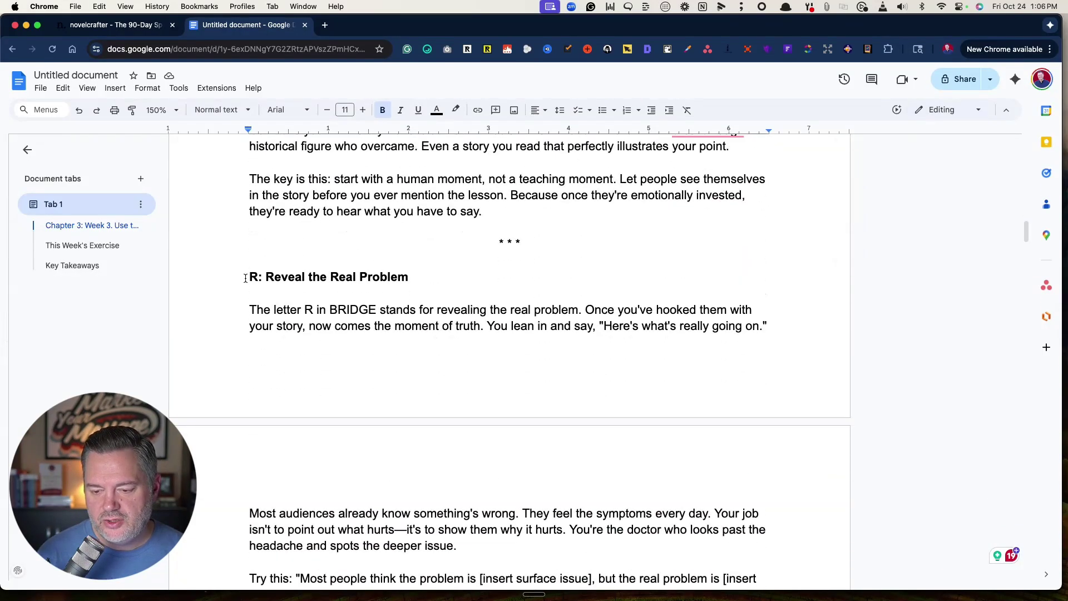
{"action": "left_click_drag", "start_coordinate": [245, 278], "coordinate": [434, 275]}
{"action": "scroll", "coordinate": [434, 275], "scroll_direction": "down", "scroll_amount": 12}
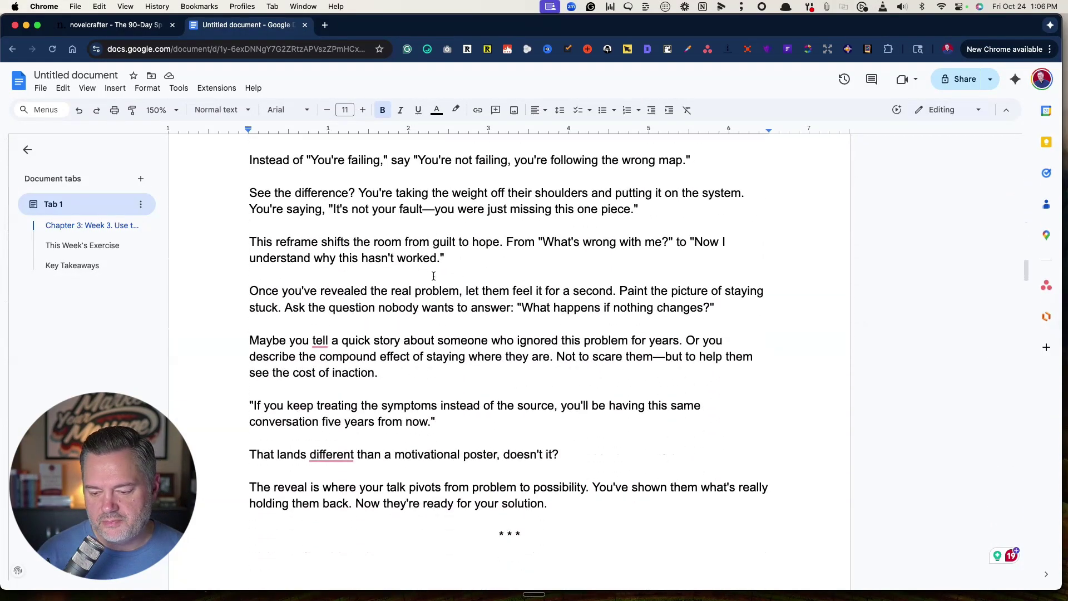
{"action": "scroll", "coordinate": [434, 276], "scroll_direction": "down", "scroll_amount": 7}
{"action": "left_click_drag", "start_coordinate": [245, 286], "coordinate": [435, 290]}
{"action": "left_click", "coordinate": [354, 367]}
{"action": "scroll", "coordinate": [350, 368], "scroll_direction": "up", "scroll_amount": 20}
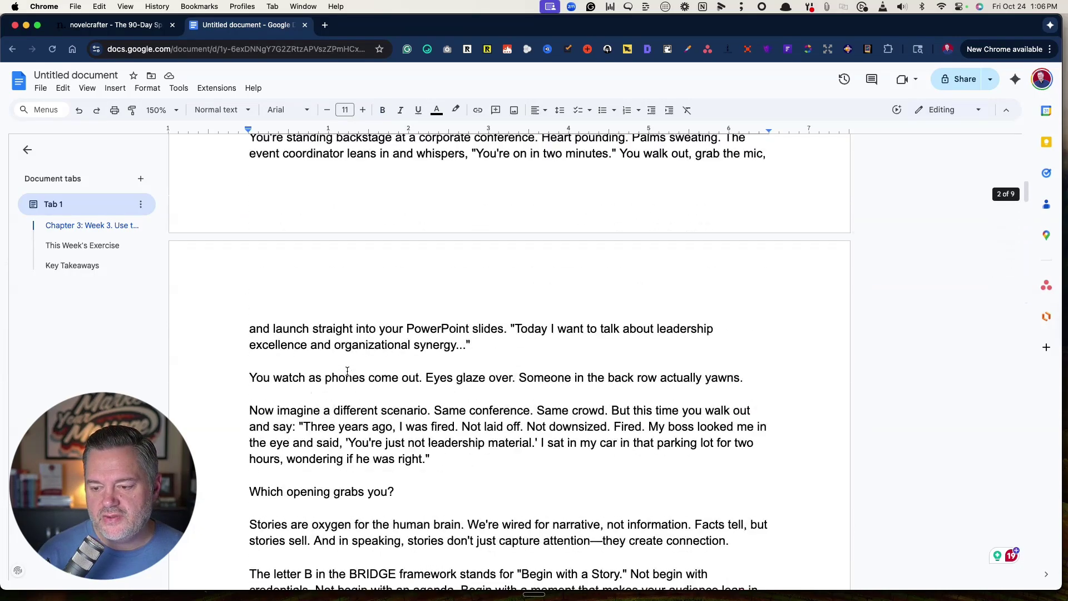
{"action": "scroll", "coordinate": [347, 371], "scroll_direction": "up", "scroll_amount": 2}
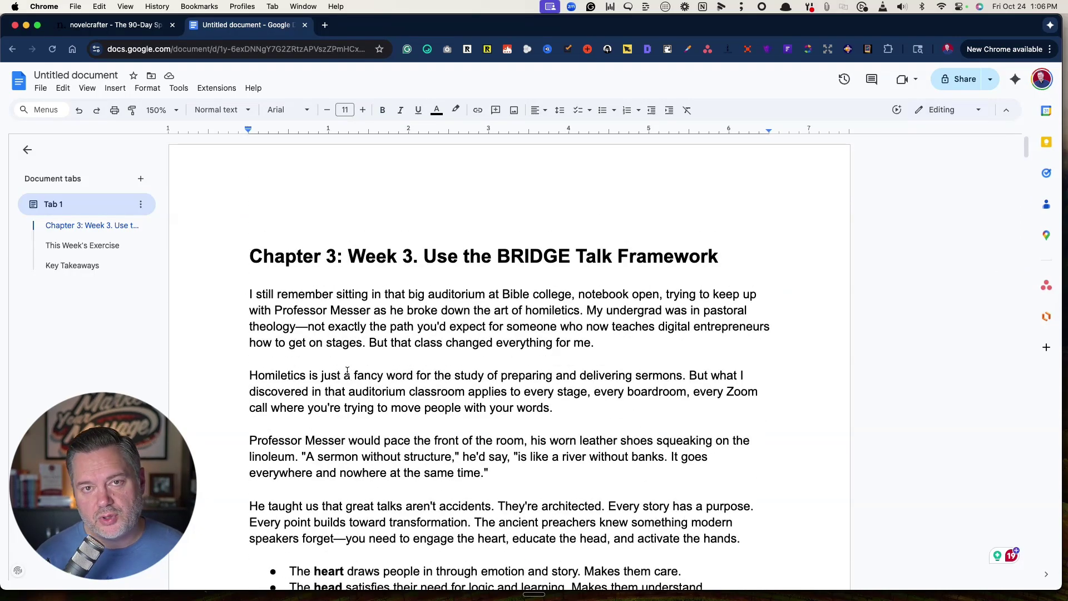